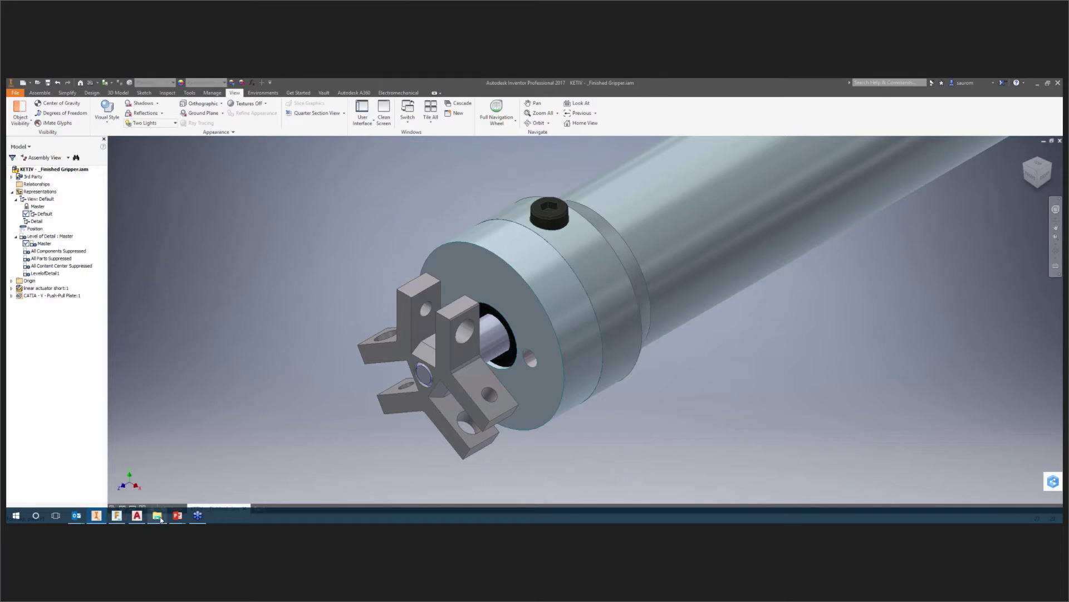
# Replace CATIA - V - Push-Pull Plate.CATPart in the Gripper project's CATIA folder with the file attached to the "New part" e-mail.
pyautogui.click(161, 520)
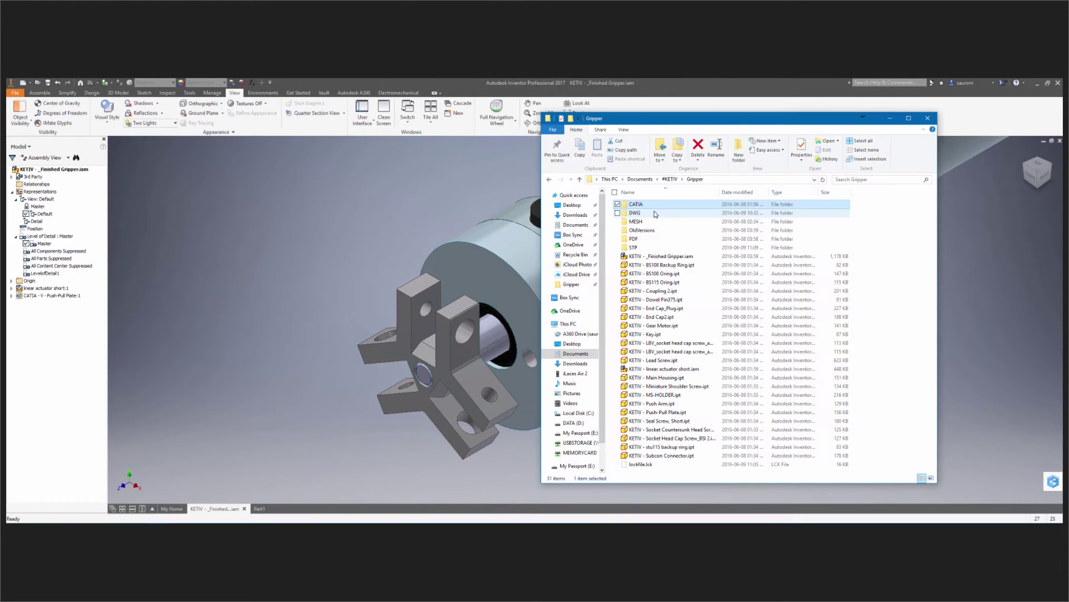
pyautogui.doubleClick(628, 208)
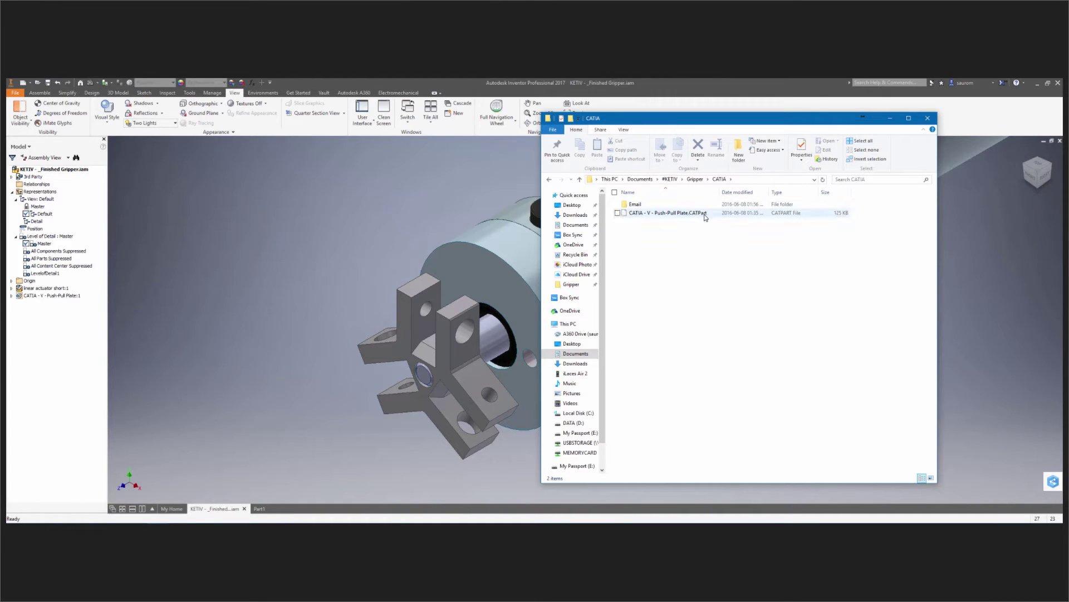
pyautogui.moveTo(148, 520)
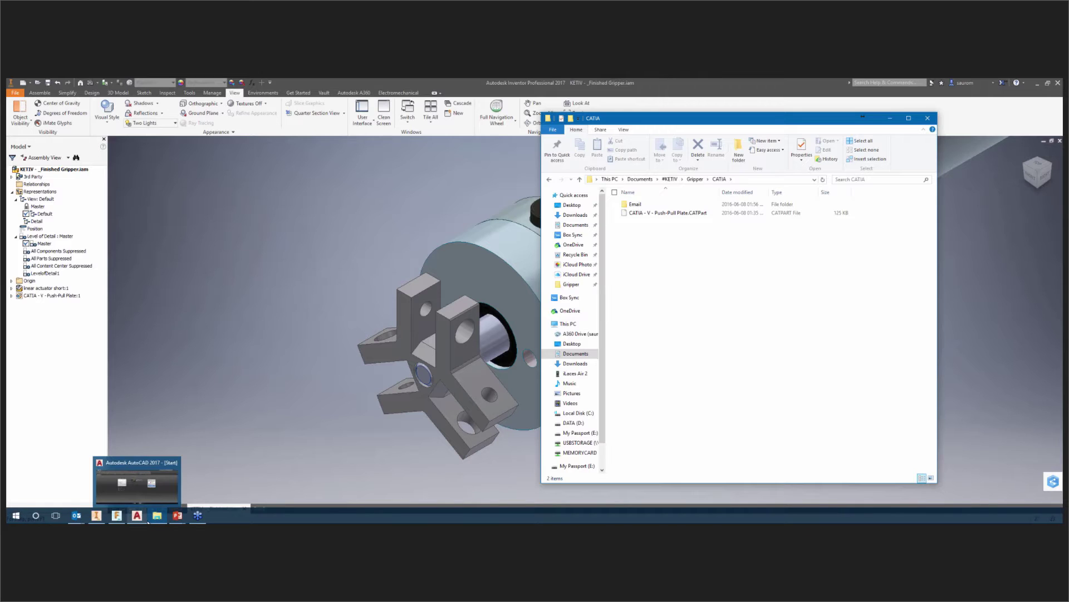
pyautogui.moveTo(77, 515)
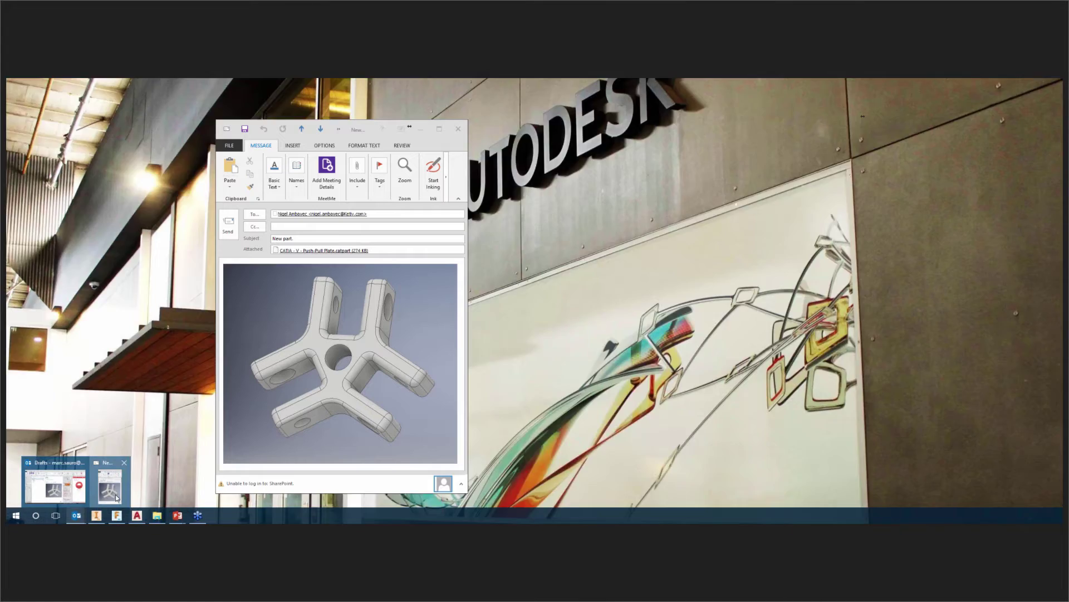
pyautogui.click(117, 498)
pyautogui.moveTo(396, 131); pyautogui.dragTo(947, 121)
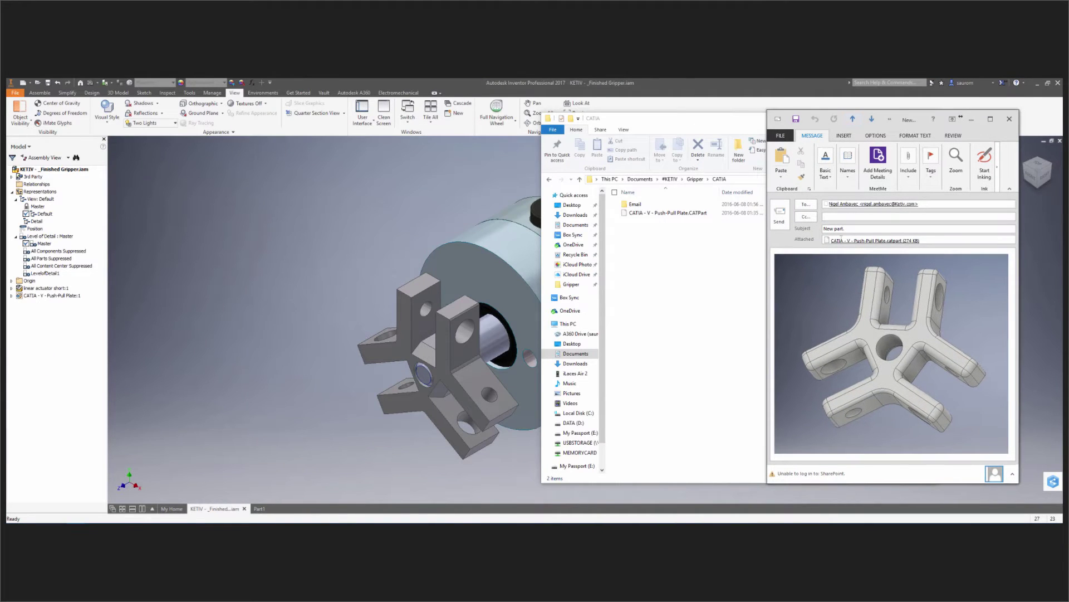
pyautogui.moveTo(848, 241); pyautogui.dragTo(657, 243)
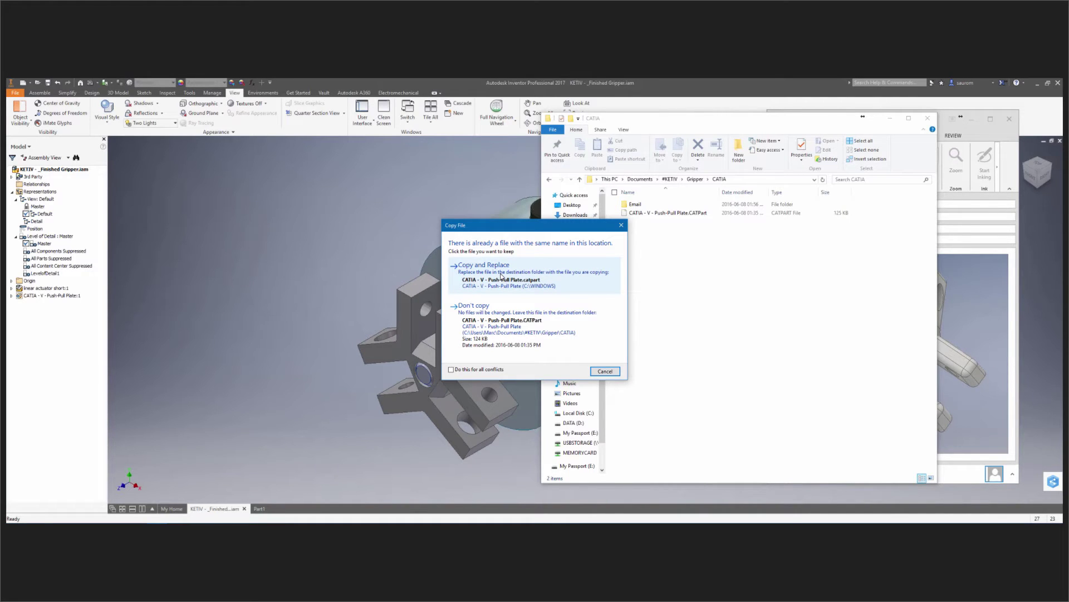
pyautogui.click(501, 275)
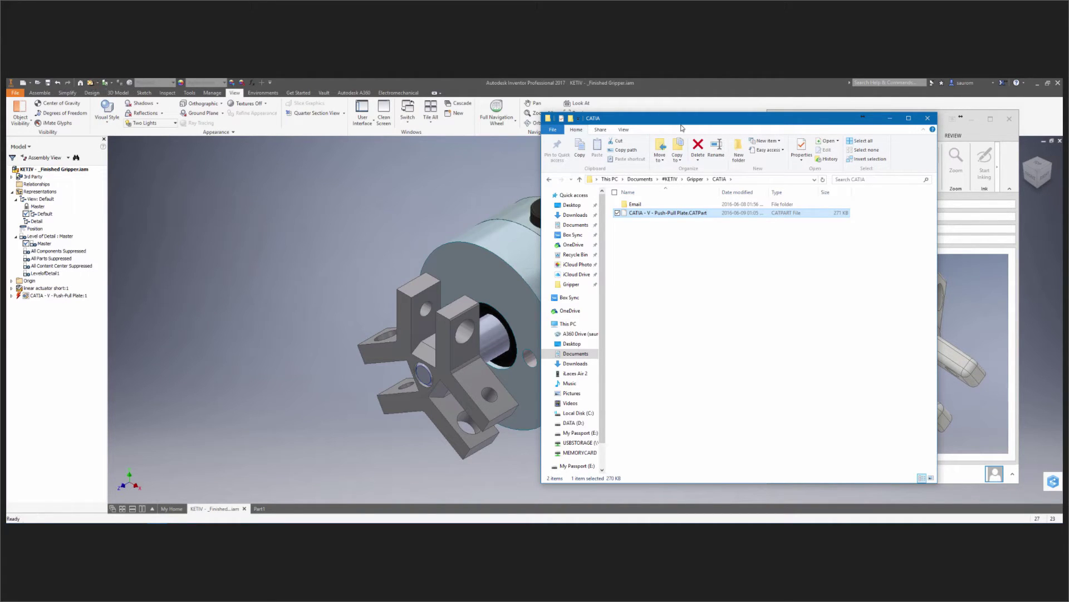
pyautogui.click(896, 118)
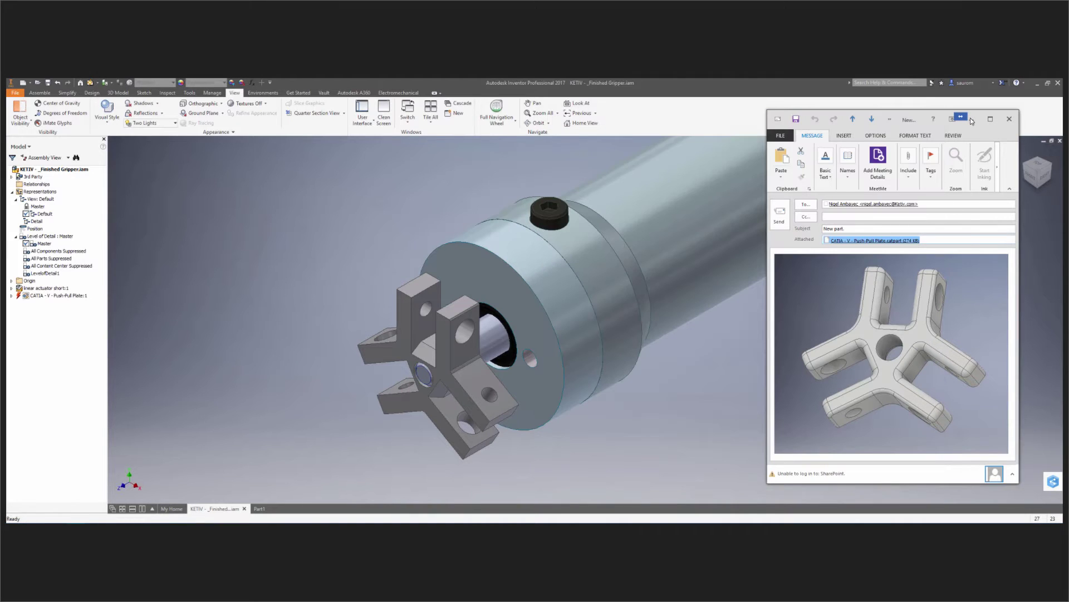
pyautogui.click(971, 119)
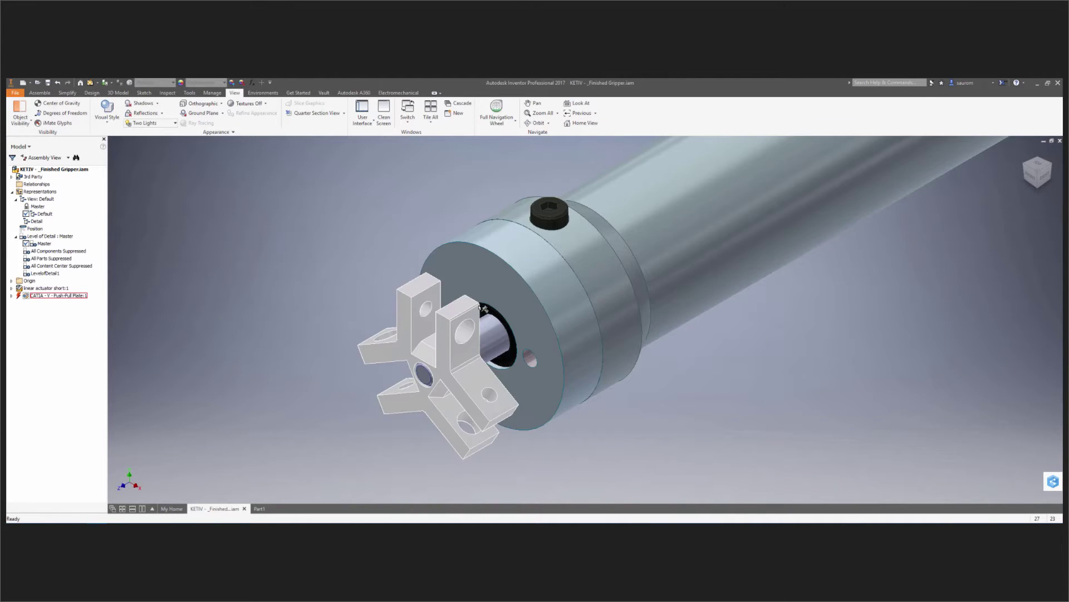
# Update the gripper assembly so the push-pull plate reloads from its replaced CATIA file.
pyautogui.moveTo(474, 334); pyautogui.dragTo(345, 302, button='middle')
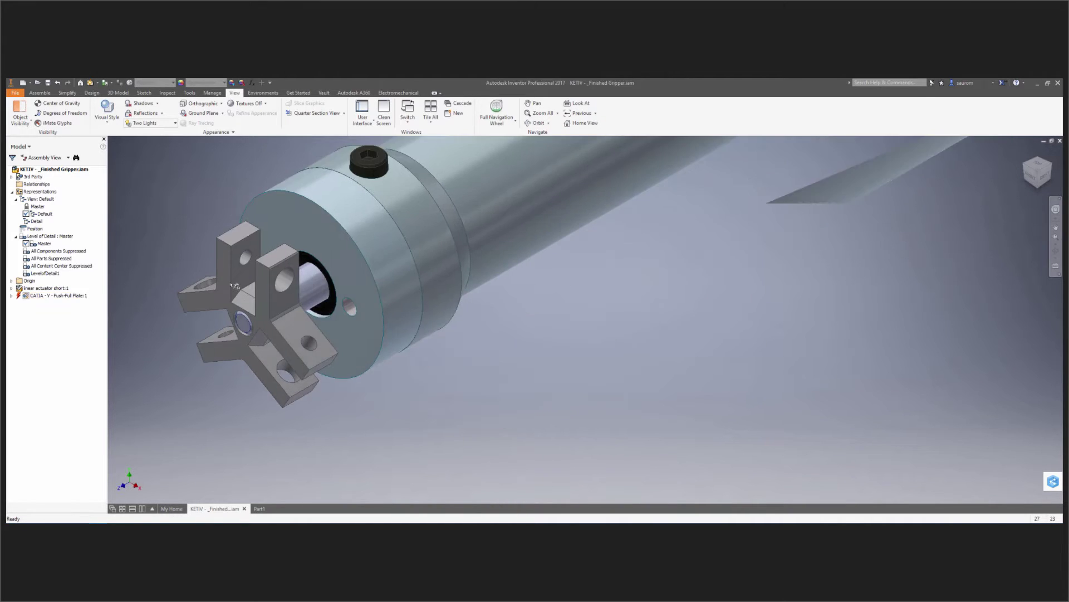
pyautogui.scroll(4, 342, 322)
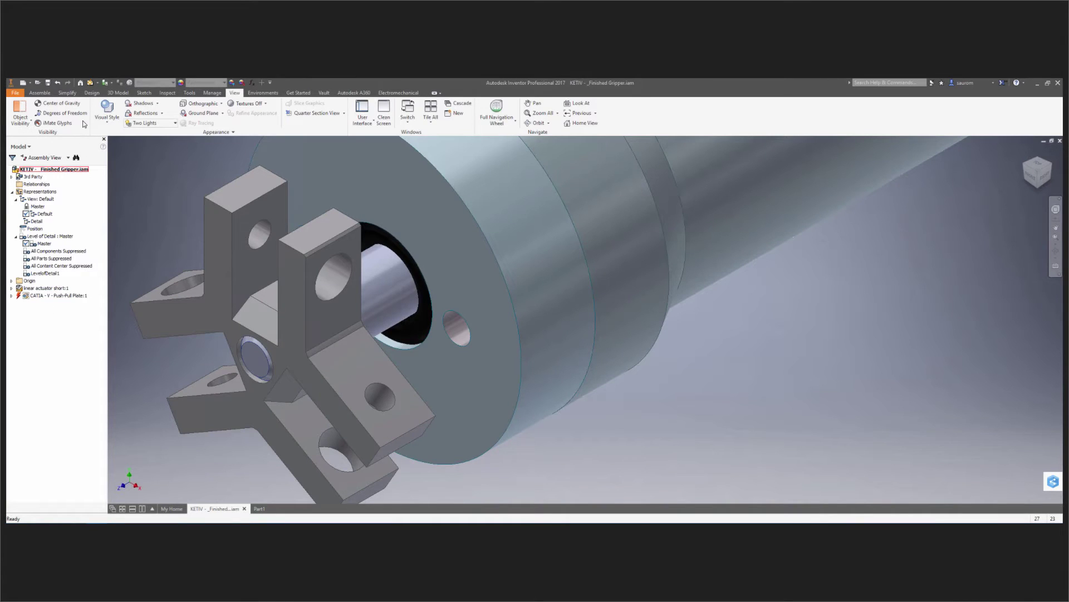
pyautogui.click(91, 84)
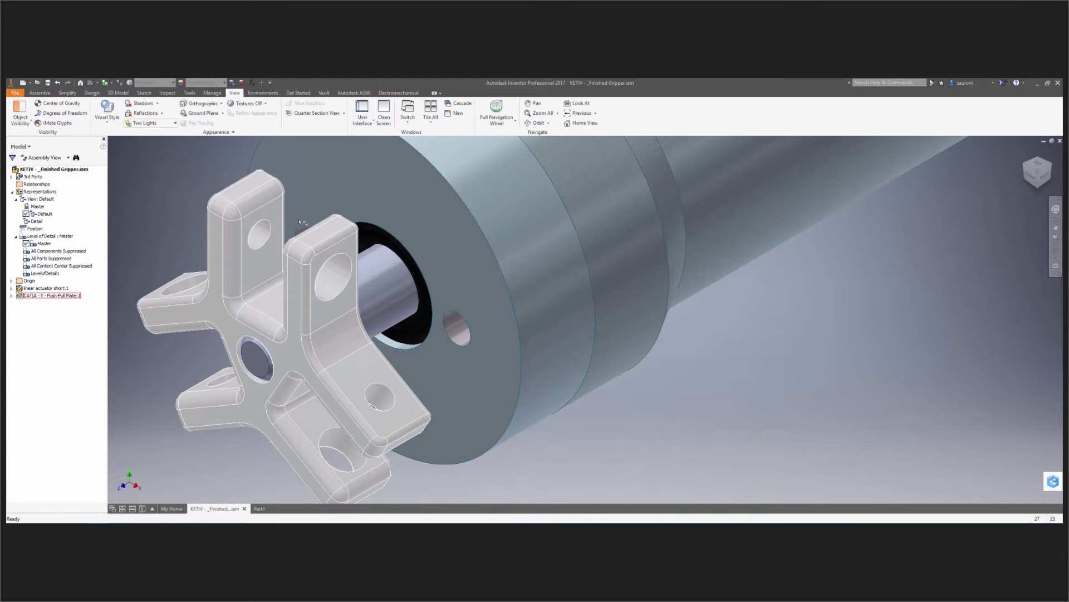
pyautogui.click(189, 179)
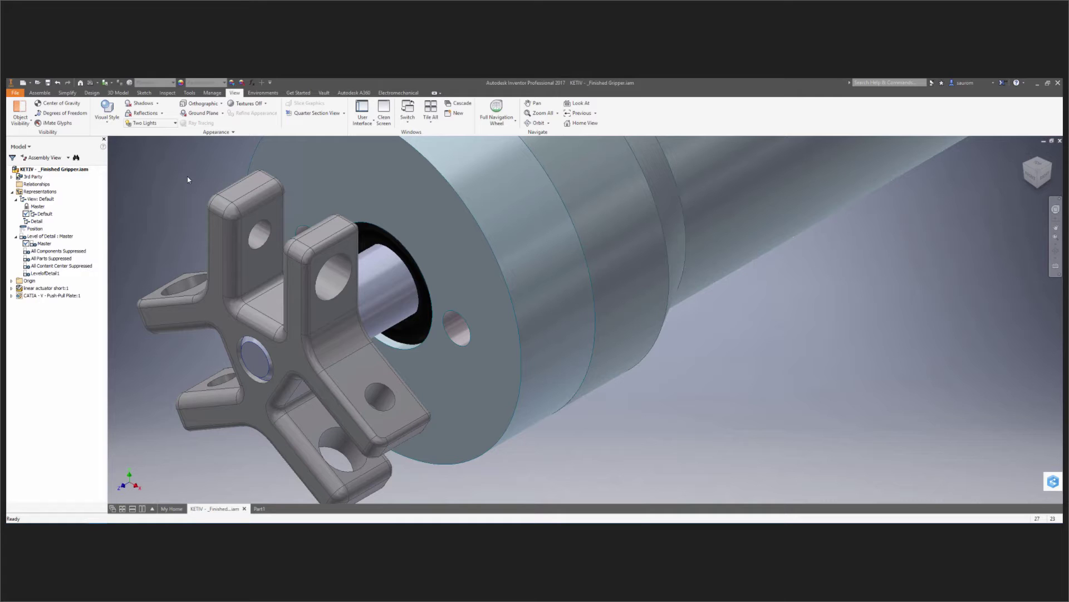
# Arrange the Inventor and Fusion 360 windows side by side, each filling half of the screen.
pyautogui.press('super+Left')
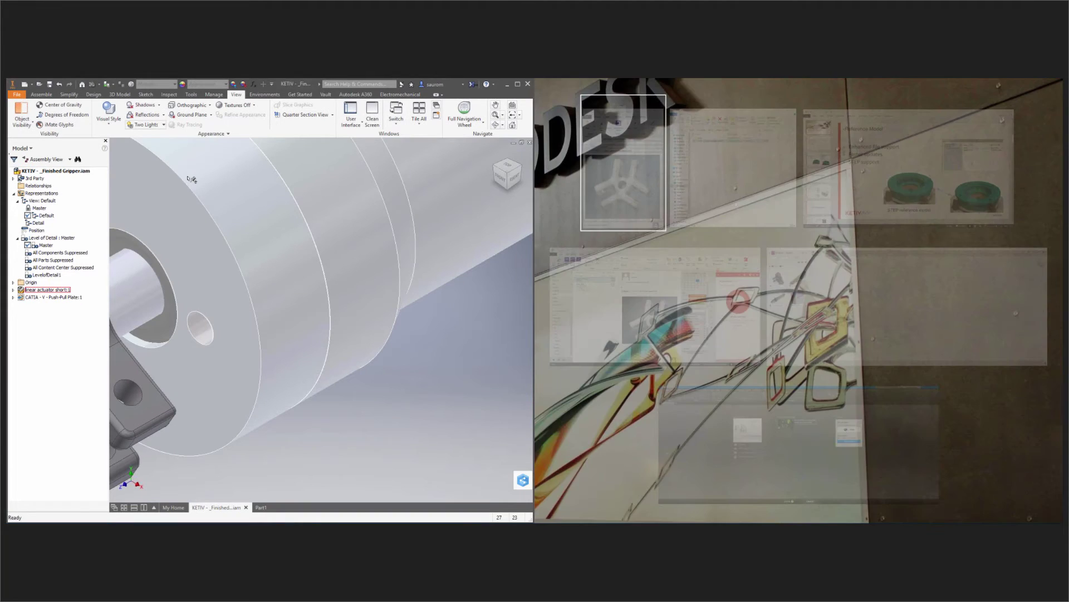
pyautogui.click(872, 298)
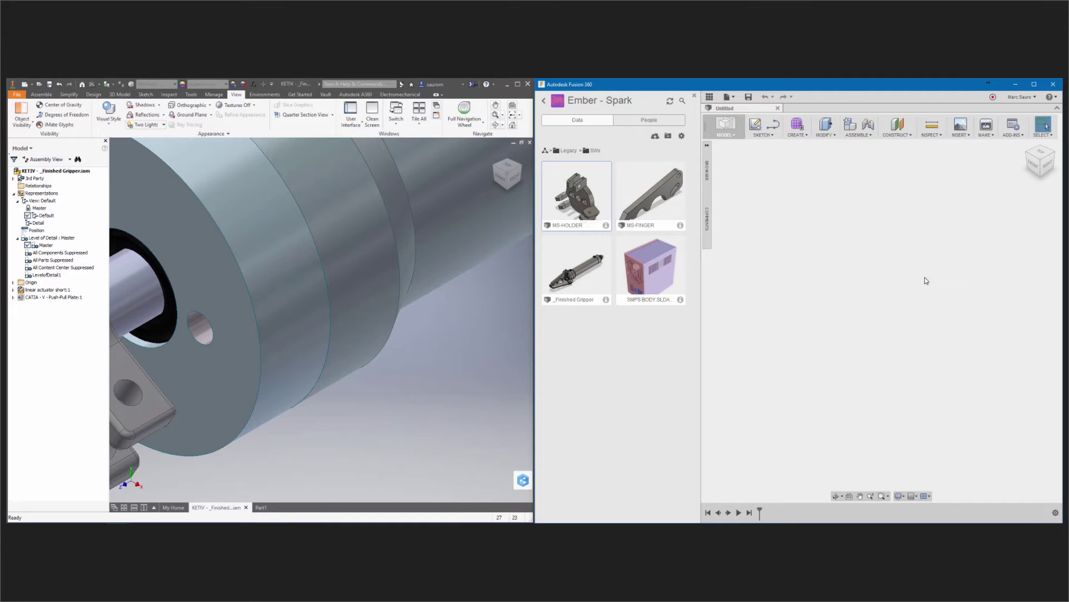
pyautogui.scroll(5, 300, 258)
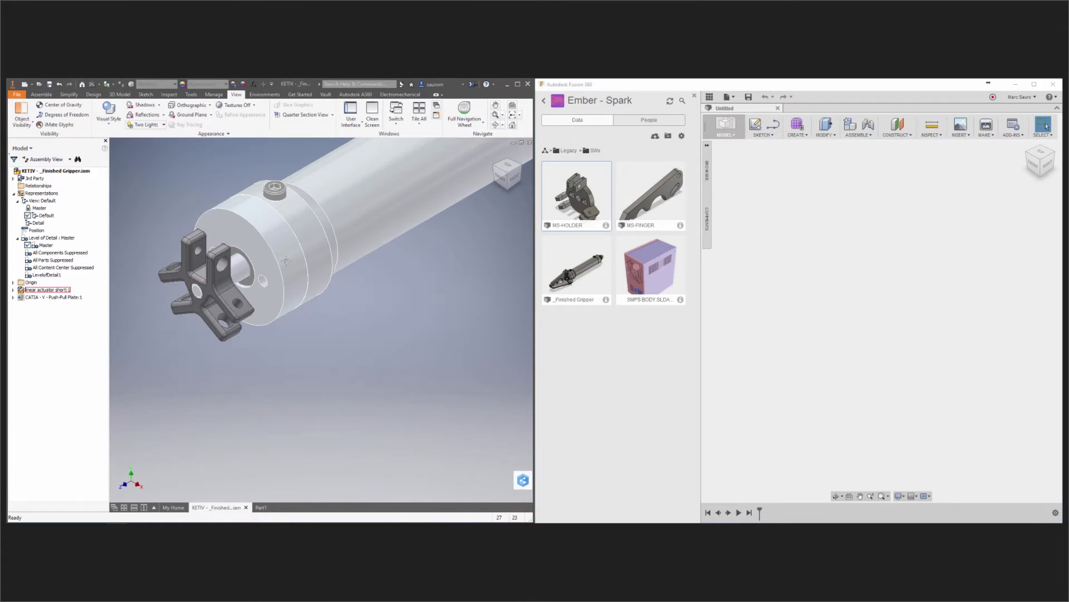
pyautogui.scroll(-5, 300, 258)
pyautogui.moveTo(300, 258); pyautogui.dragTo(382, 280, button='middle')
# Open the MS-HOLDER design from the Ember - Spark project in Fusion 360 and show its version history.
pyautogui.rightClick(584, 186)
pyautogui.click(597, 191)
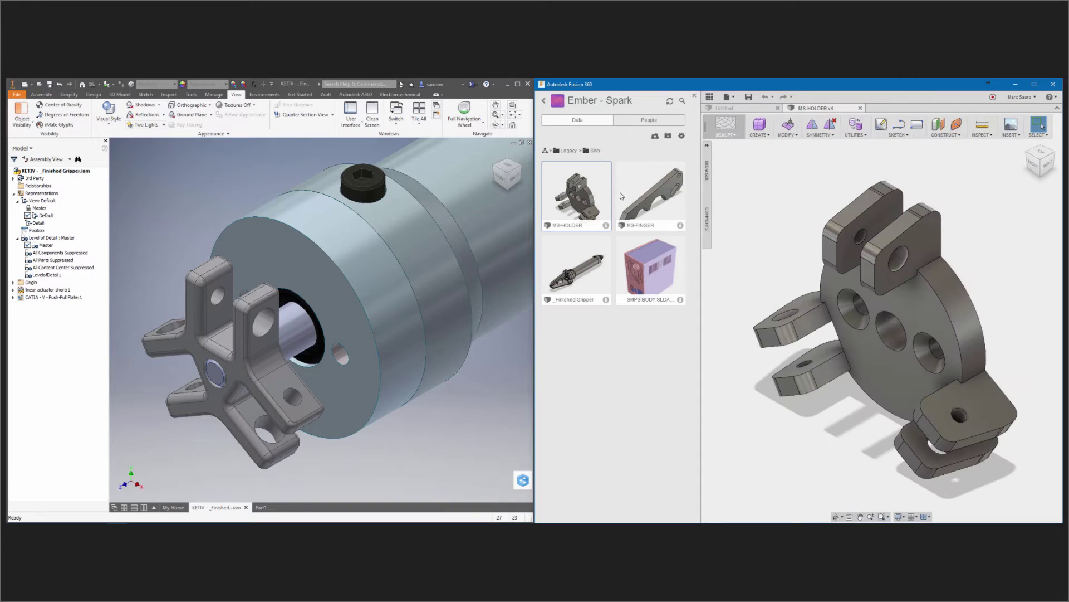
pyautogui.click(606, 225)
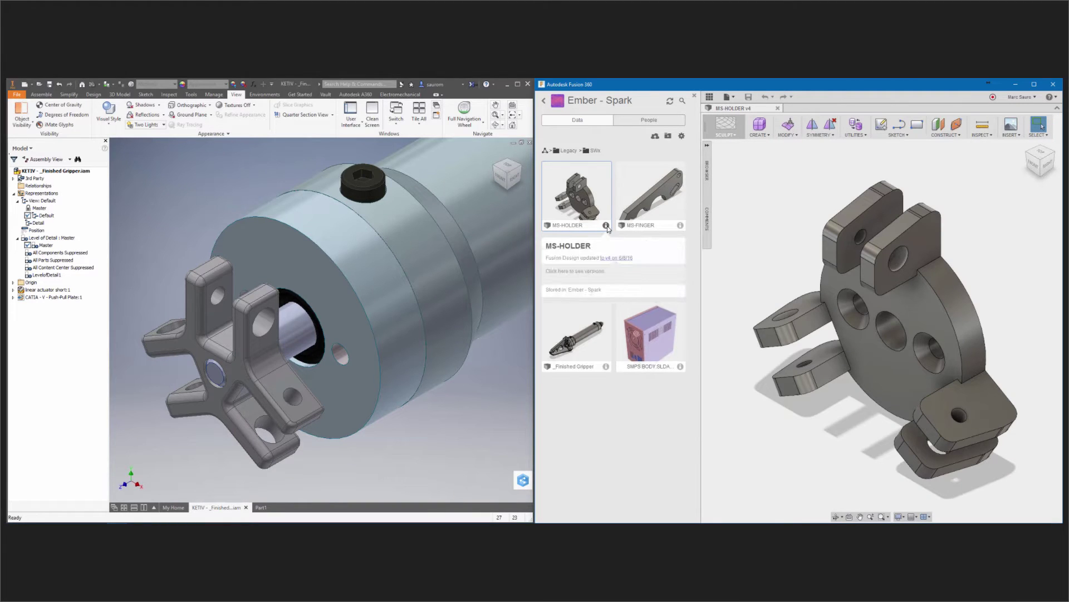
pyautogui.click(642, 271)
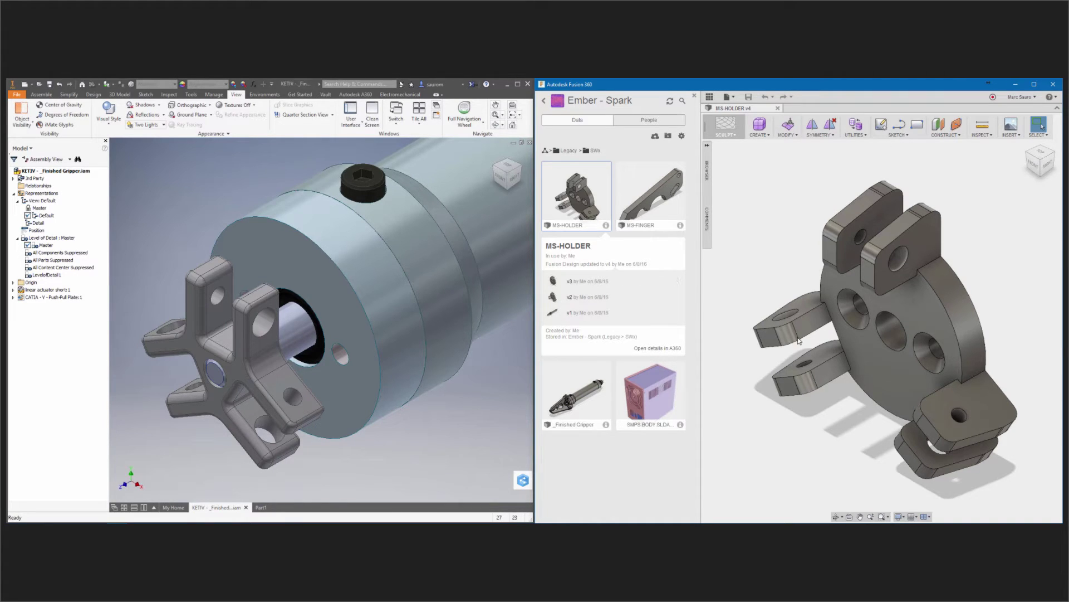
# Export the holder design as a STEP file named MS-HOLDER to the Gripper project's STP folder on the computer.
pyautogui.click(694, 96)
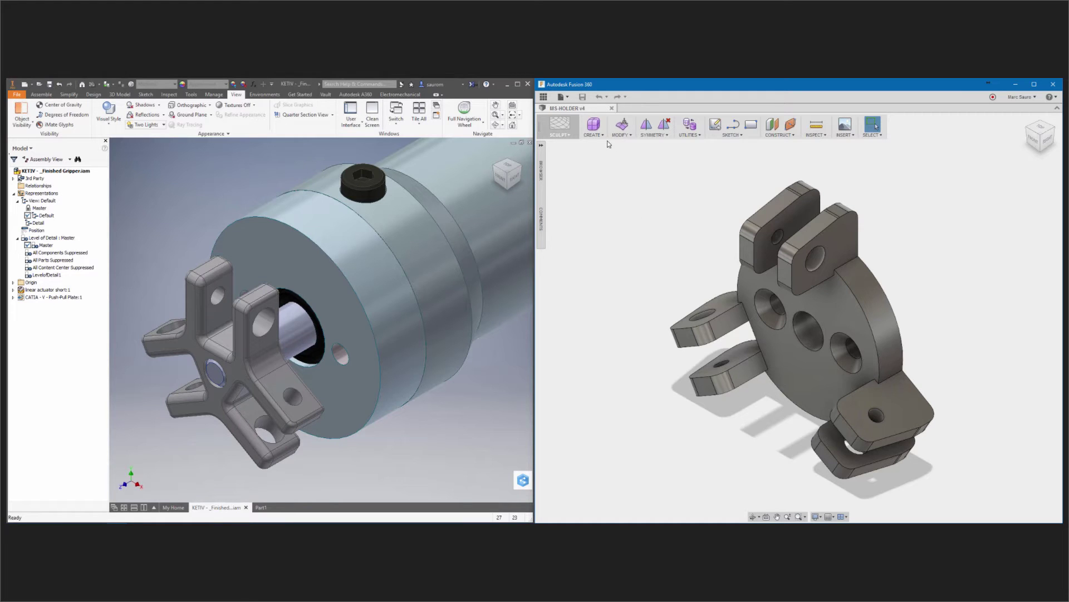
pyautogui.click(571, 97)
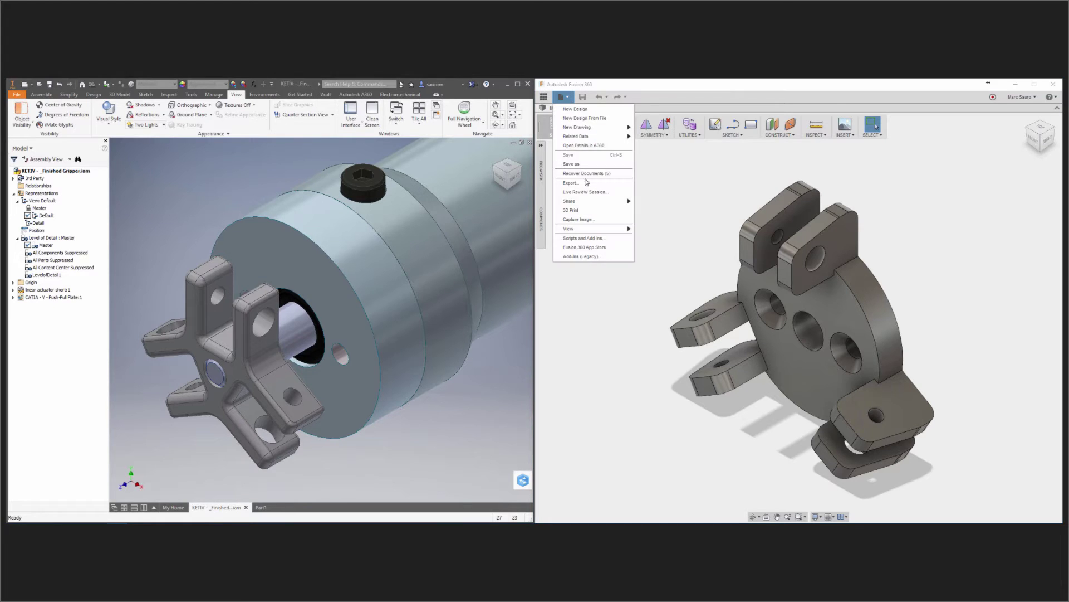
pyautogui.click(587, 183)
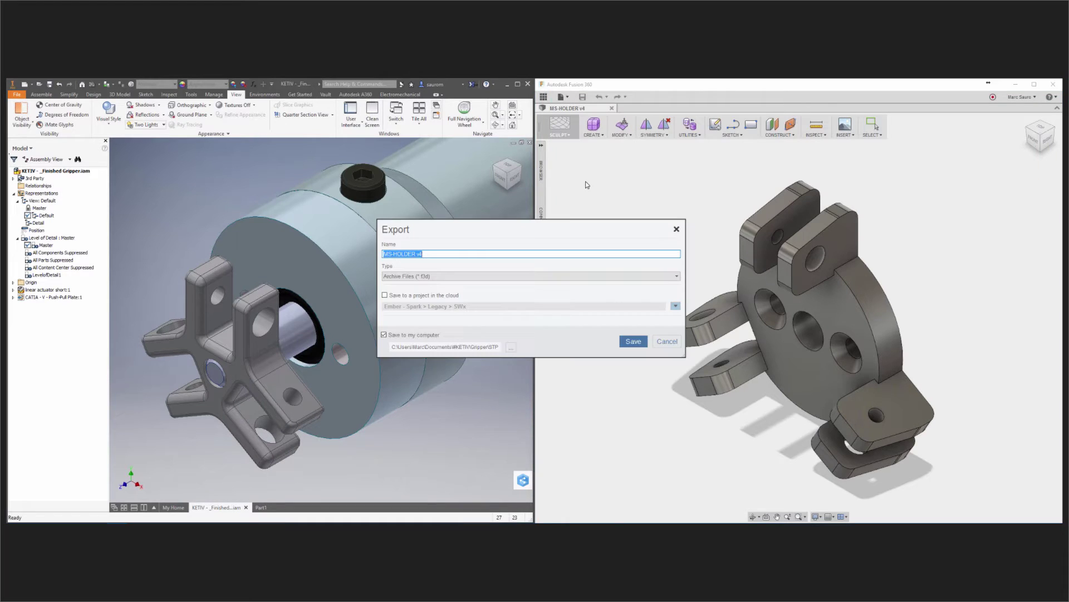
pyautogui.click(475, 277)
pyautogui.click(443, 310)
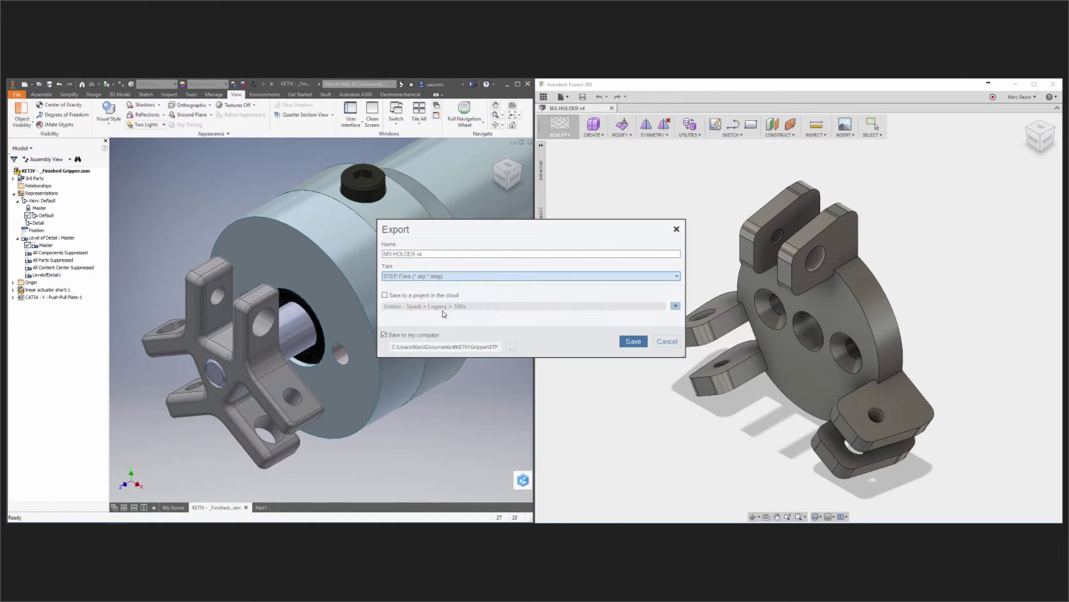
pyautogui.click(429, 254)
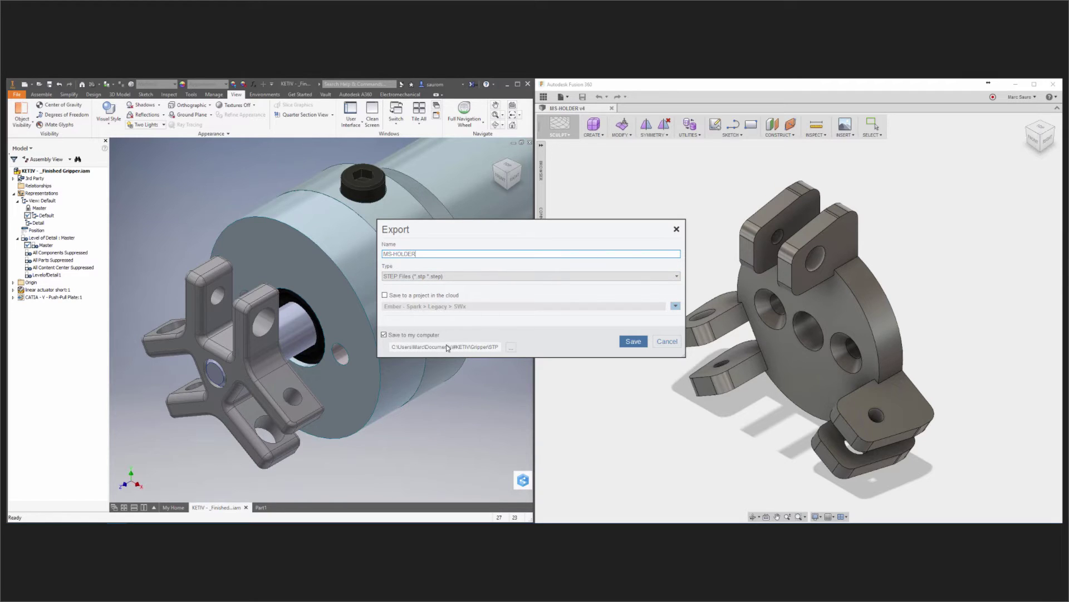
pyautogui.click(512, 349)
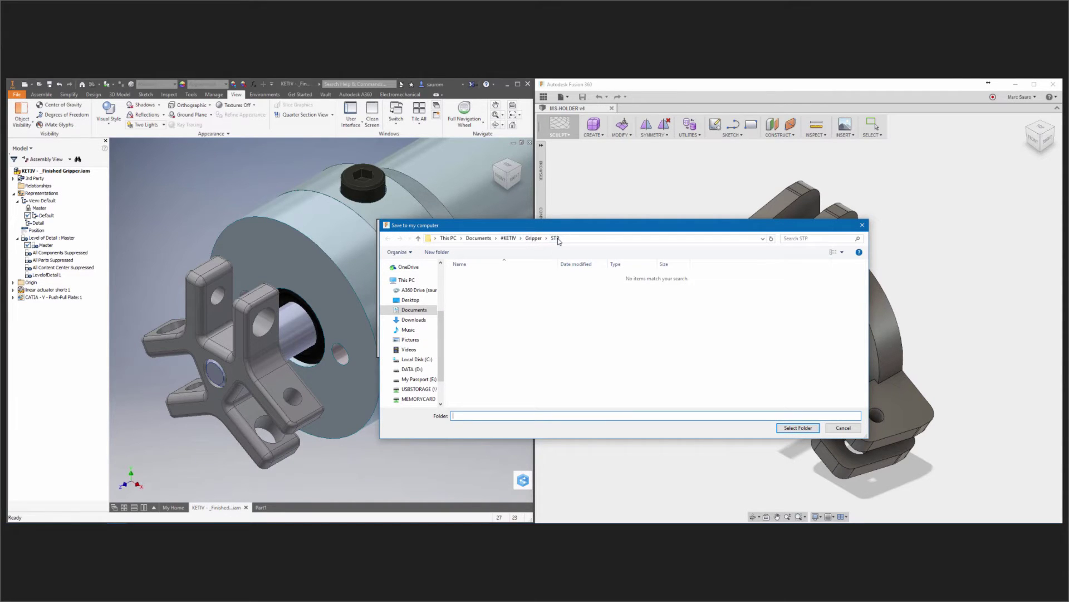
pyautogui.click(802, 428)
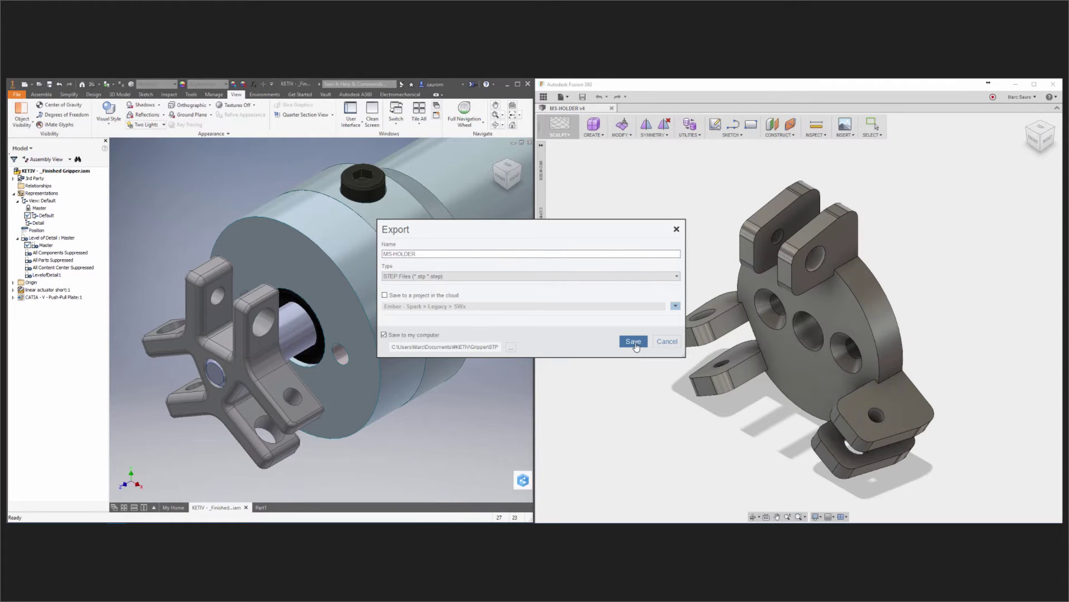
pyautogui.click(633, 342)
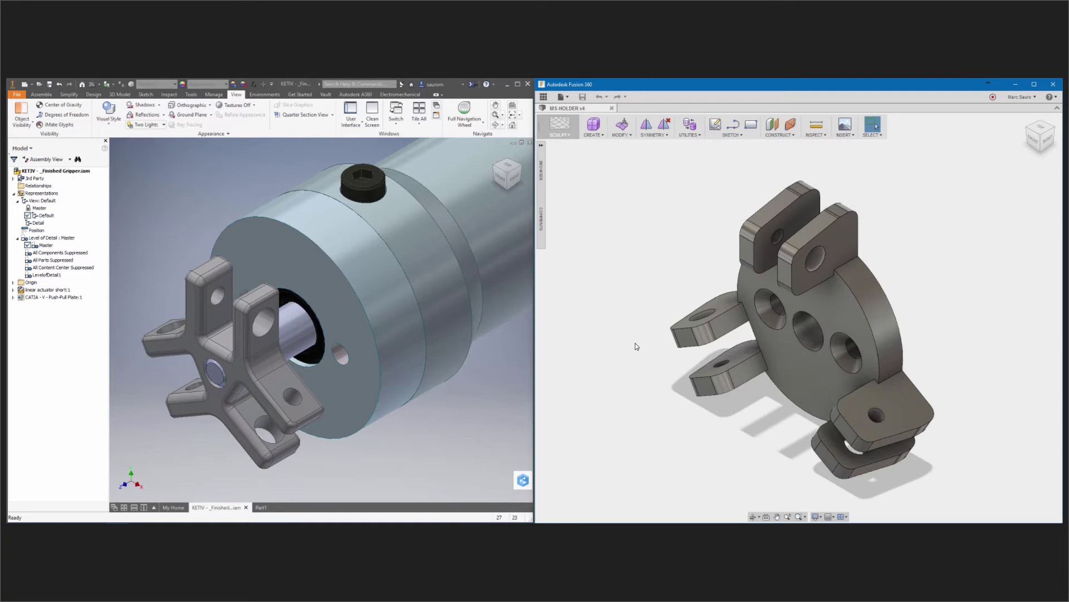
# Start placing an imported CAD file in the Inventor gripper assembly and browse to the Gripper project's STP folder.
pyautogui.click(42, 95)
pyautogui.click(19, 123)
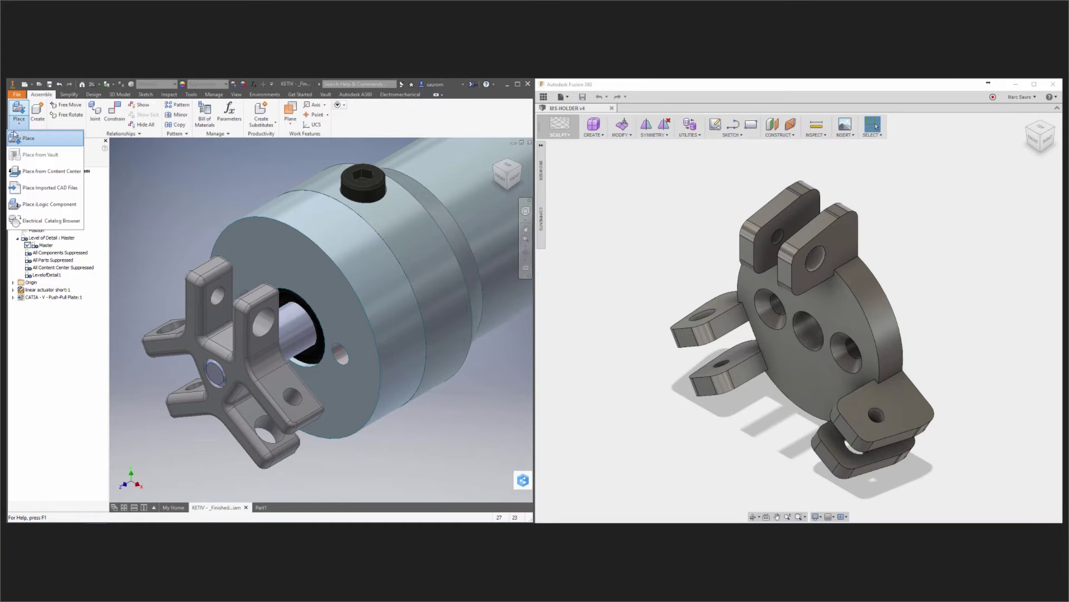
pyautogui.click(65, 189)
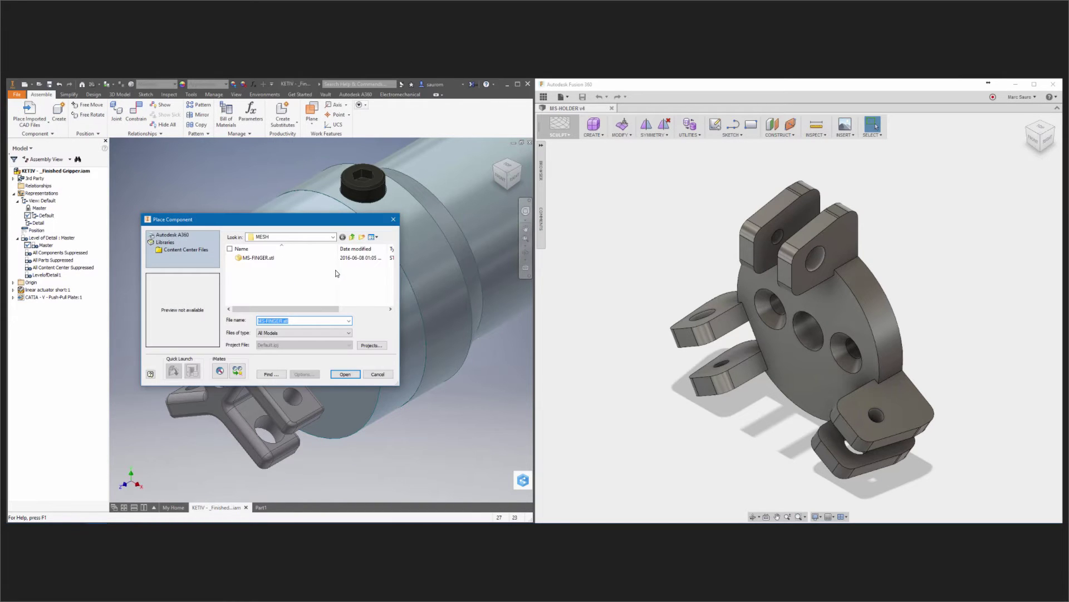
pyautogui.click(334, 238)
pyautogui.click(293, 239)
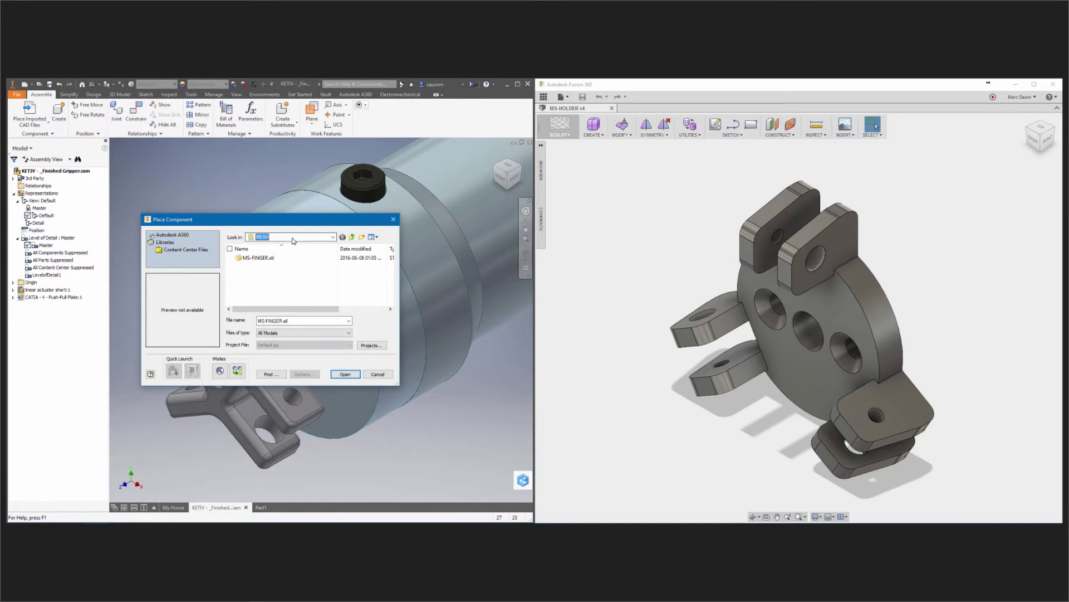
pyautogui.click(293, 239)
pyautogui.click(276, 337)
pyautogui.click(275, 260)
pyautogui.doubleClick(275, 260)
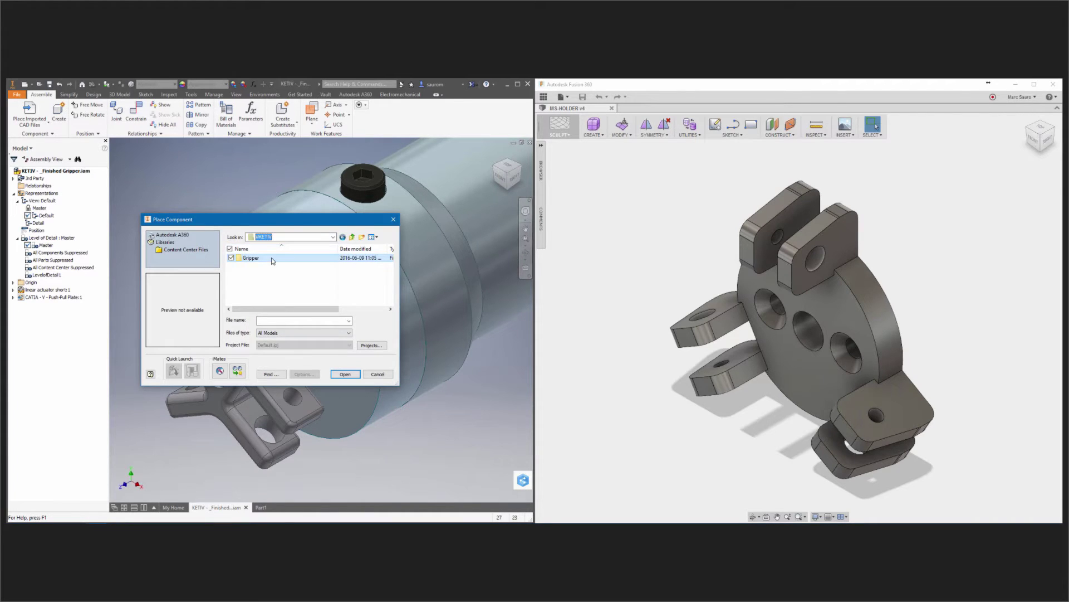
pyautogui.doubleClick(247, 297)
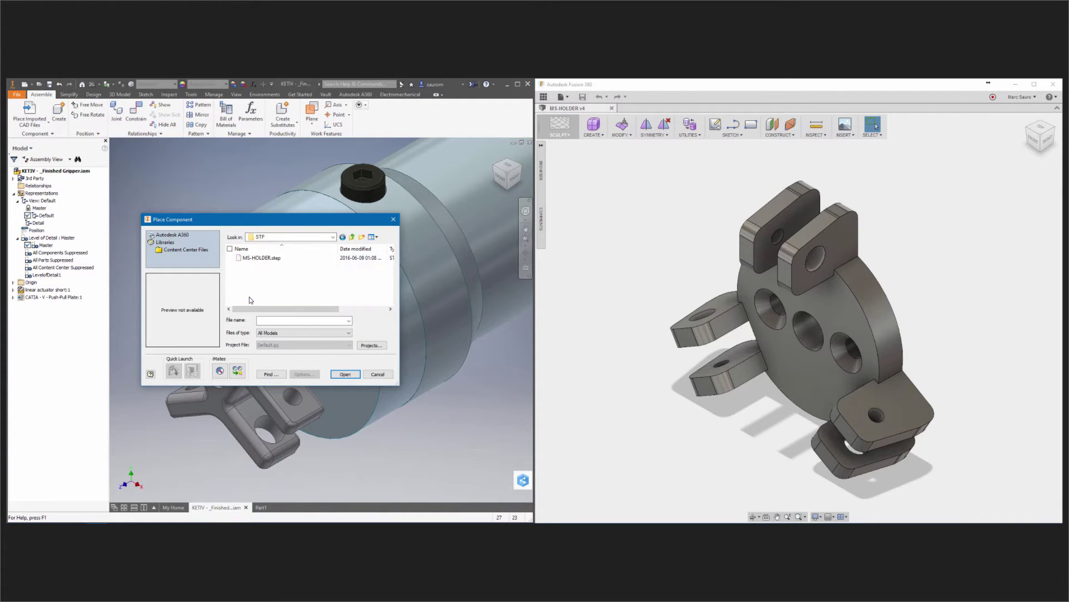
# Import MS-HOLDER.step as a reference model with solids only and place one instance in the gripper assembly.
pyautogui.click(265, 258)
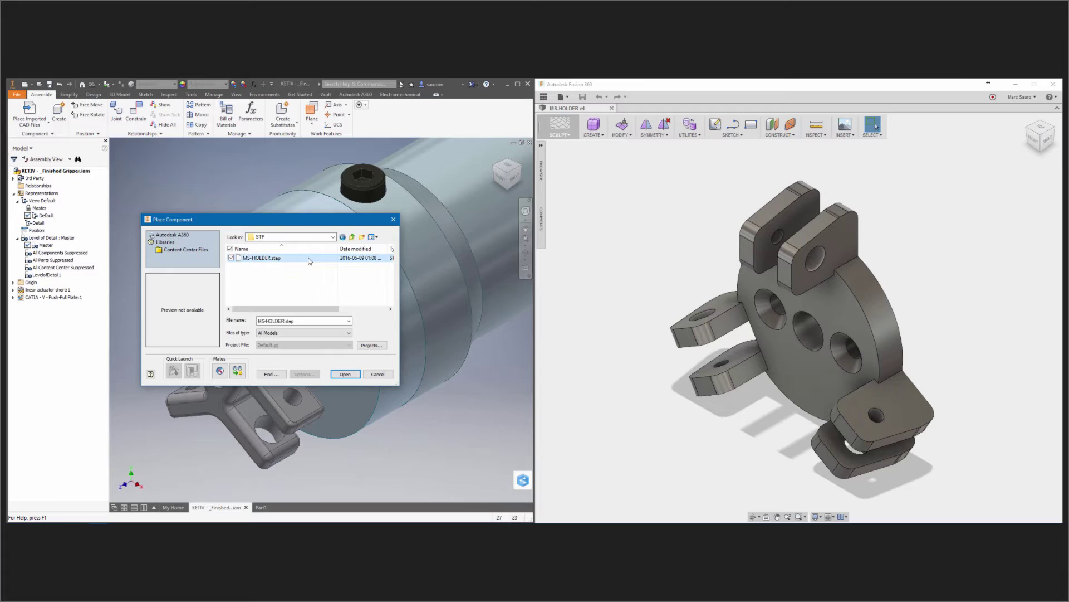
pyautogui.click(349, 376)
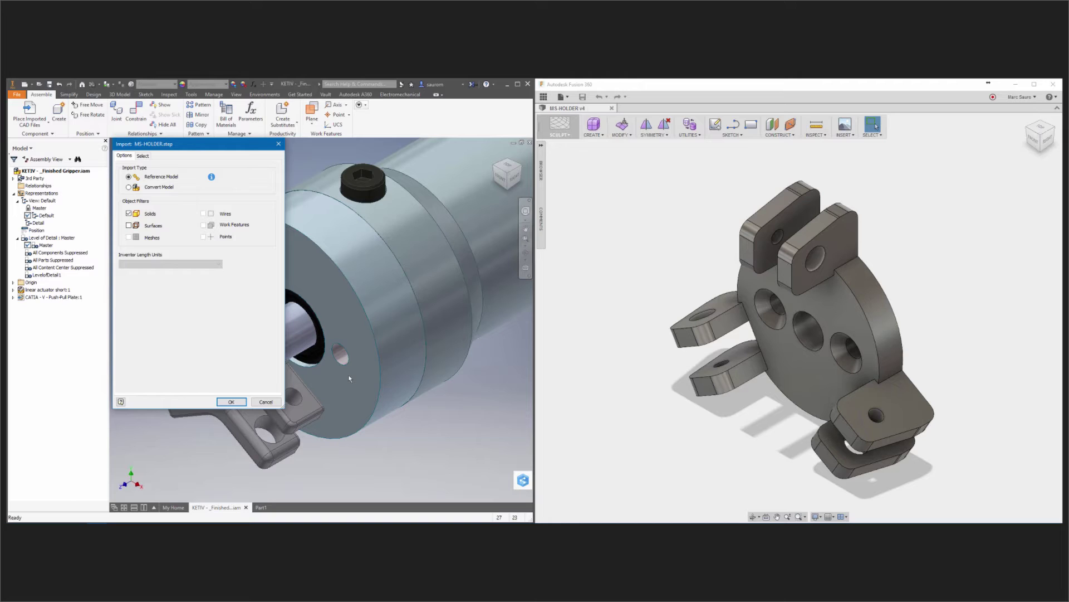
pyautogui.click(129, 188)
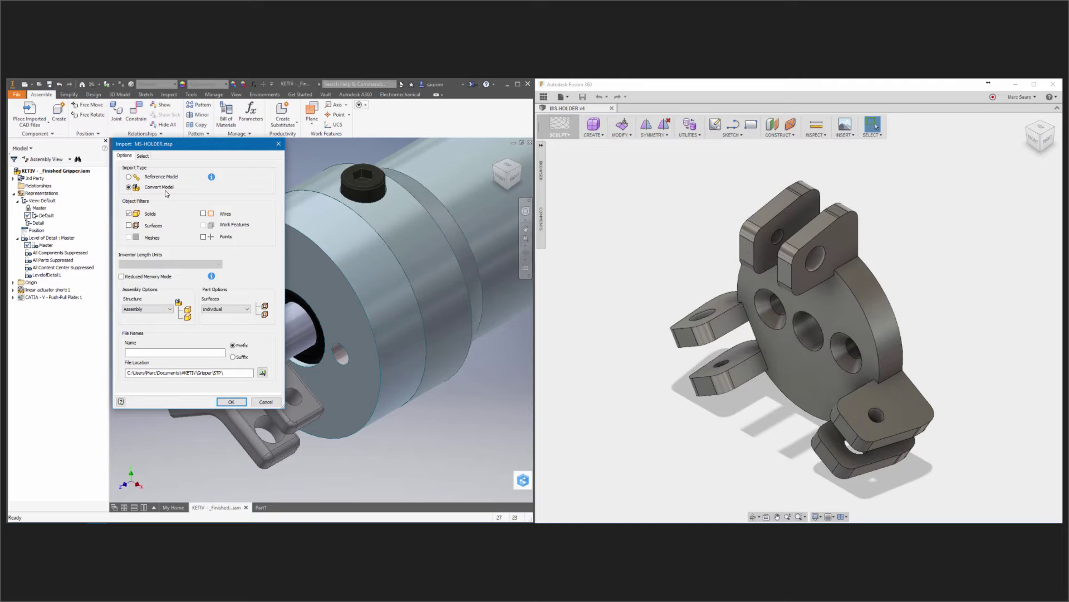
pyautogui.click(129, 177)
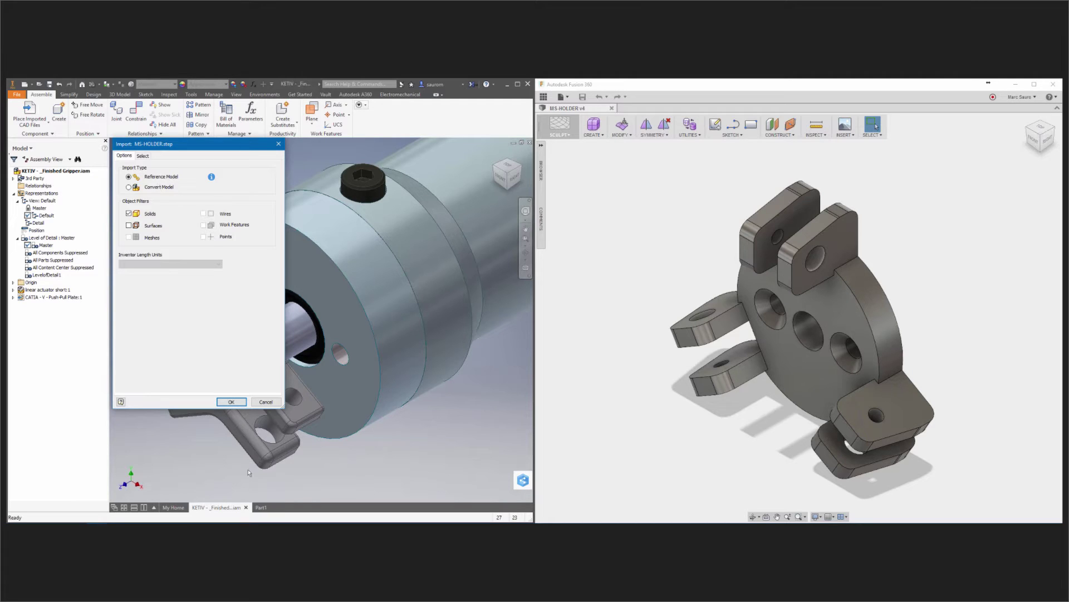
pyautogui.click(231, 401)
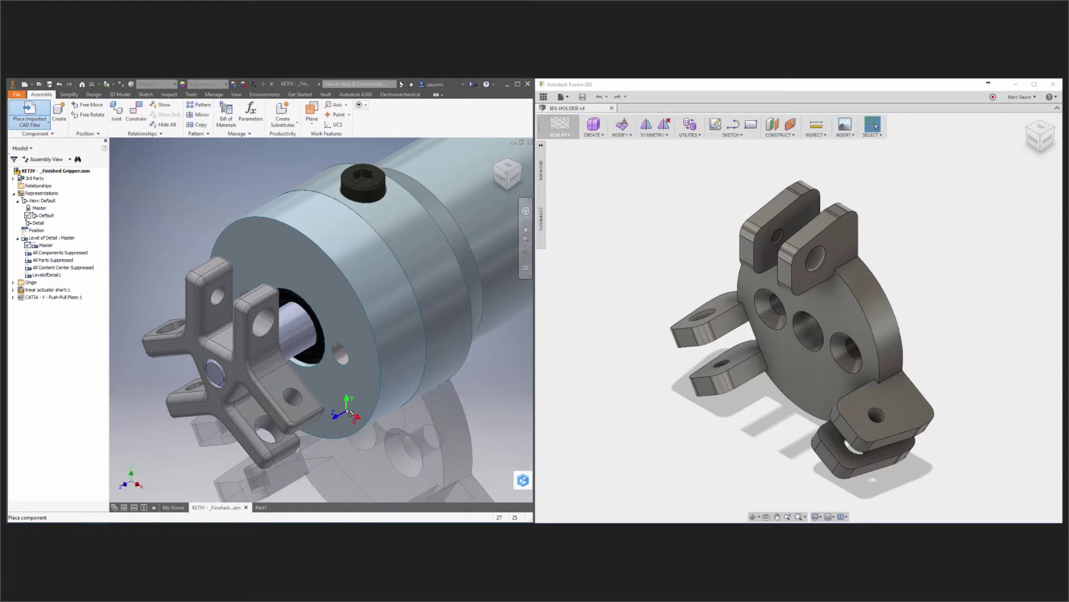
pyautogui.click(167, 218)
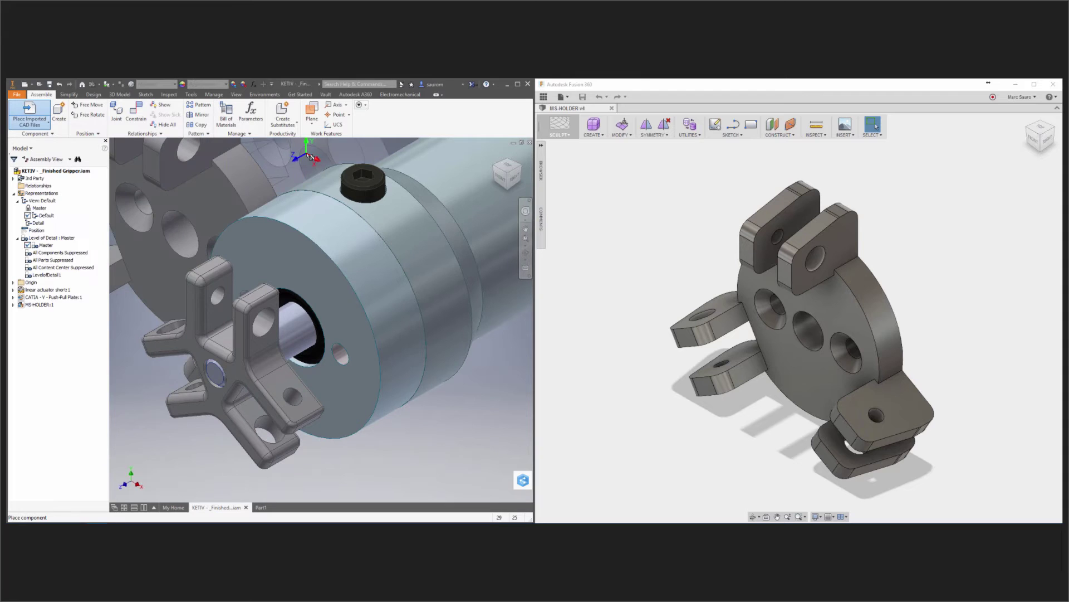
pyautogui.press('Escape')
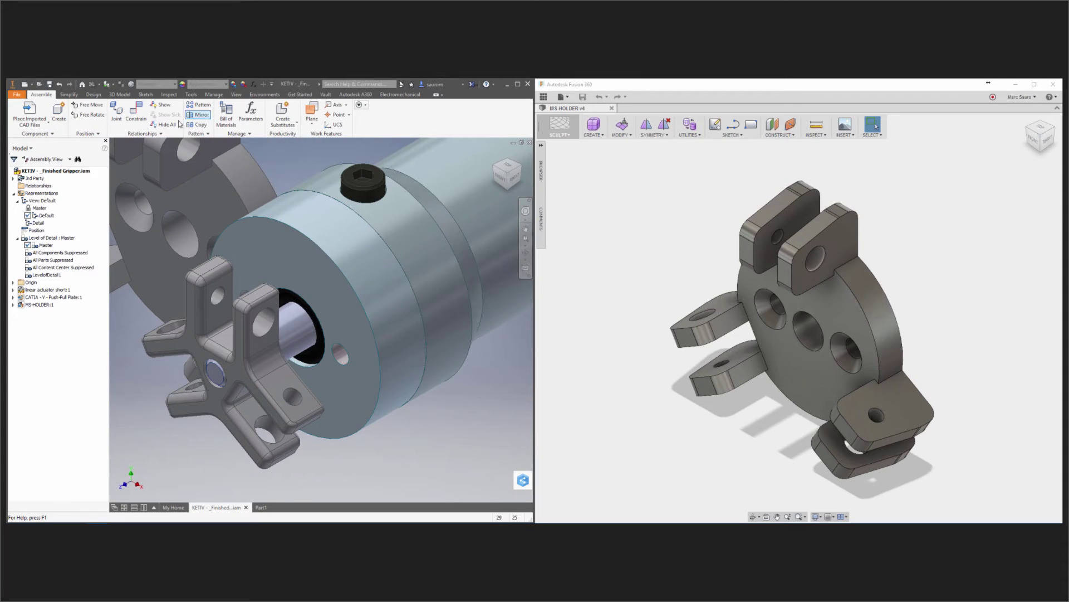
# Join the holder's circular back edge to the front face of the linear actuator with a rotational joint and 0.000 mm gap.
pyautogui.click(115, 115)
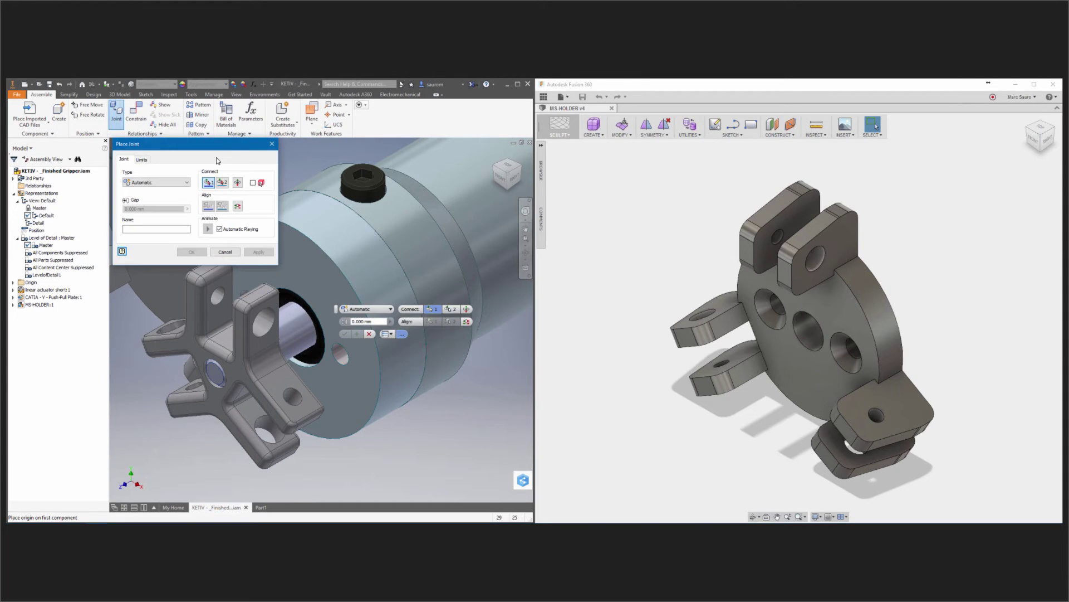
pyautogui.click(267, 175)
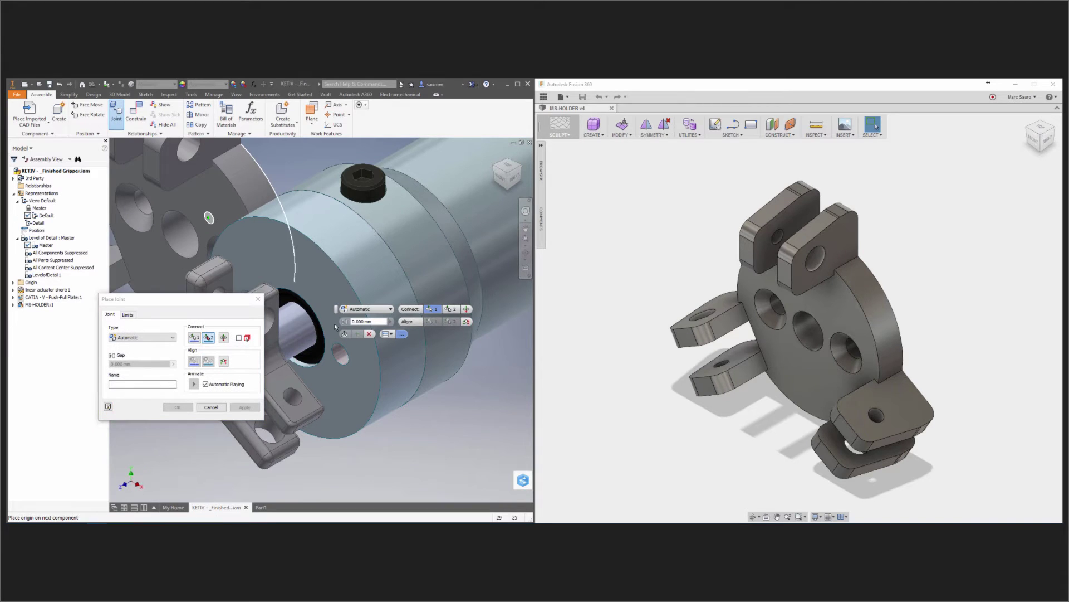
pyautogui.click(381, 382)
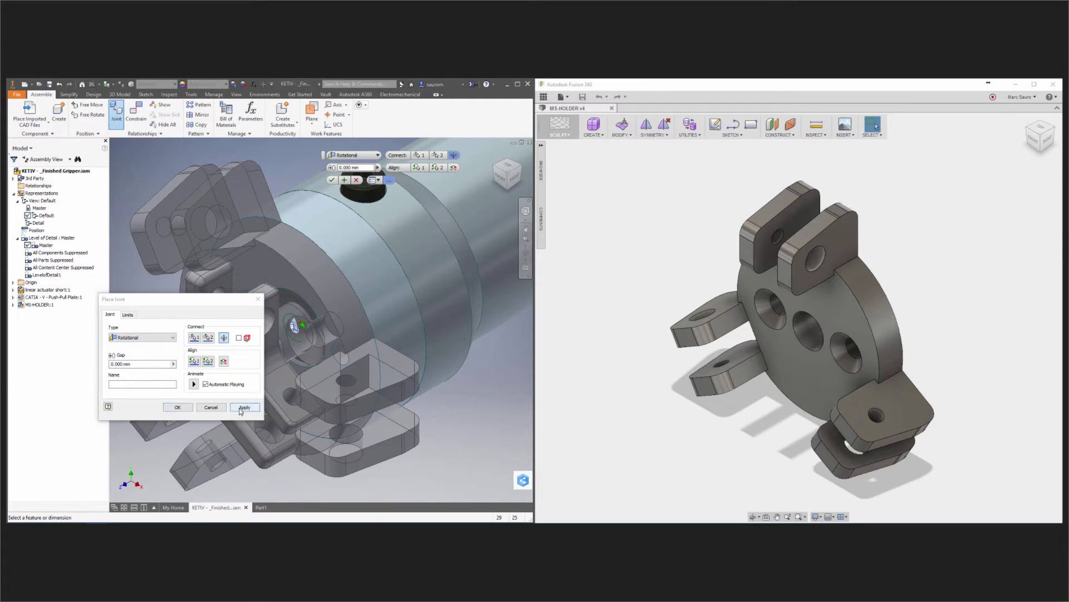
pyautogui.click(186, 407)
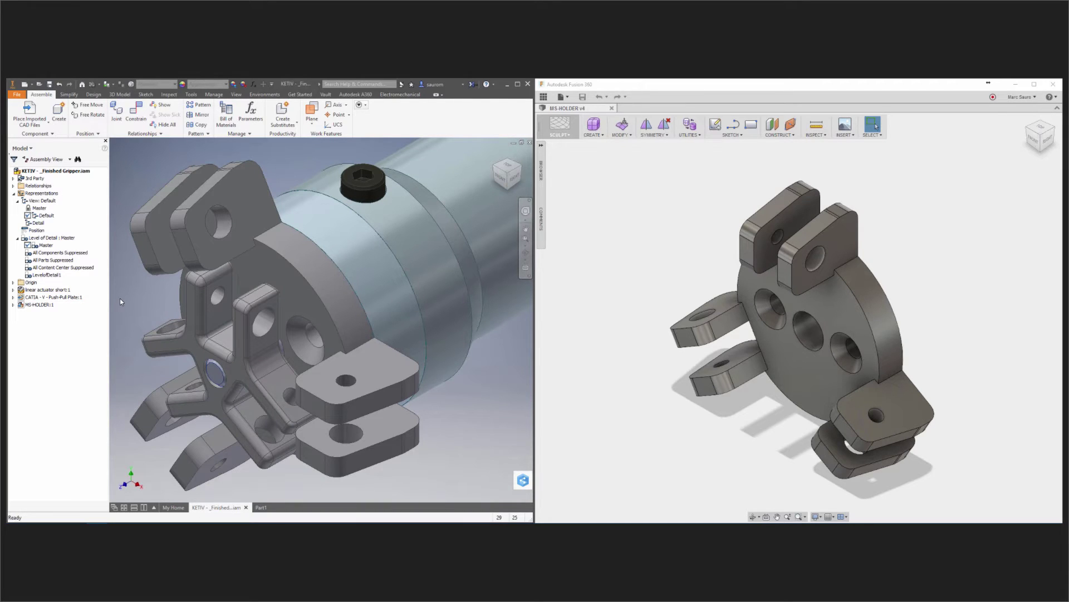
# Switch to Fusion 360 and change the MS-HOLDER design from the Sculpt to the Model workspace.
pyautogui.click(680, 234)
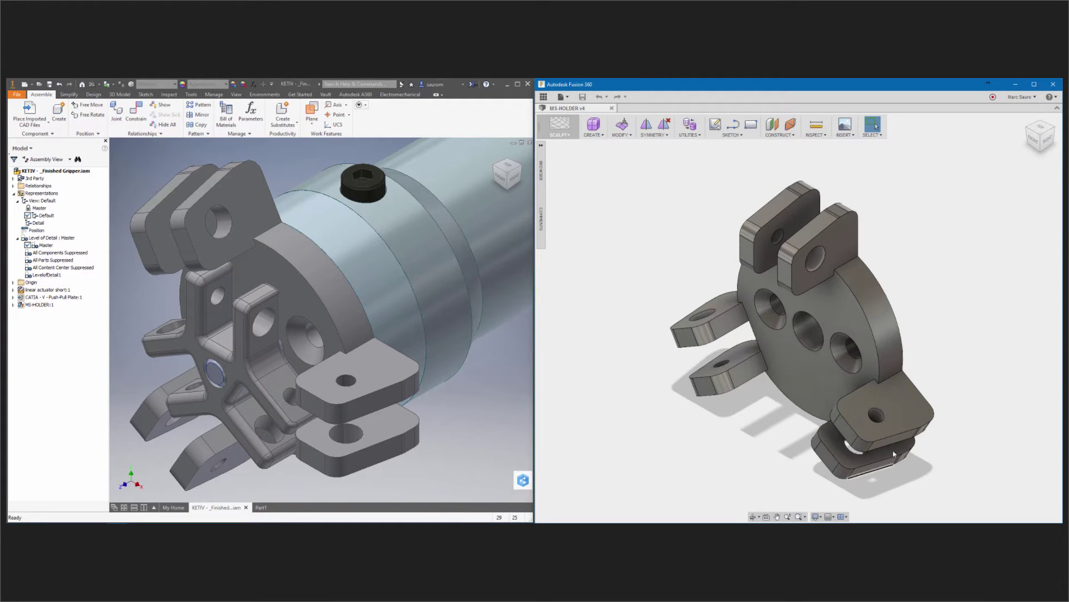
pyautogui.click(867, 322)
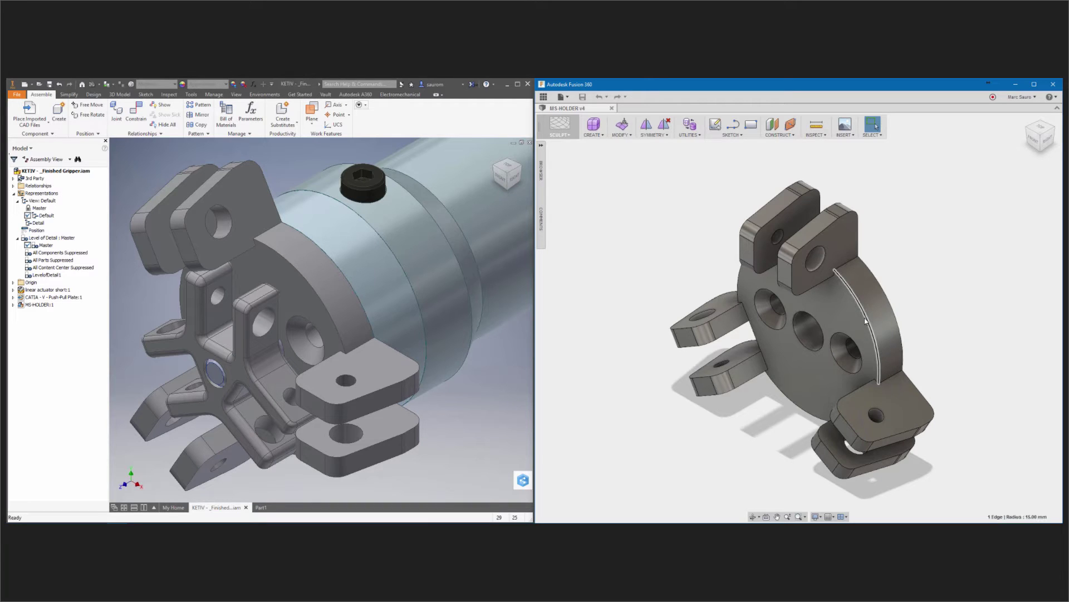
pyautogui.rightClick(866, 321)
pyautogui.press('Escape')
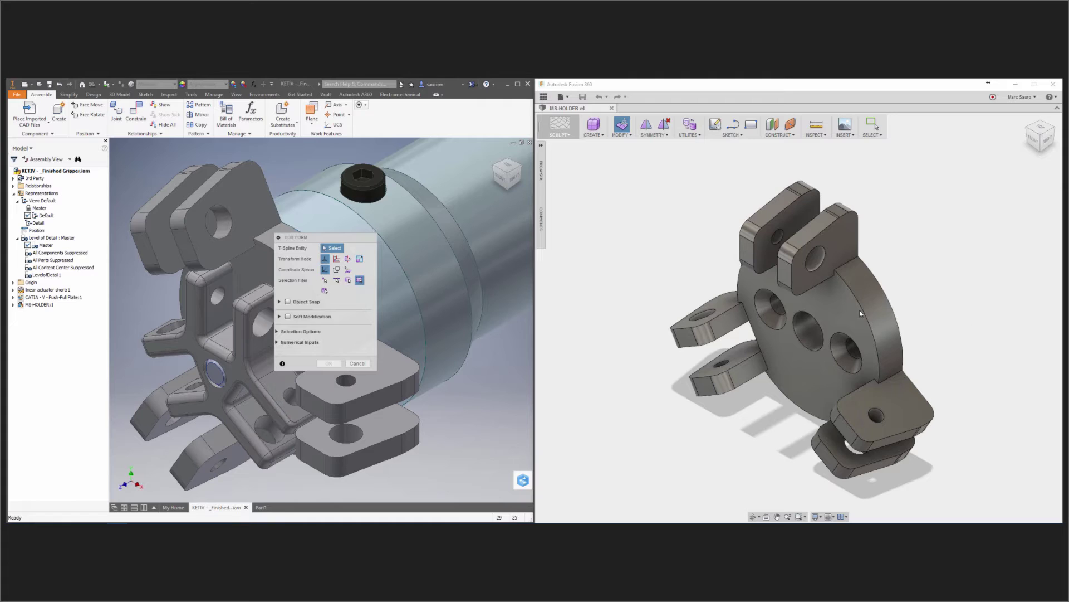
pyautogui.click(560, 128)
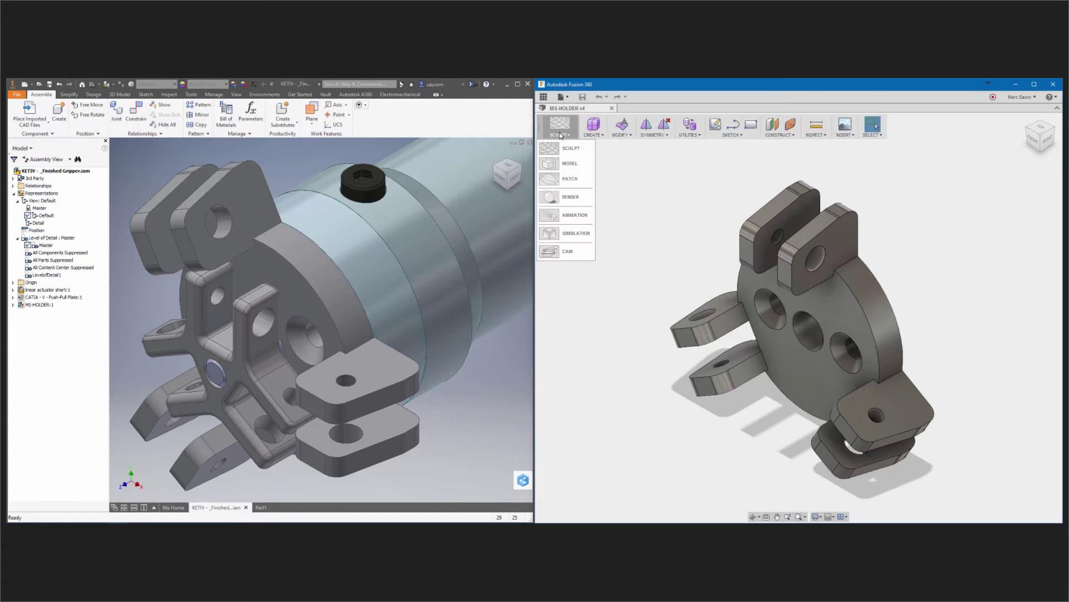
pyautogui.click(571, 163)
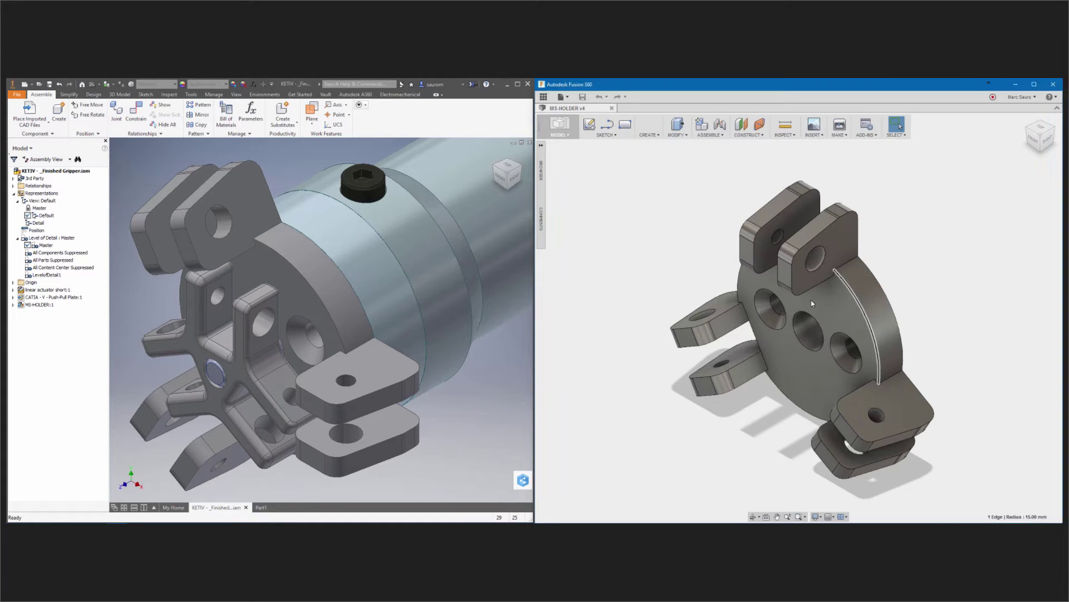
# Fillet the three outer arc edges of the holder disc's front face with a radius of about 1.9 mm.
pyautogui.keyDown('ctrl'); pyautogui.click(741, 274); pyautogui.keyUp('ctrl')
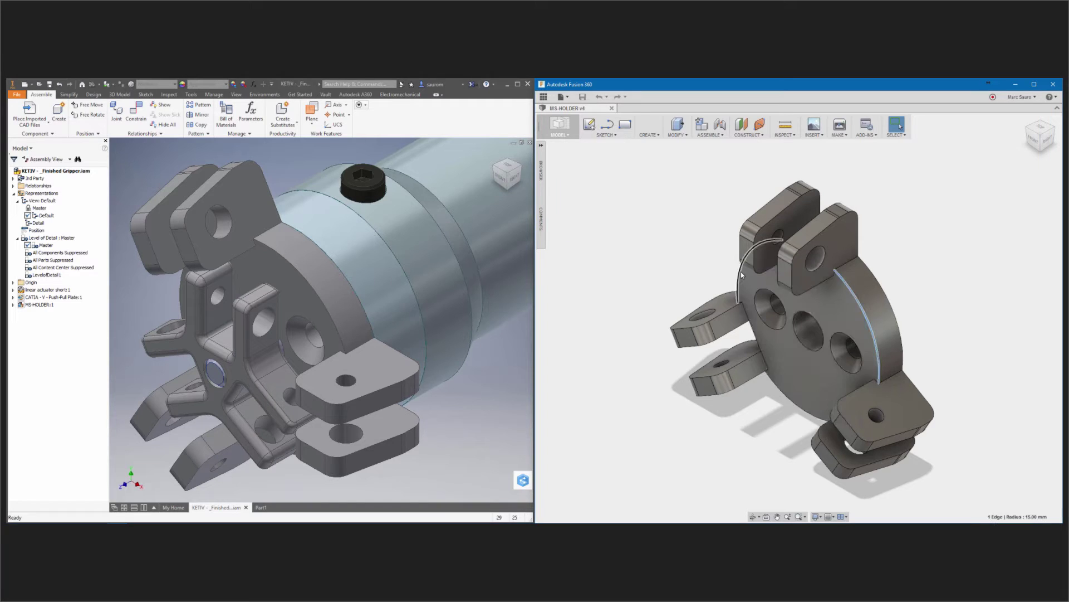
pyautogui.keyDown('ctrl'); pyautogui.click(798, 404); pyautogui.keyUp('ctrl')
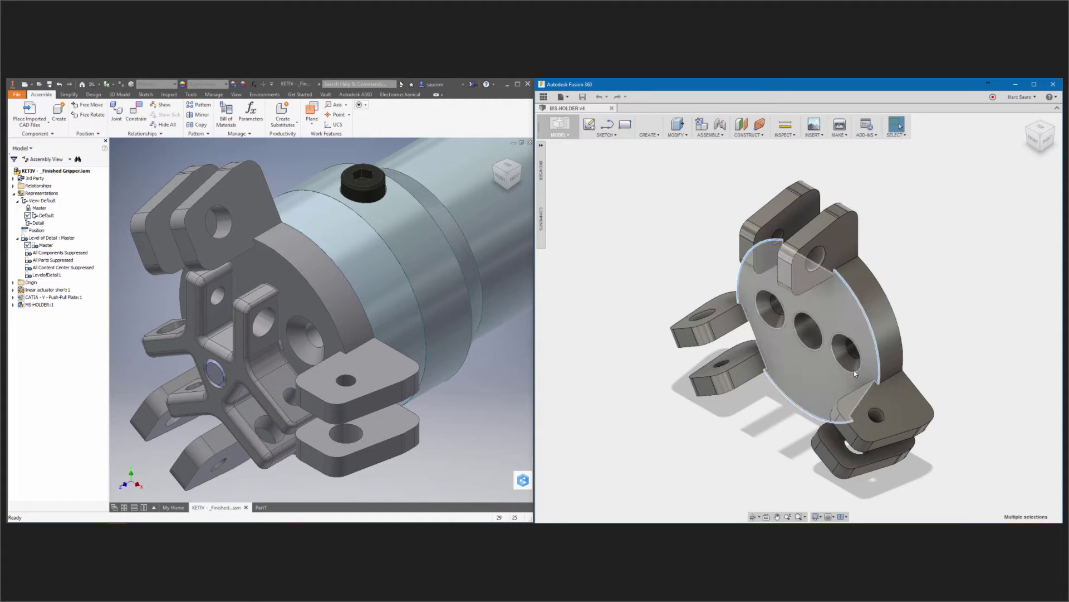
pyautogui.rightClick(802, 411)
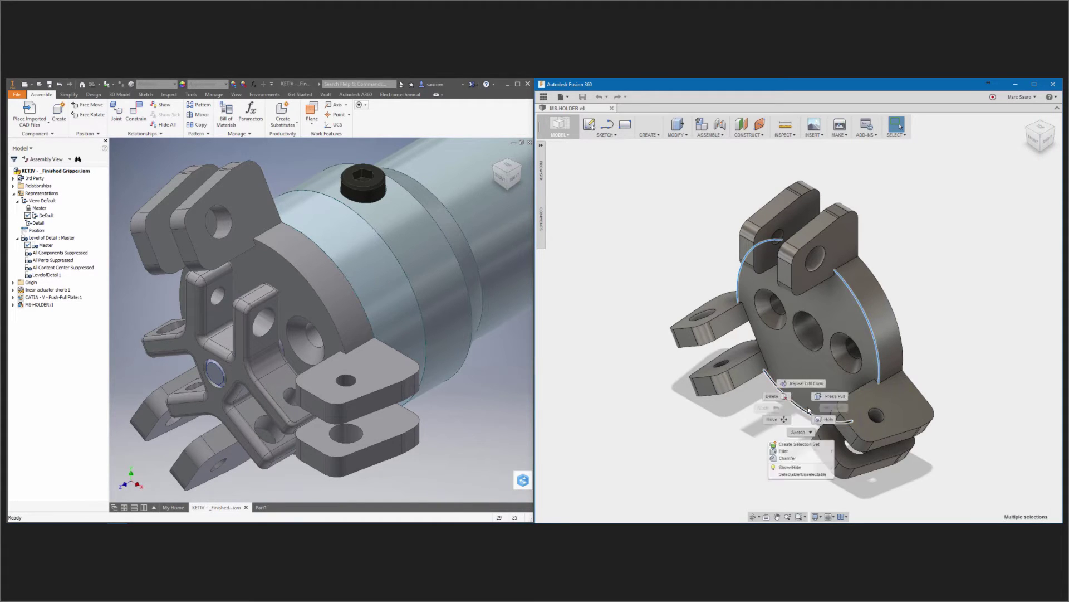
pyautogui.click(824, 397)
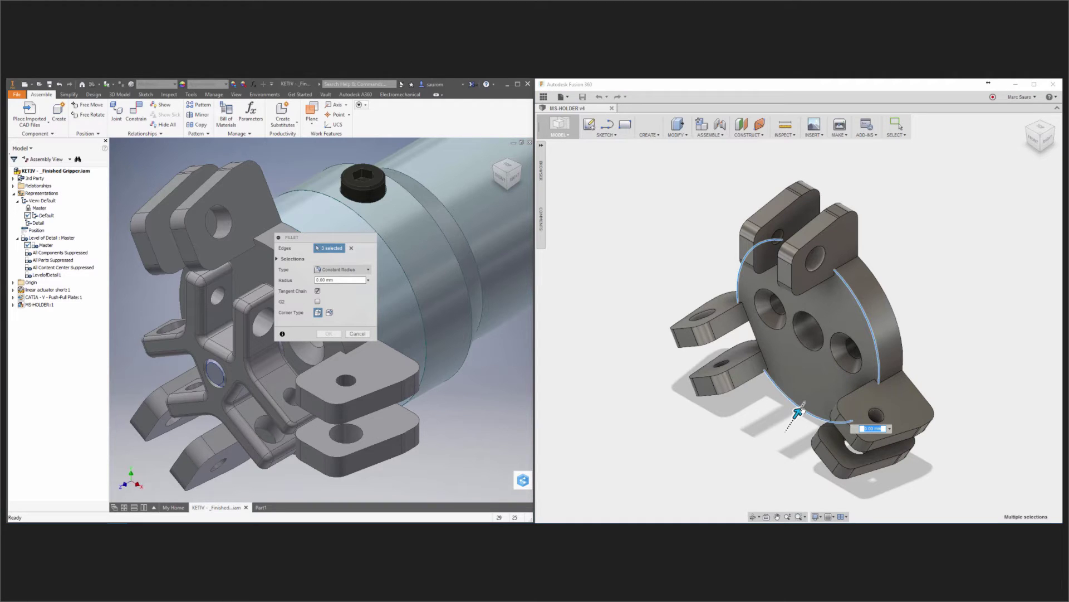
pyautogui.moveTo(802, 411); pyautogui.dragTo(801, 409)
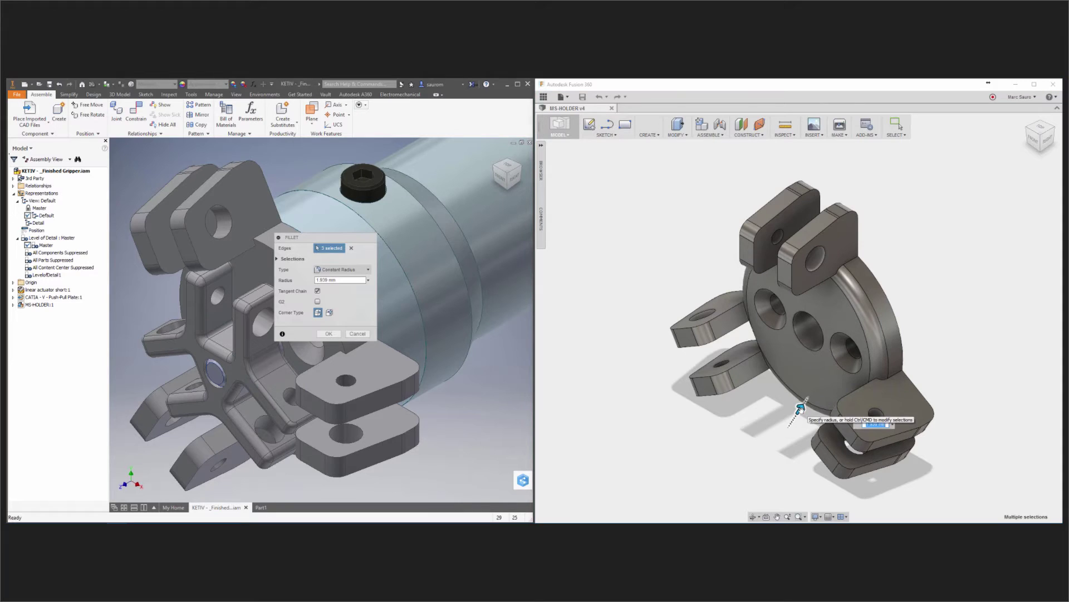
pyautogui.rightClick(716, 416)
pyautogui.click(747, 415)
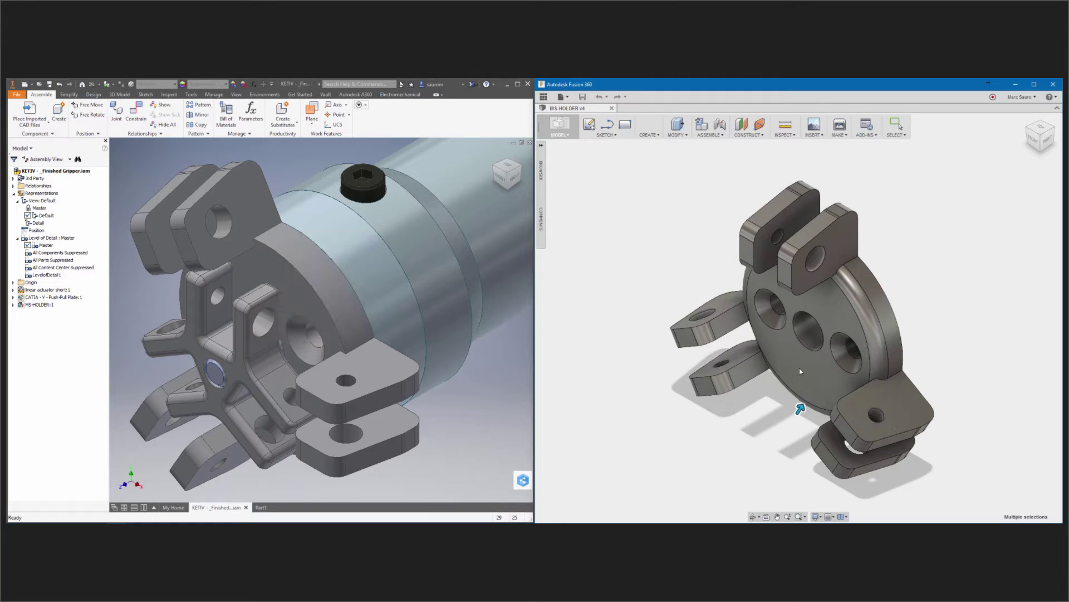
# Fillet the front edge of the holder's centre hole with a constant radius of about 0.8 mm.
pyautogui.click(819, 352)
pyautogui.rightClick(820, 352)
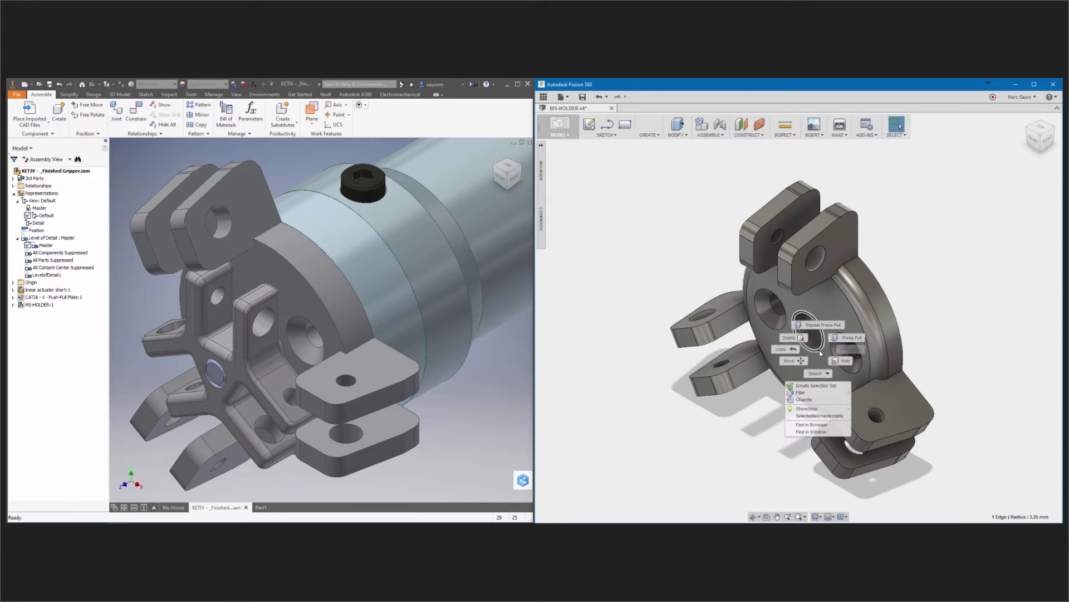
pyautogui.press('Escape')
pyautogui.press('f')
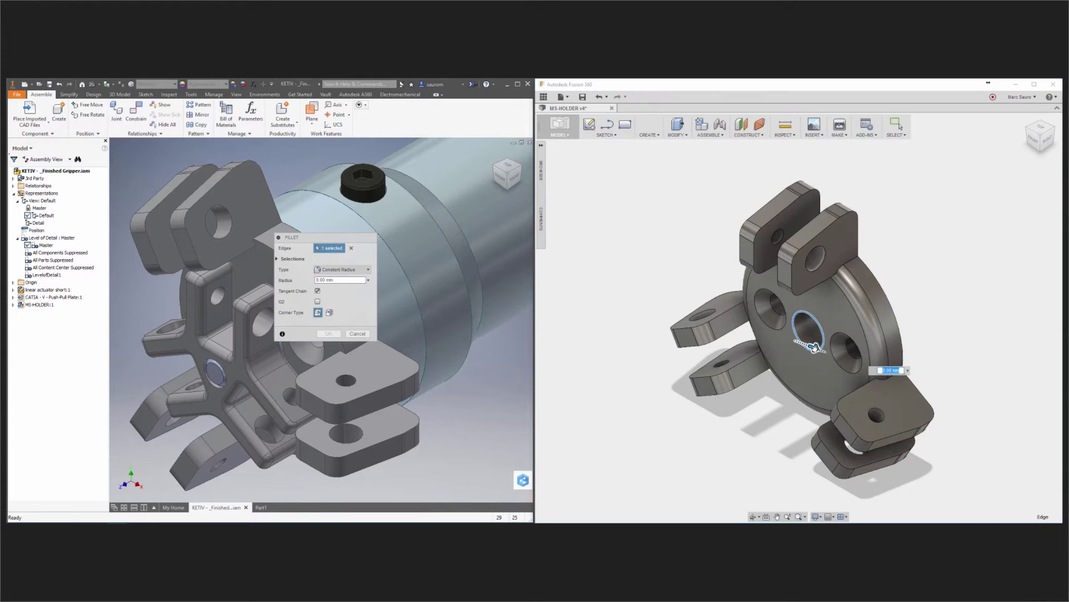
pyautogui.moveTo(816, 350); pyautogui.dragTo(817, 351)
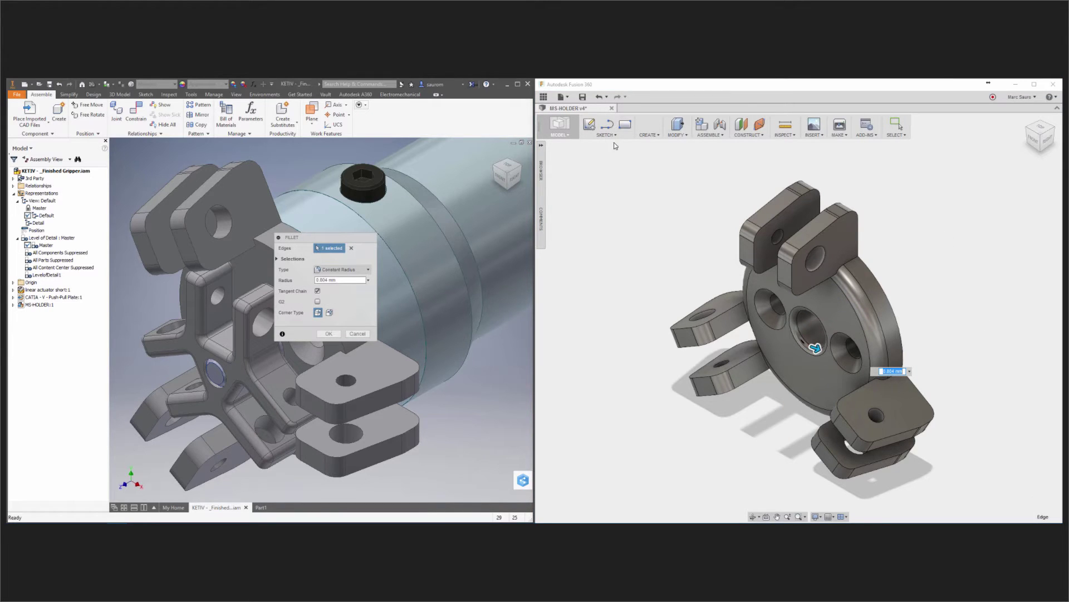
pyautogui.click(329, 333)
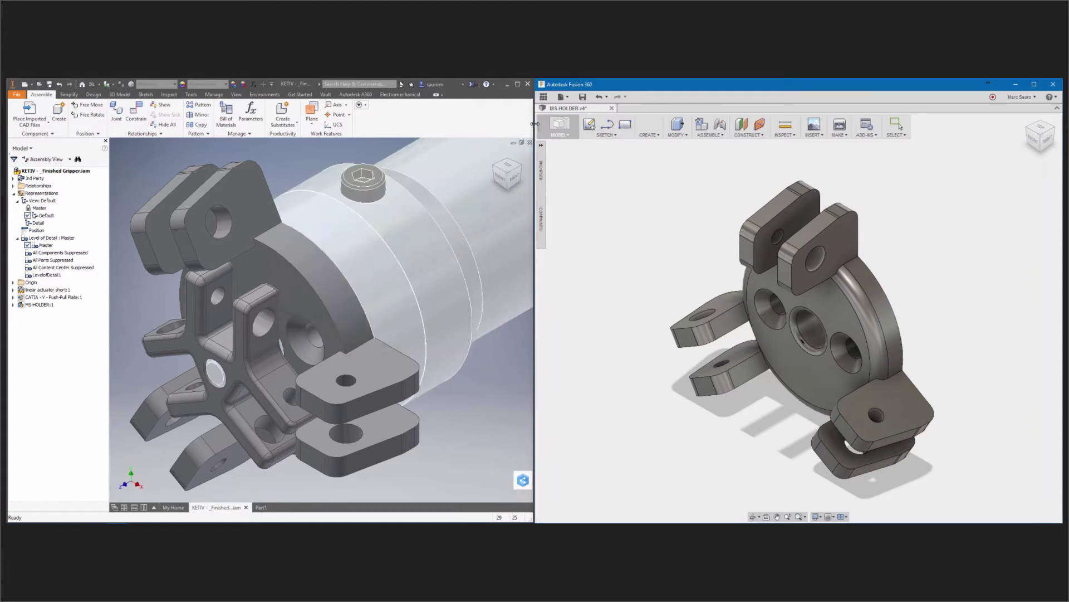
# Save a new version of the holder design and set up its export as a STEP file named MS-HOLDER.
pyautogui.click(583, 98)
pyautogui.click(802, 315)
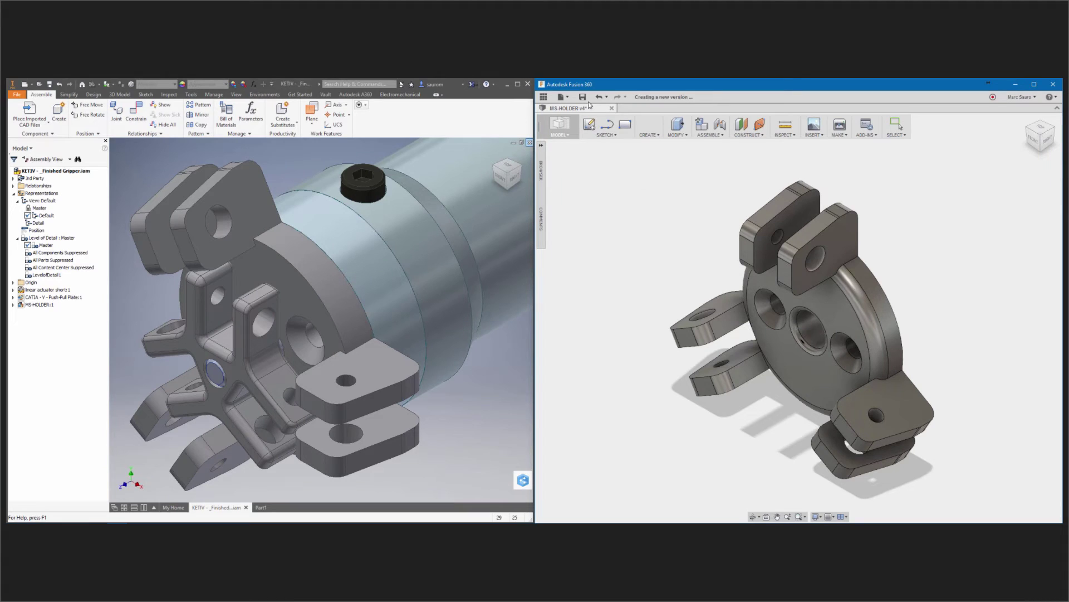
pyautogui.click(569, 96)
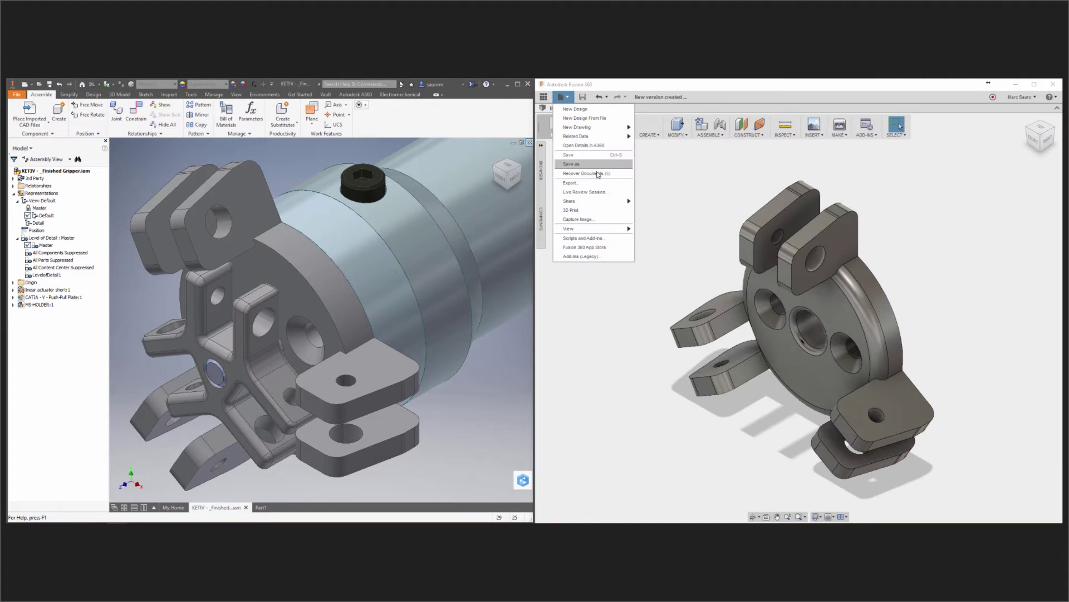
pyautogui.click(599, 183)
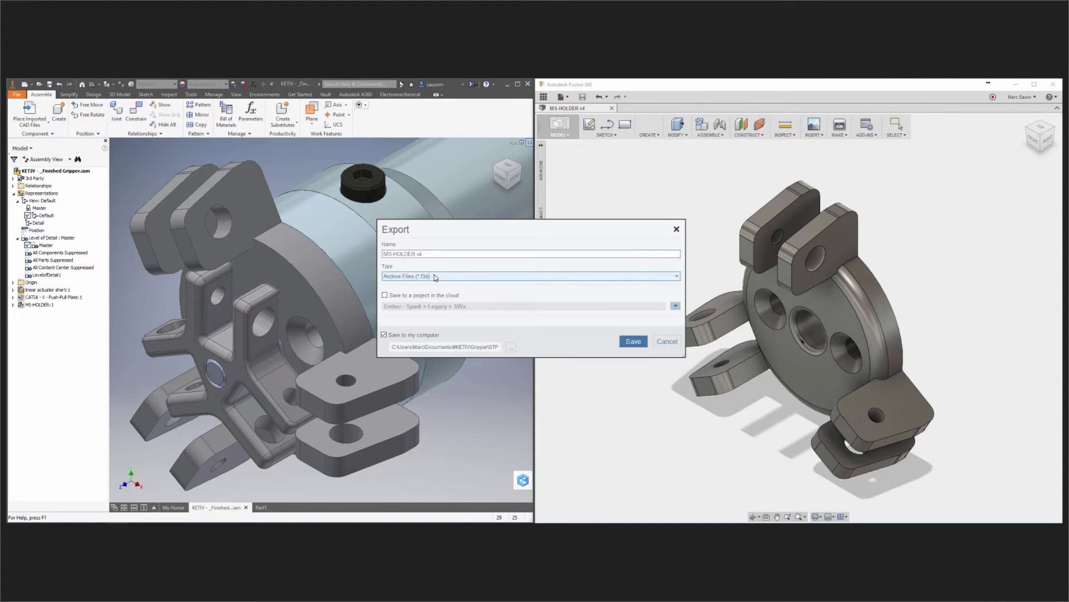
pyautogui.click(435, 276)
pyautogui.click(487, 305)
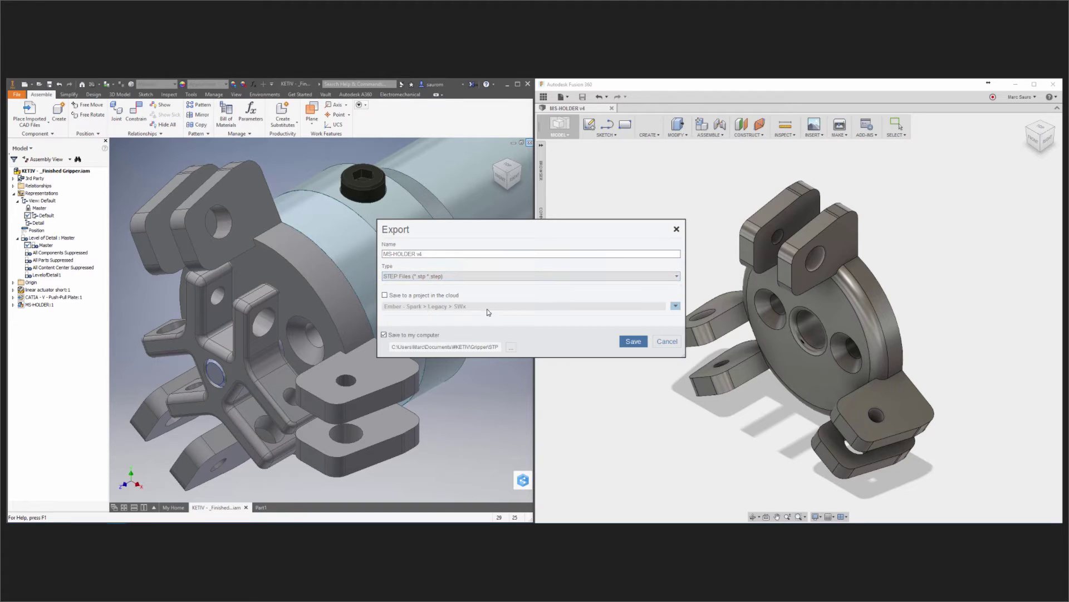
pyautogui.click(444, 255)
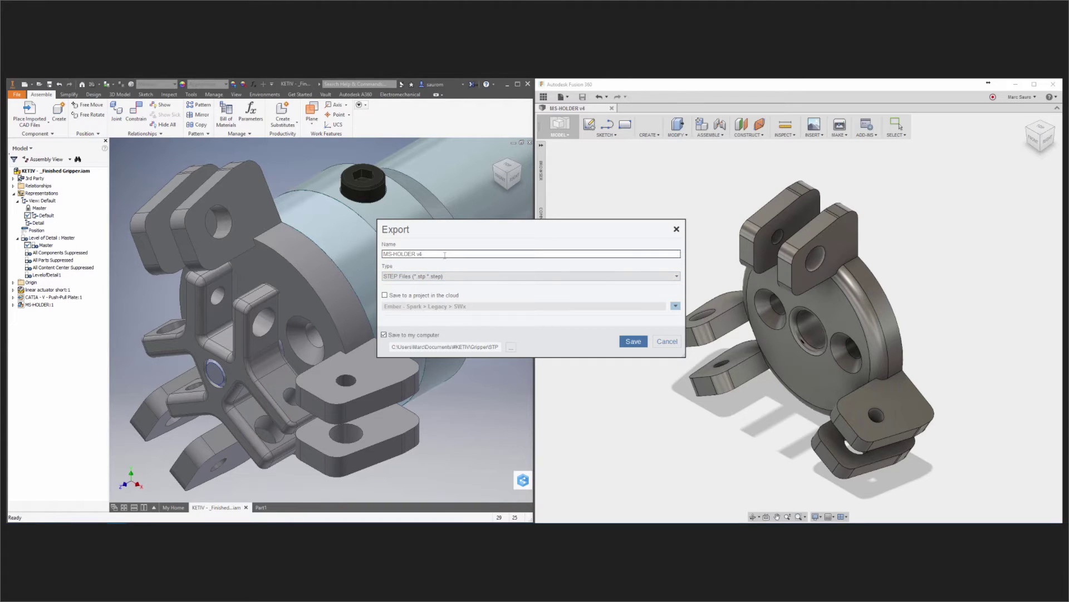
pyautogui.press('BackSpace')
pyautogui.press('BackSpace')
pyautogui.press('BackSpace')
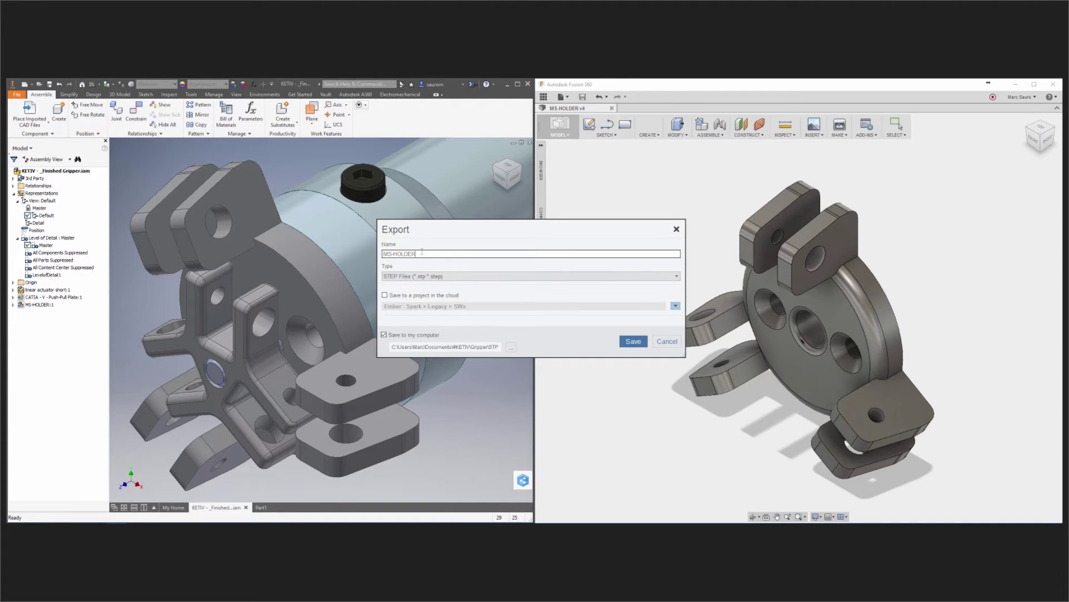
# Export over the existing MS-HOLDER.step file and update the Inventor assembly with the revised holder.
pyautogui.click(634, 341)
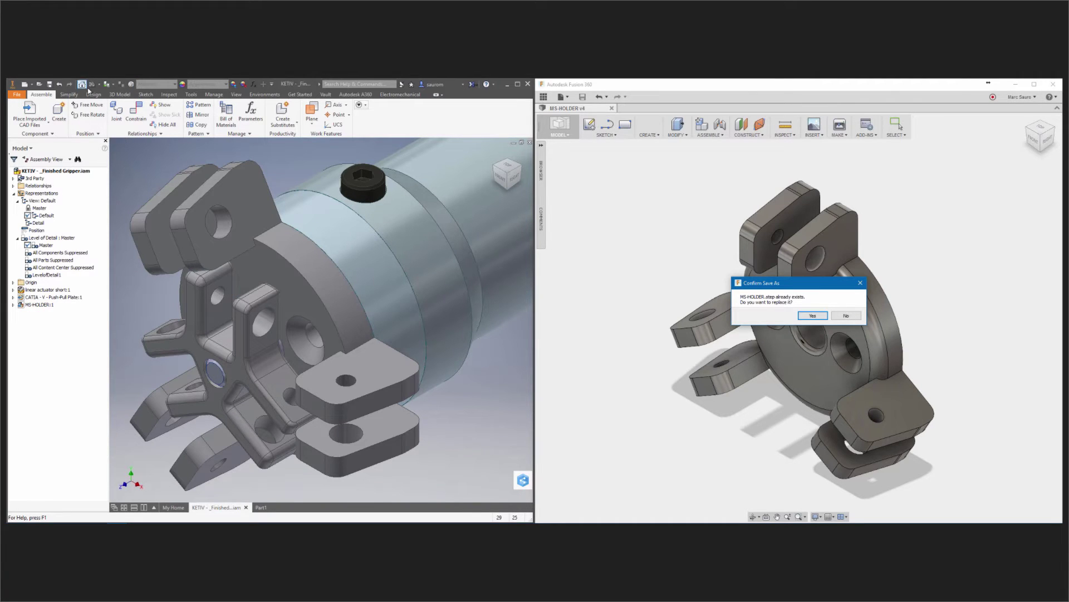
pyautogui.click(117, 114)
pyautogui.click(813, 316)
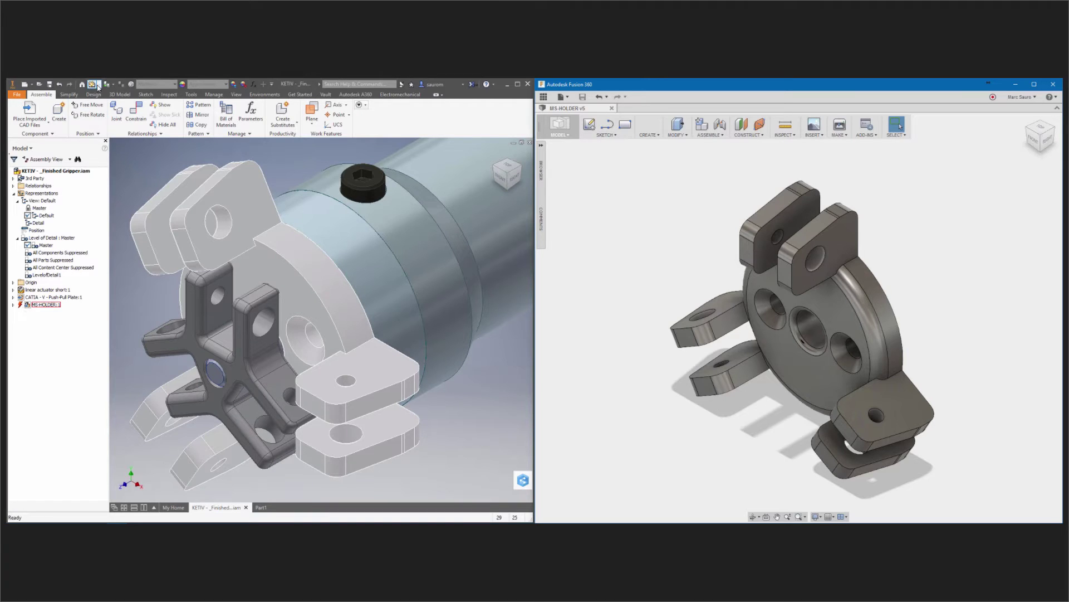
pyautogui.click(93, 84)
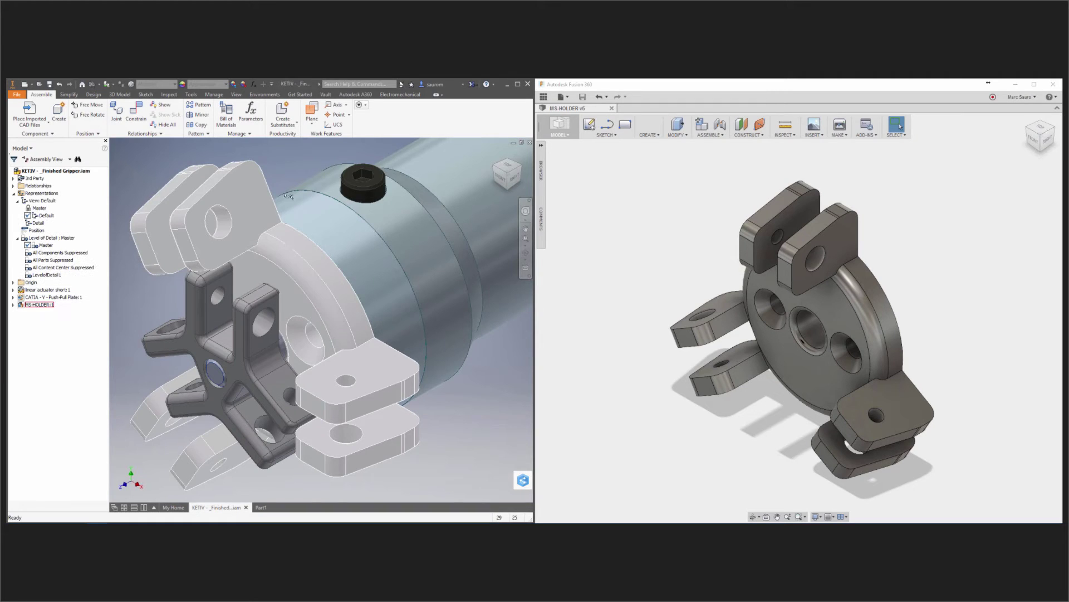
# Clear the component selection, hide the Fusion 360 window and enlarge the Inventor window to fill the screen.
pyautogui.click(442, 408)
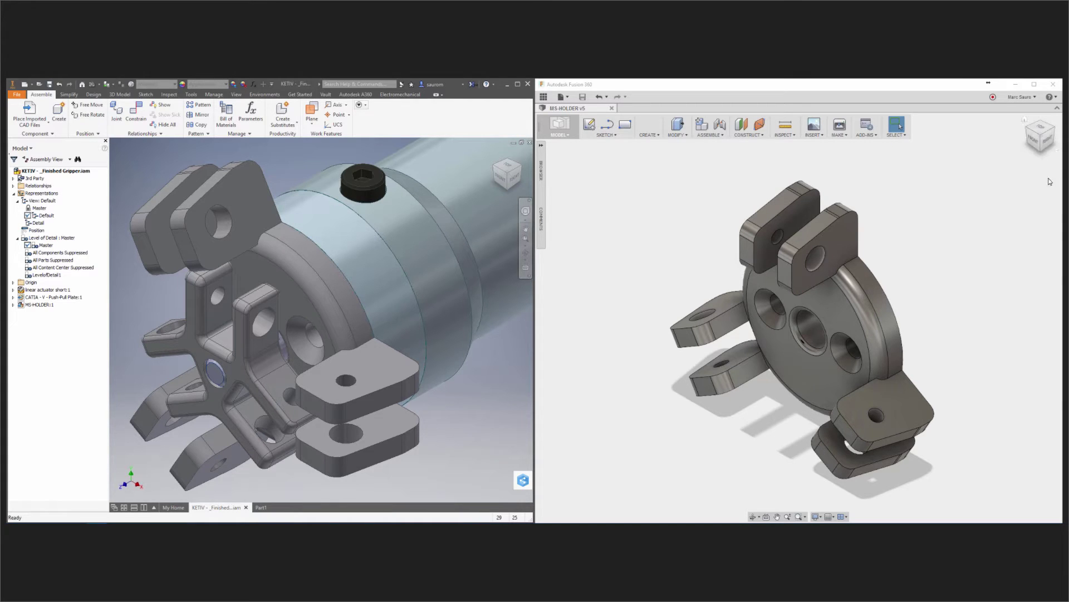
pyautogui.click(1035, 84)
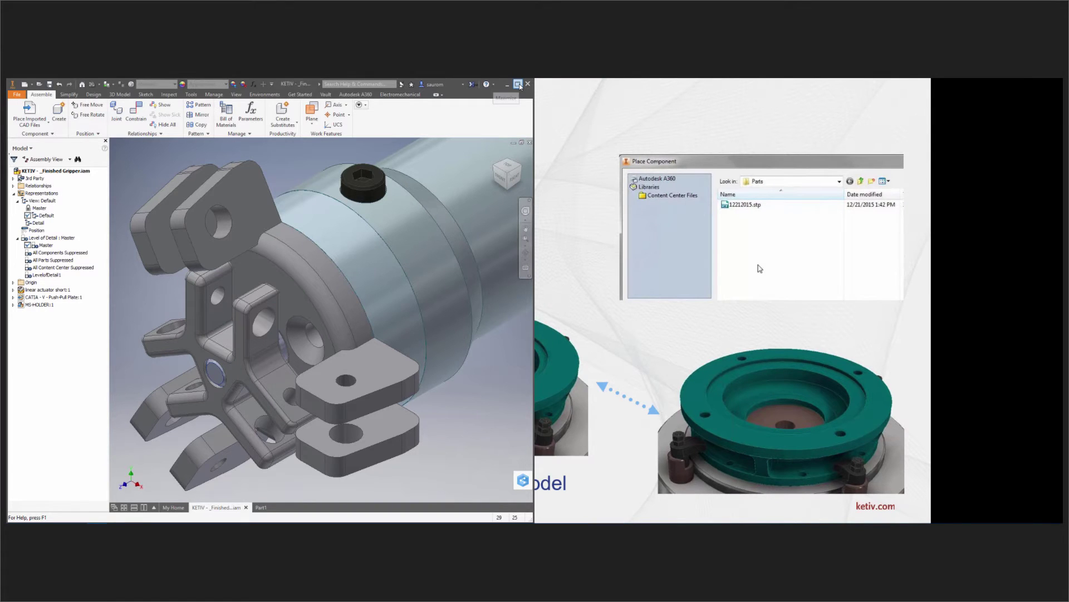
pyautogui.click(519, 84)
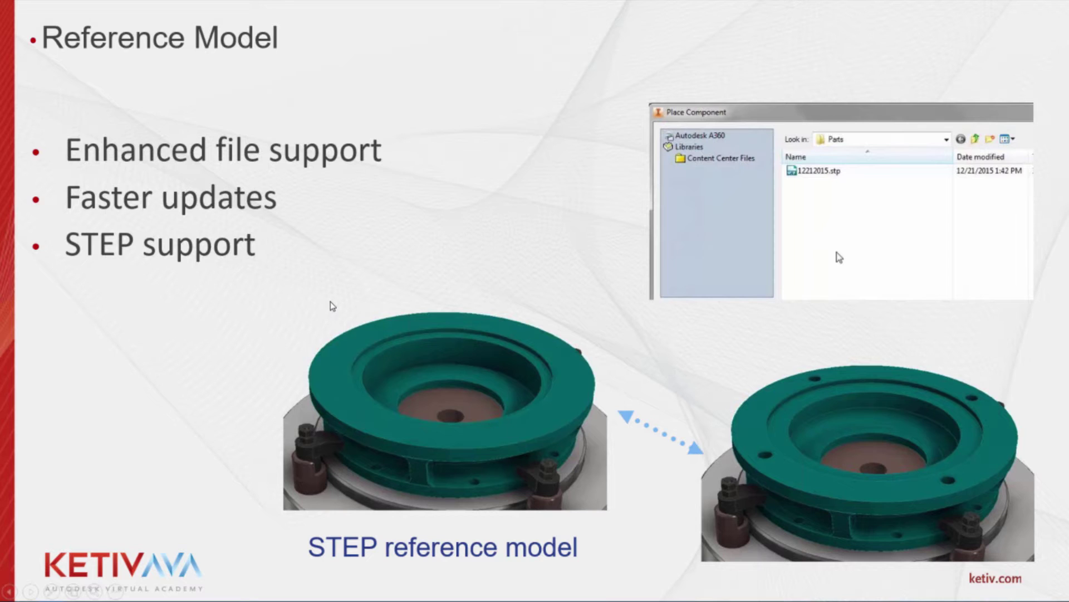
pyautogui.click(453, 313)
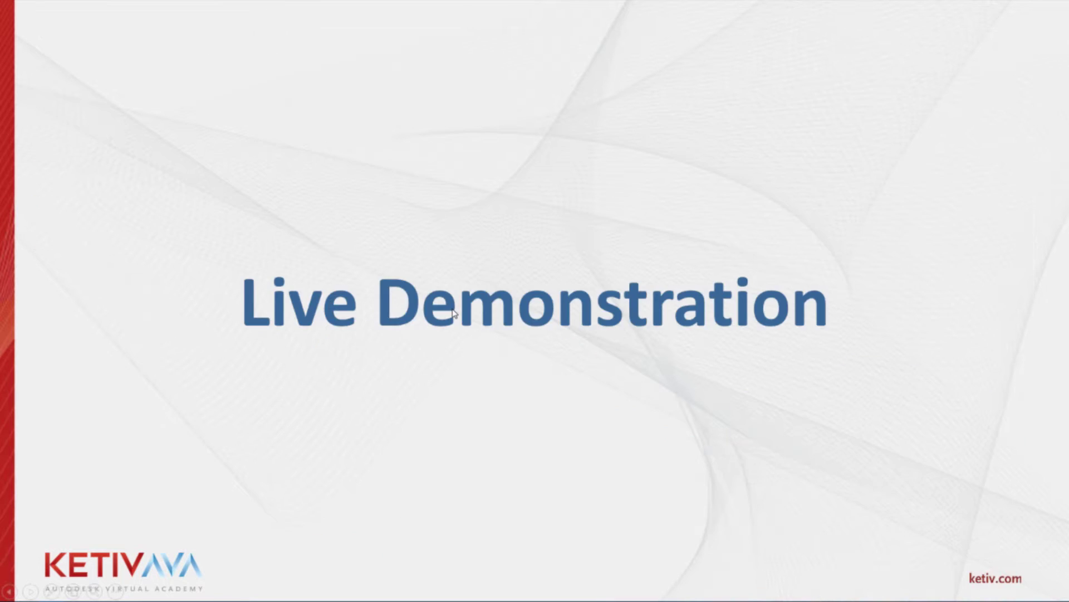
pyautogui.click(452, 309)
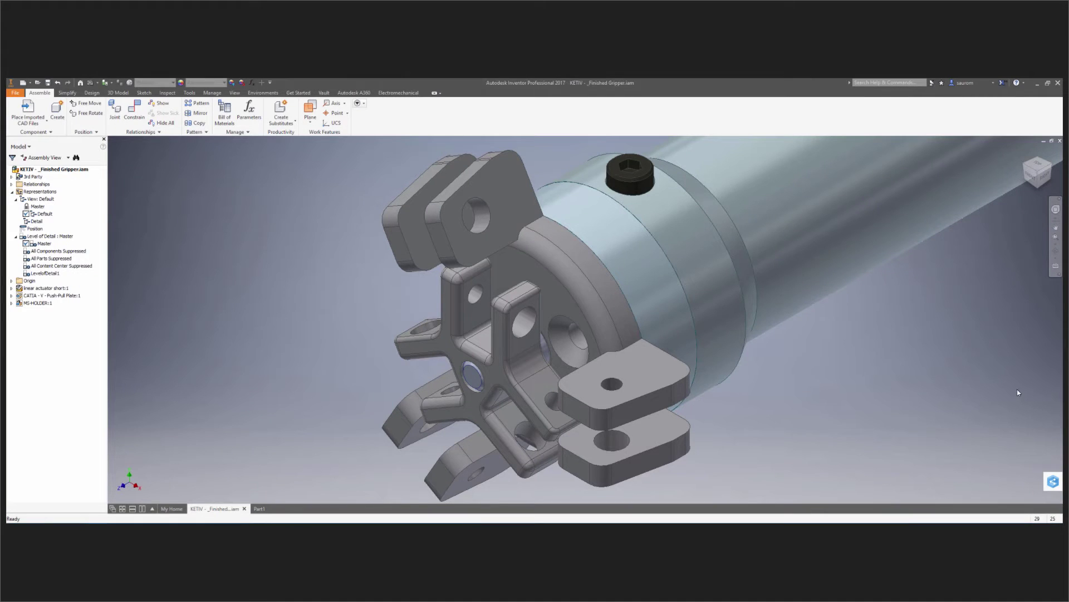
# Import the DWG file M-CH-0050-A, Throttle Cable Mount Assembly (ACM) into Part1 as an underlay on the XY plane at the origin point.
pyautogui.click(266, 508)
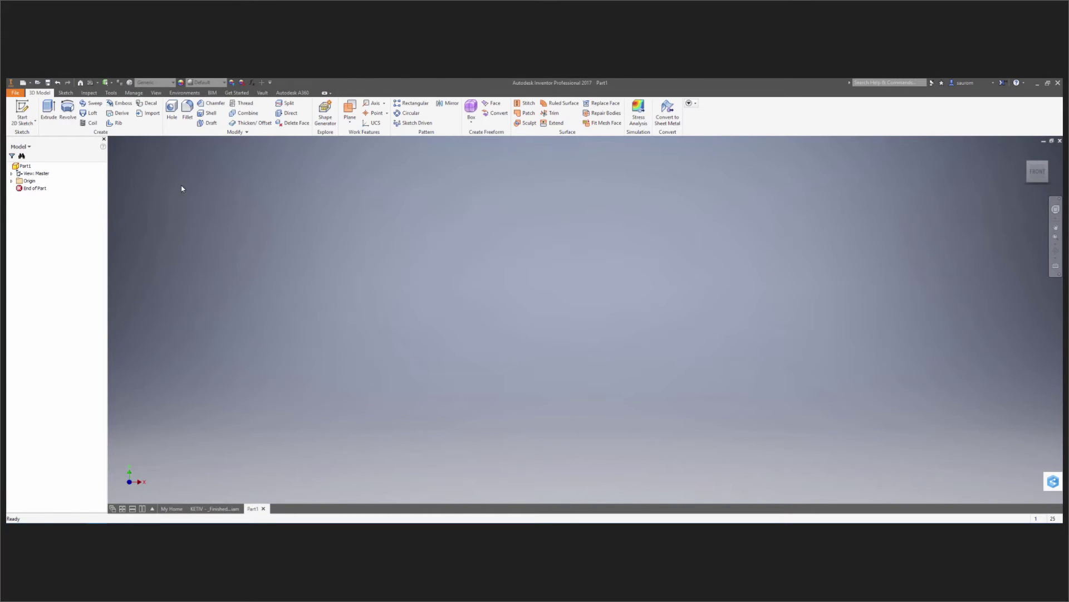
pyautogui.click(151, 113)
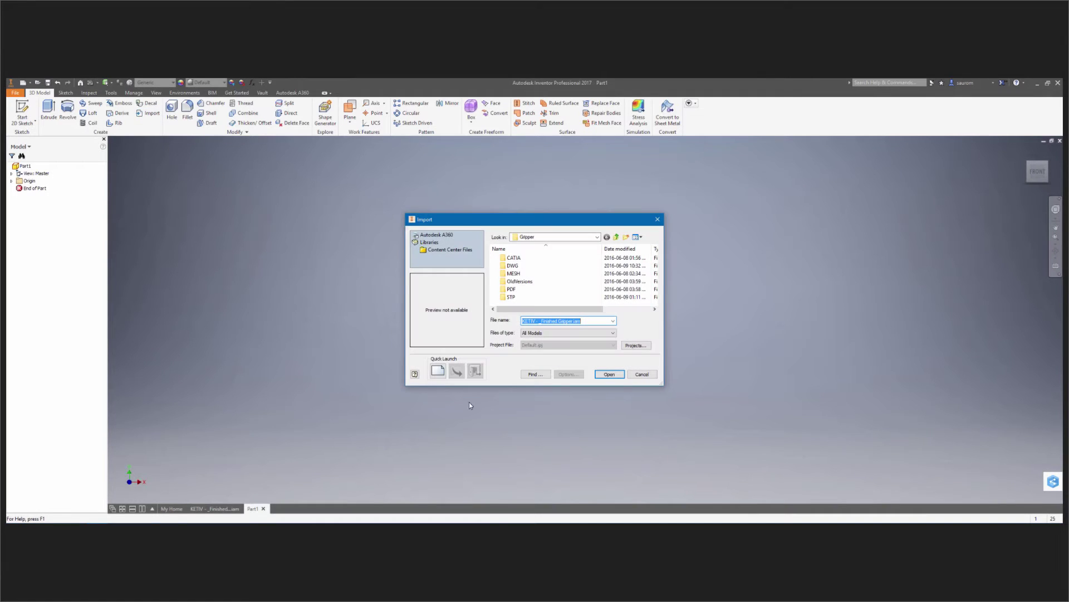
pyautogui.doubleClick(537, 266)
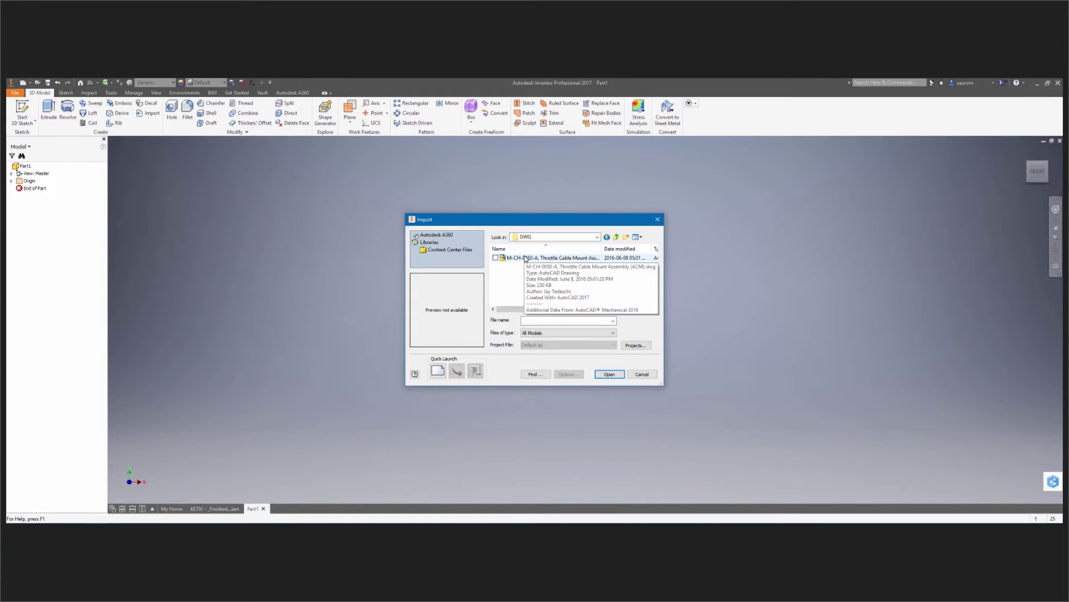
pyautogui.click(525, 259)
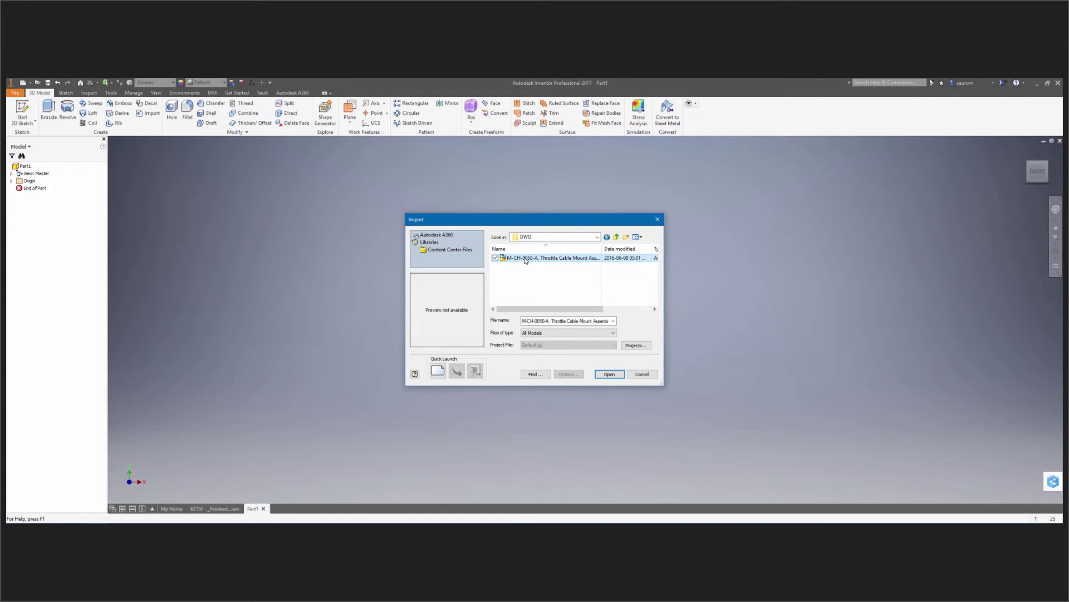
pyautogui.doubleClick(525, 258)
pyautogui.click(543, 199)
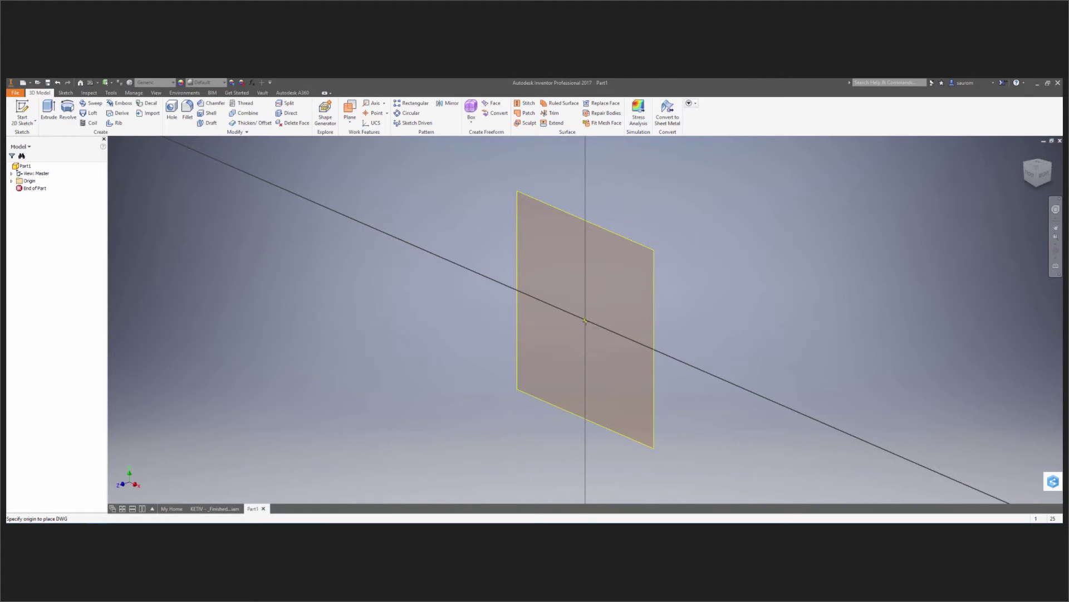
pyautogui.click(585, 320)
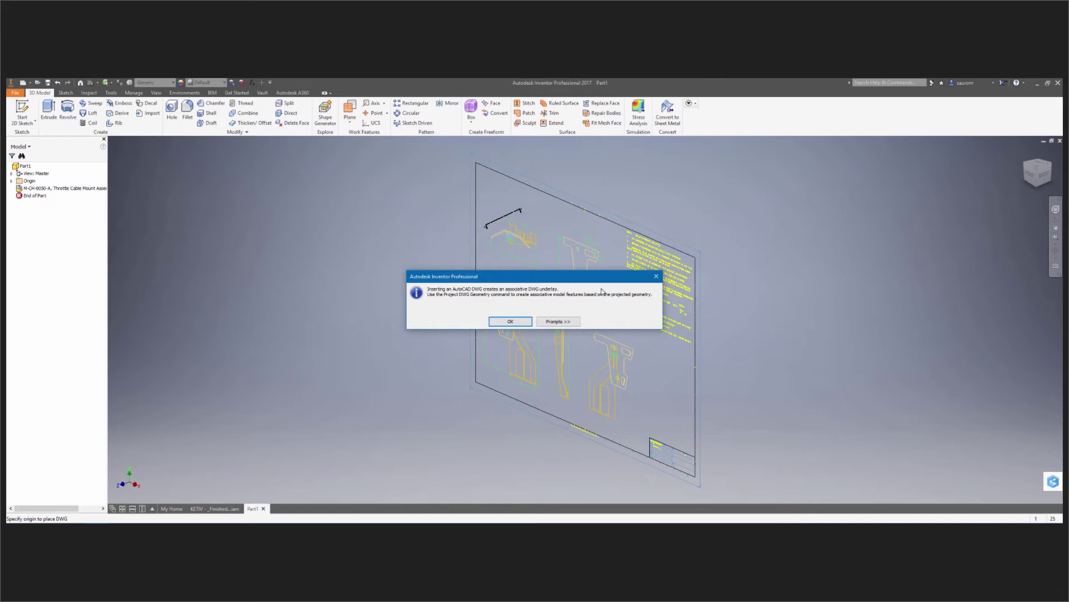
pyautogui.click(529, 324)
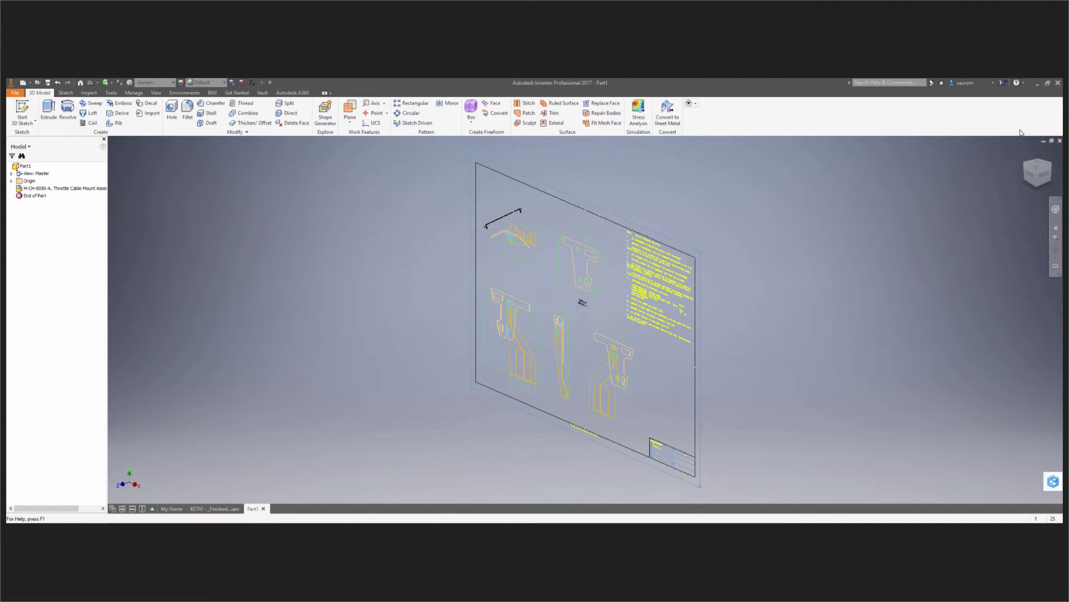
# Turn off the M-CH-0052-A WELDMENT layer of the drawing underlay and invert all layer visibility to isolate that layer.
pyautogui.click(1031, 177)
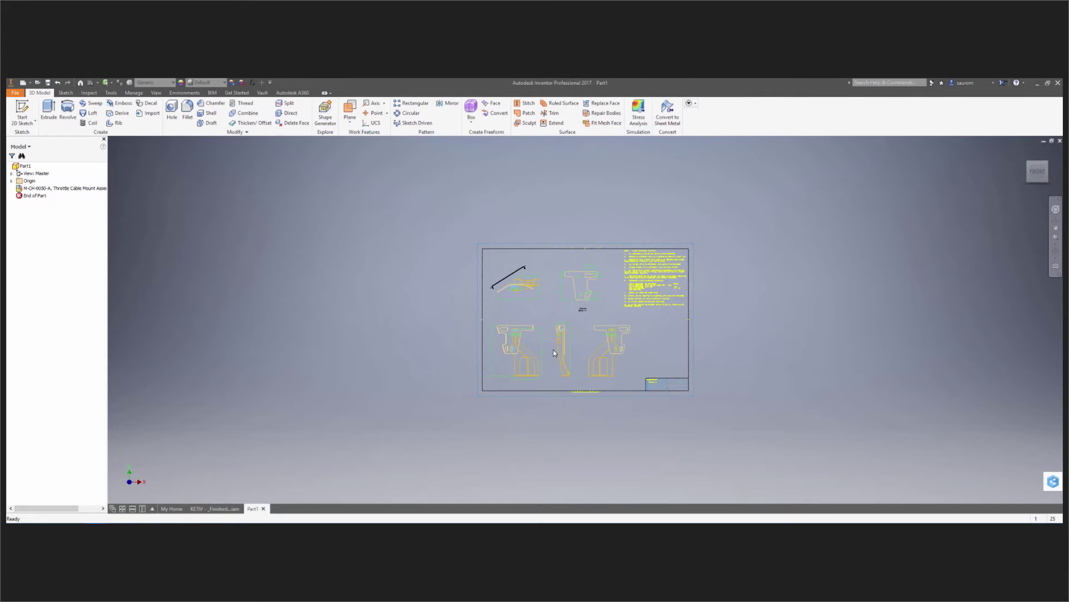
pyautogui.scroll(6, 553, 349)
pyautogui.scroll(-2, 559, 346)
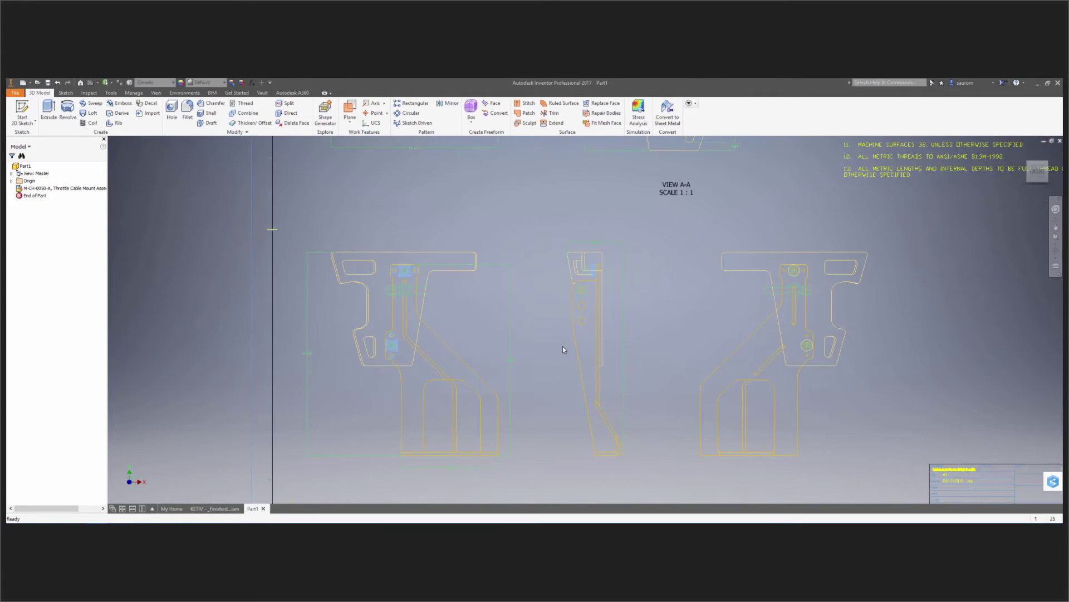
pyautogui.scroll(-4, 563, 346)
pyautogui.moveTo(738, 393); pyautogui.dragTo(677, 425, button='middle')
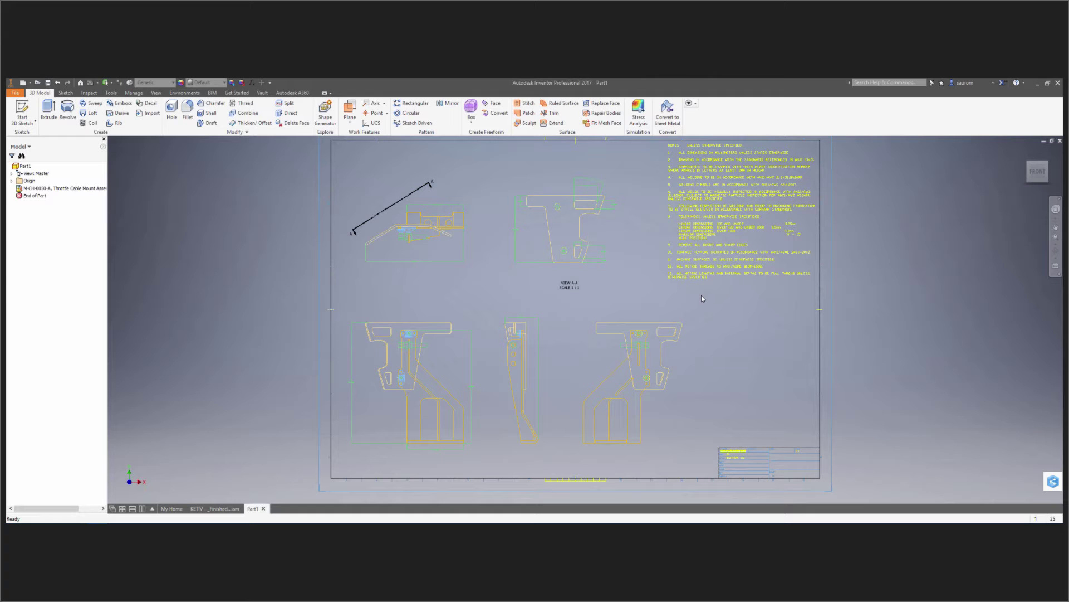
pyautogui.rightClick(48, 190)
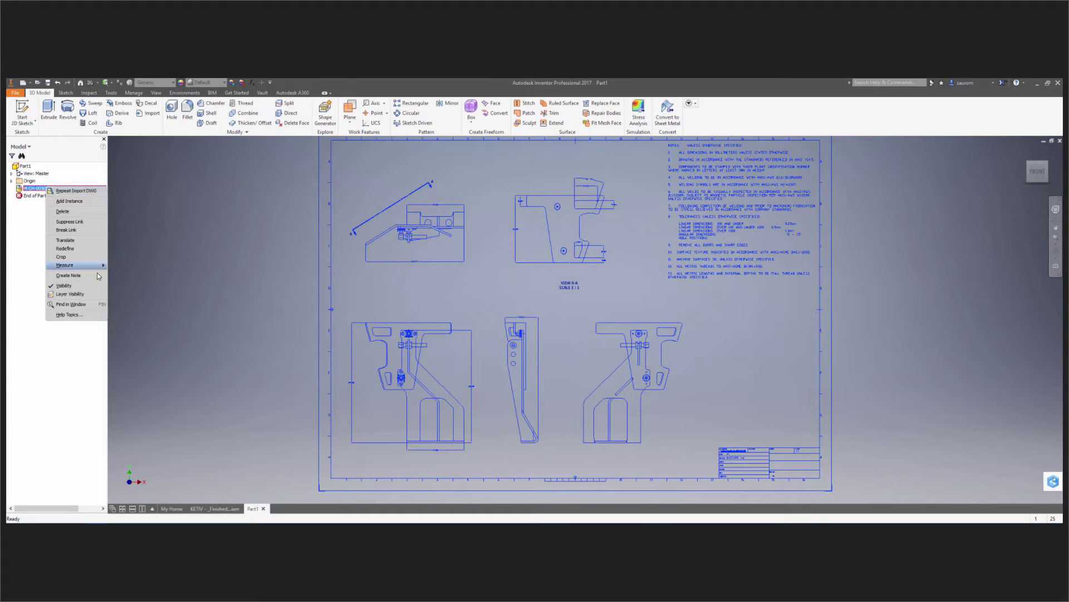
pyautogui.click(70, 293)
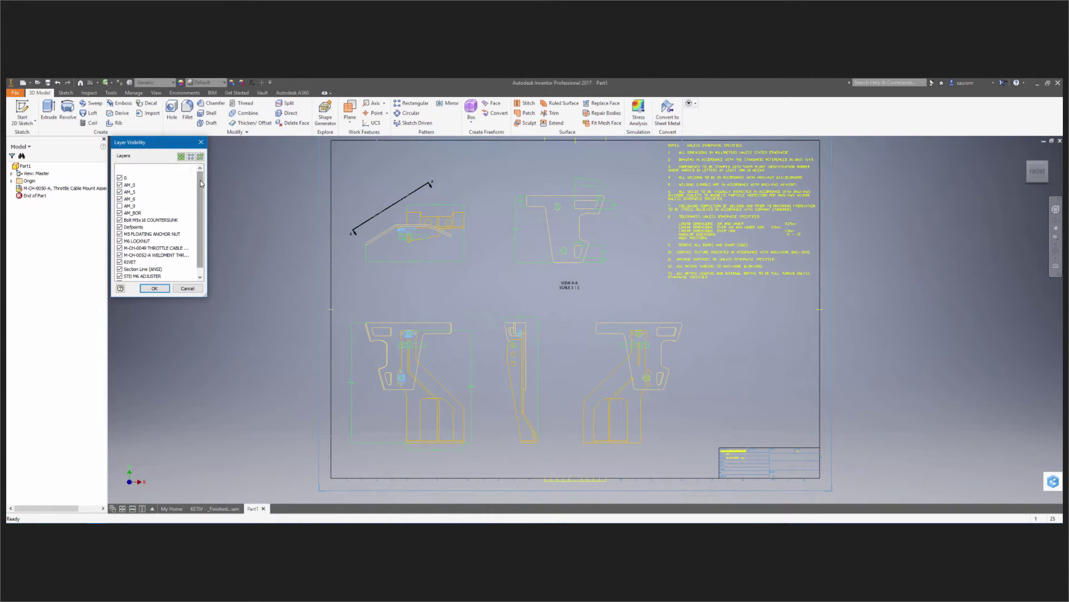
pyautogui.moveTo(200, 183); pyautogui.dragTo(196, 195)
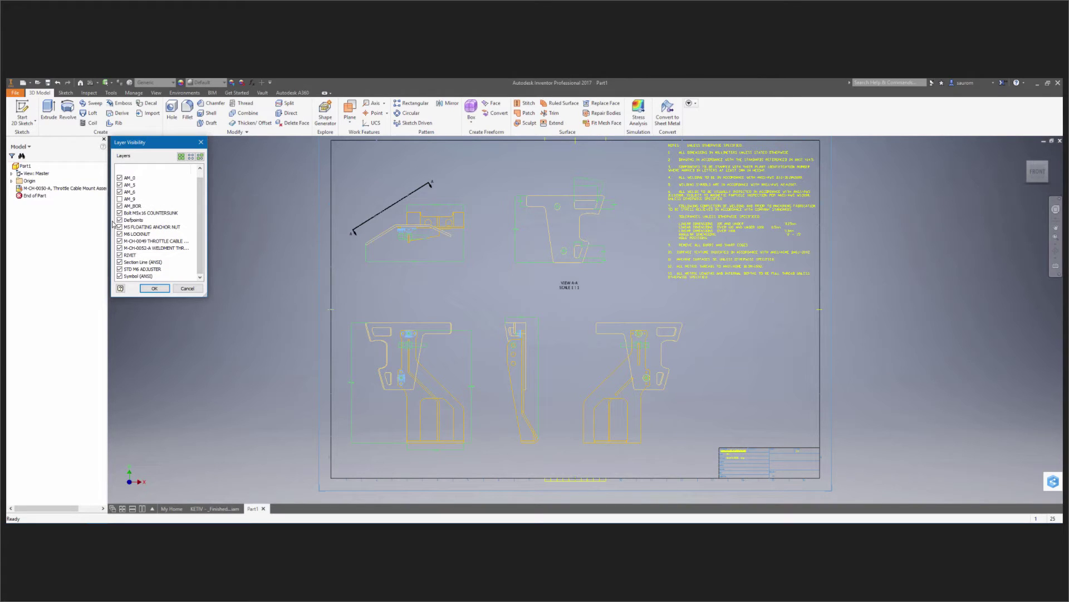
pyautogui.click(159, 248)
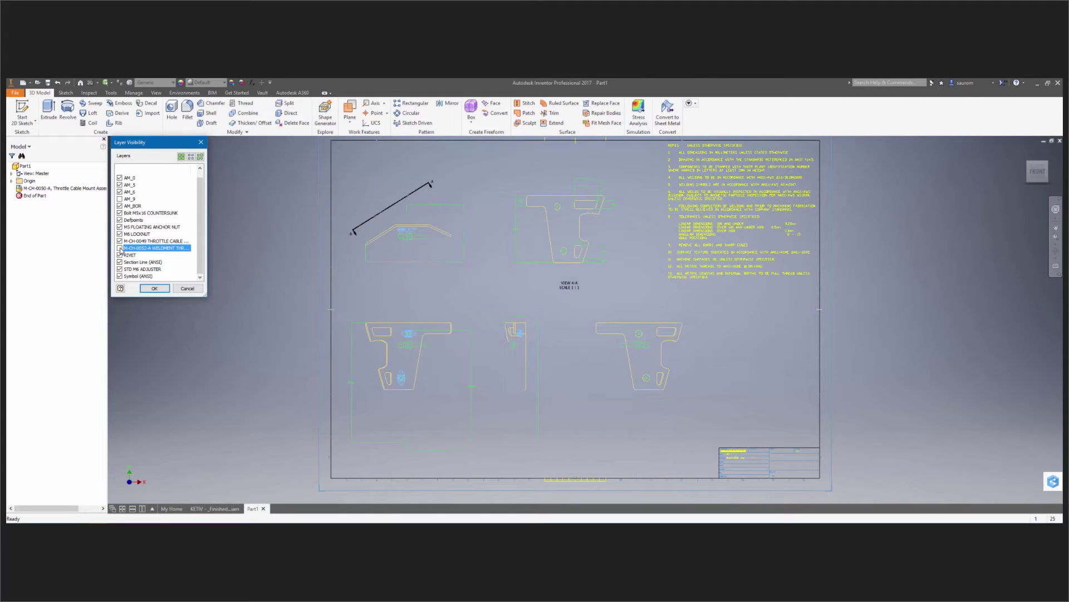
pyautogui.click(120, 248)
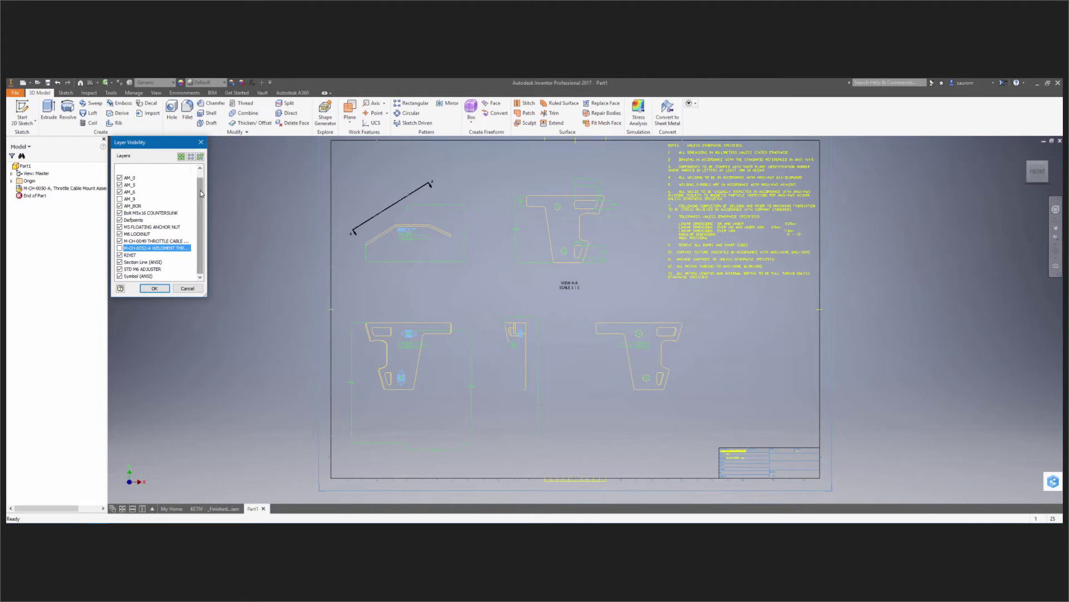
pyautogui.click(200, 156)
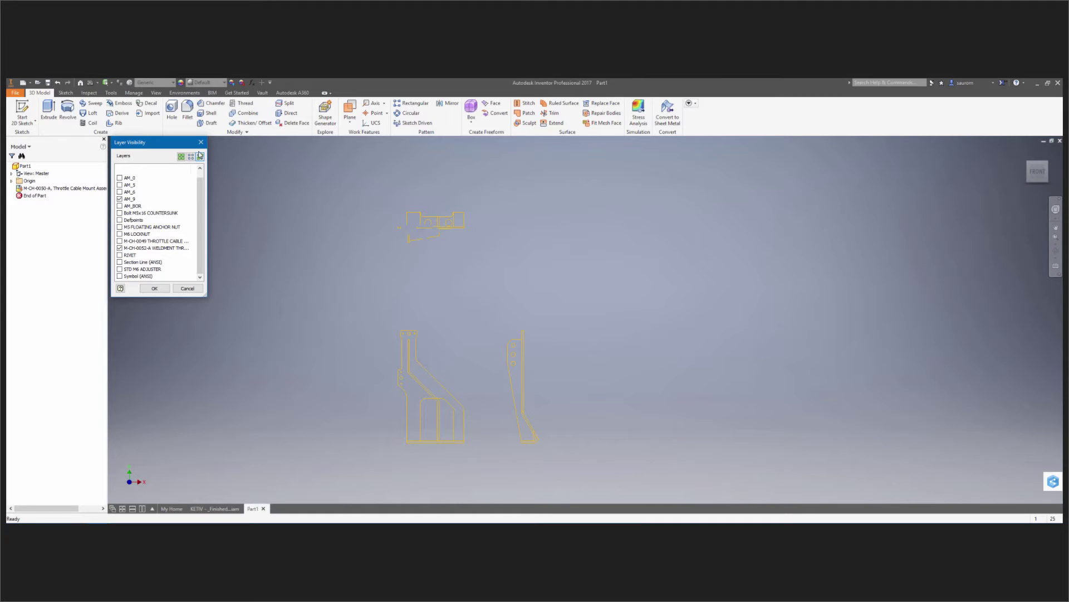
pyautogui.click(162, 288)
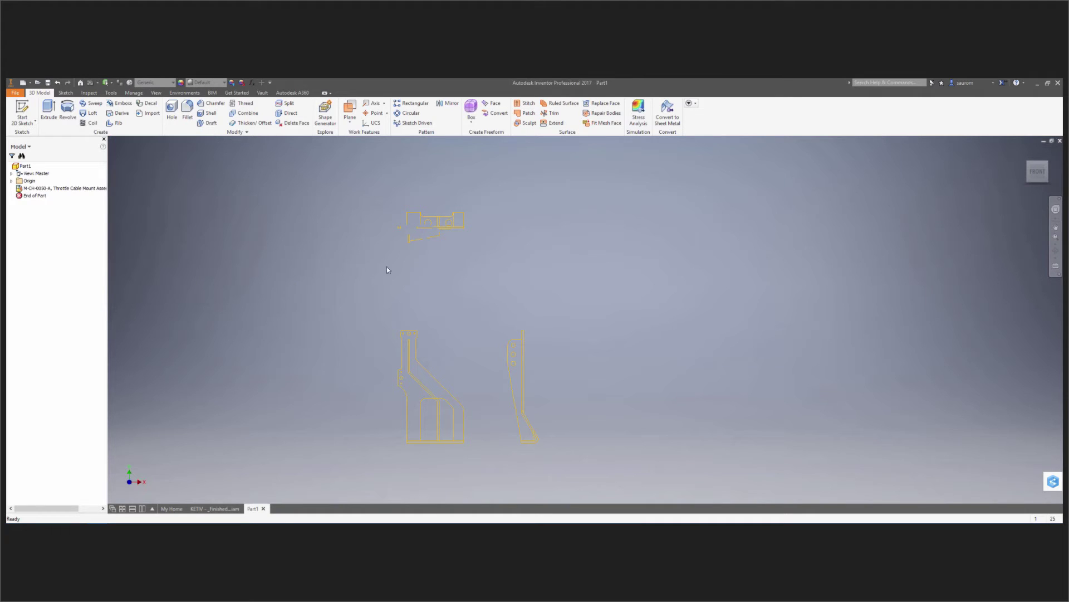
# Using Translate on the drawing underlay, relocate the triad from the part's center point to the lower-right corner of the bracket's front view.
pyautogui.scroll(4, 414, 292)
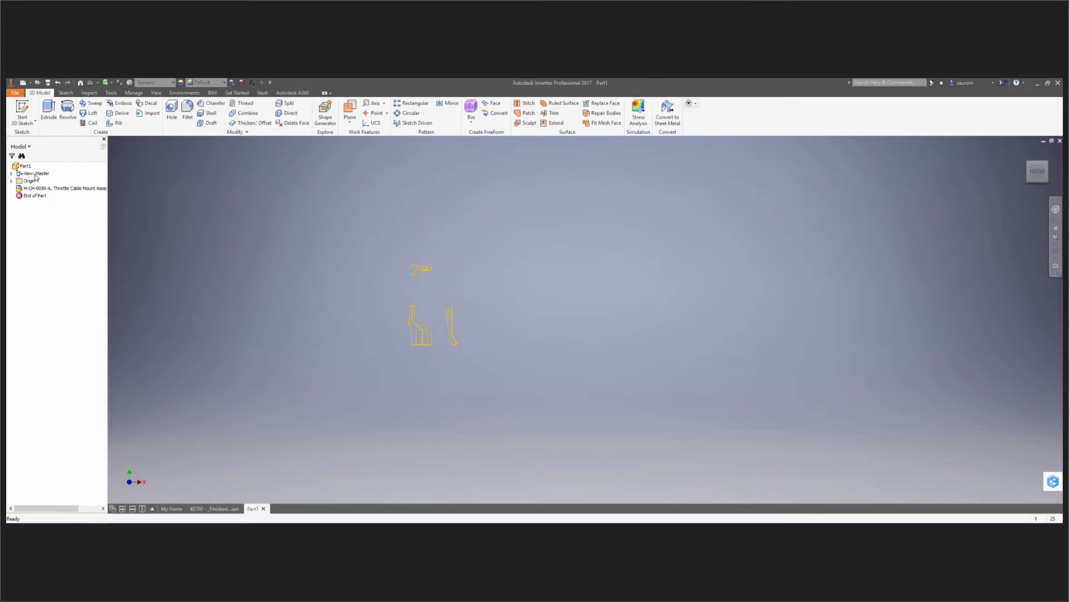
pyautogui.click(11, 181)
pyautogui.click(40, 233)
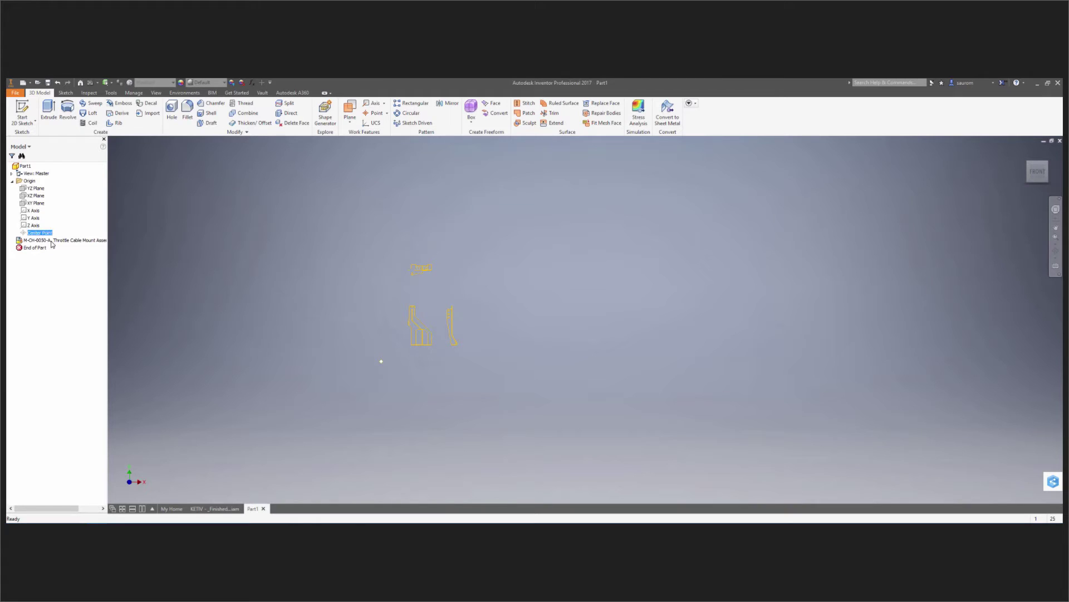
pyautogui.rightClick(37, 241)
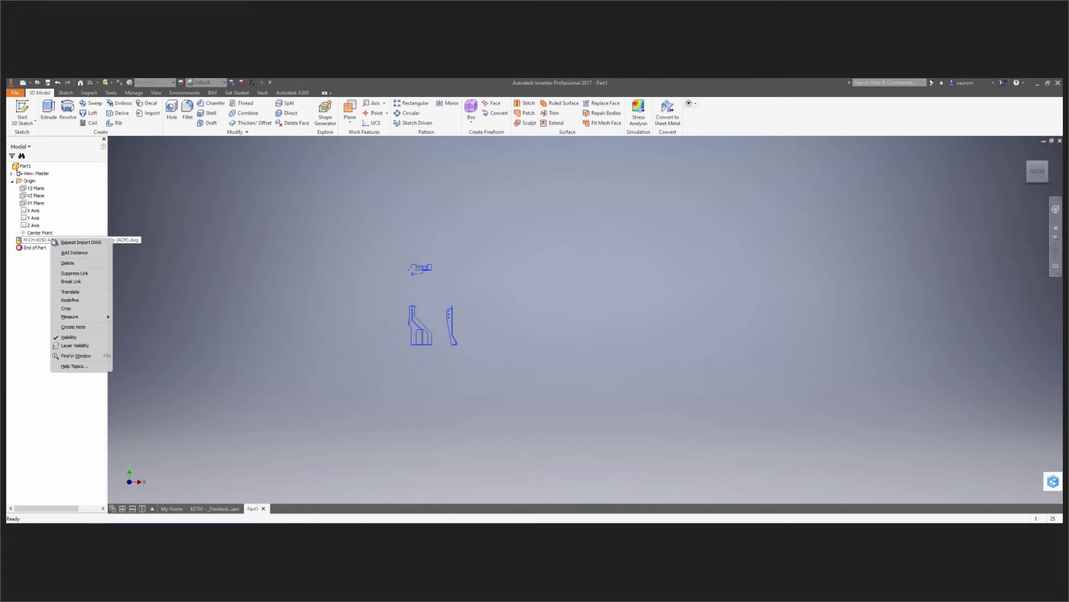
pyautogui.click(81, 293)
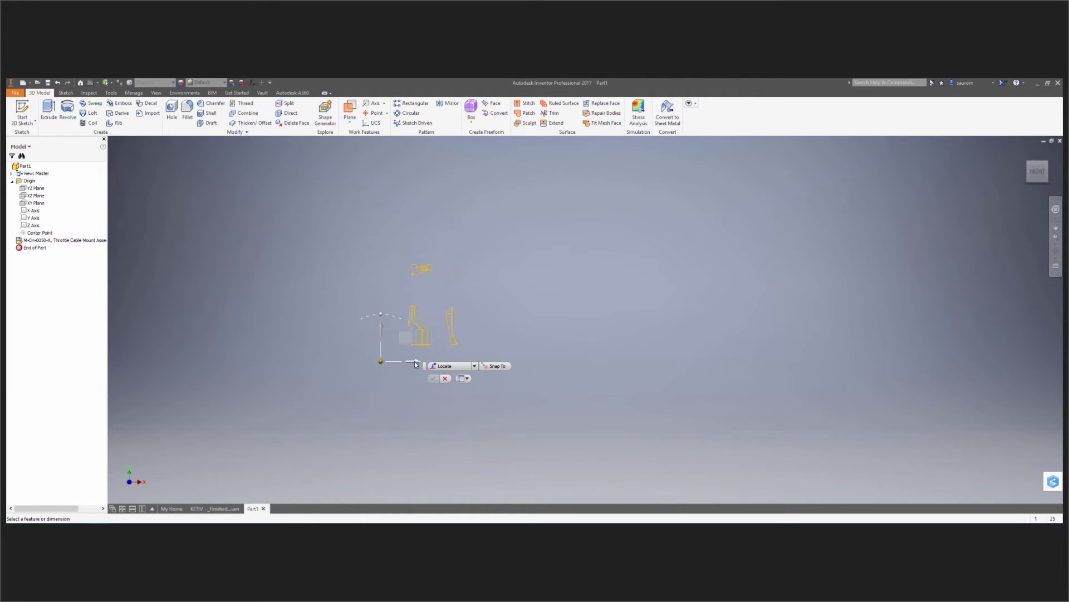
pyautogui.click(381, 362)
pyautogui.scroll(6, 413, 357)
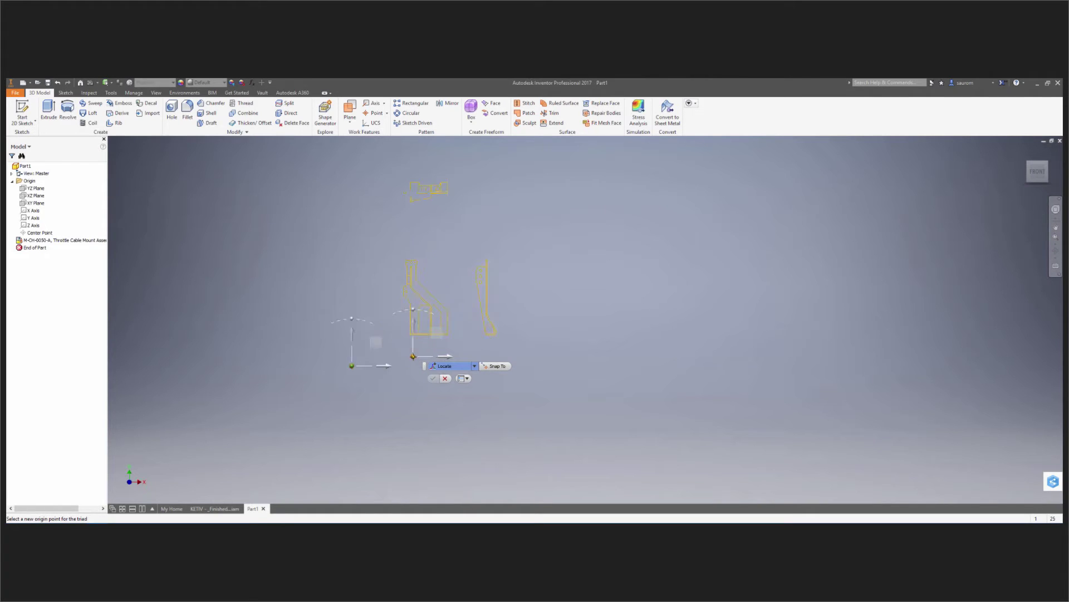
pyautogui.scroll(-2, 536, 277)
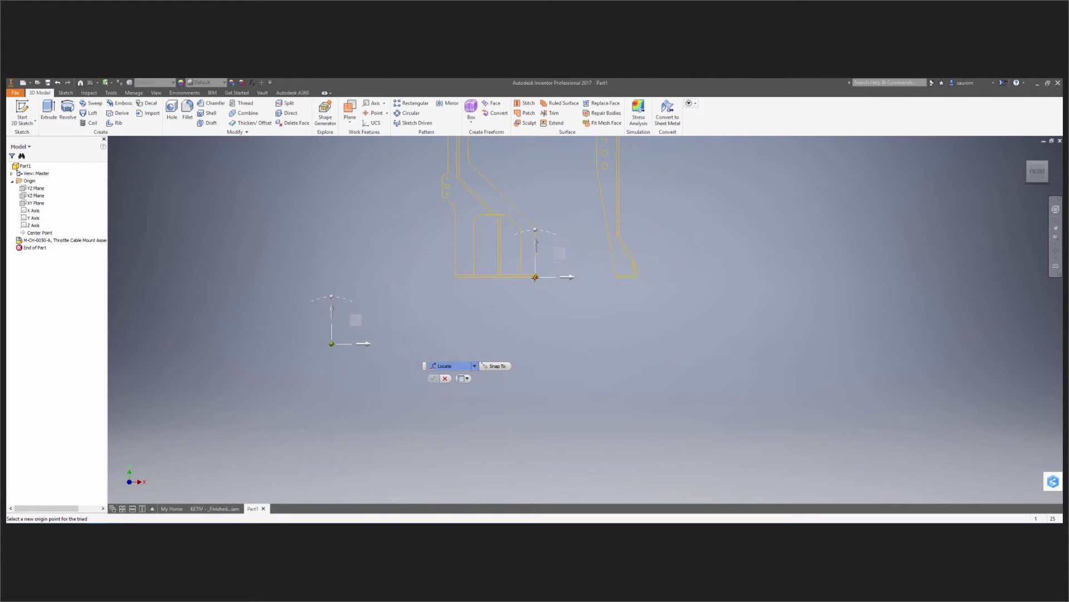
pyautogui.scroll(4, 535, 277)
pyautogui.click(537, 275)
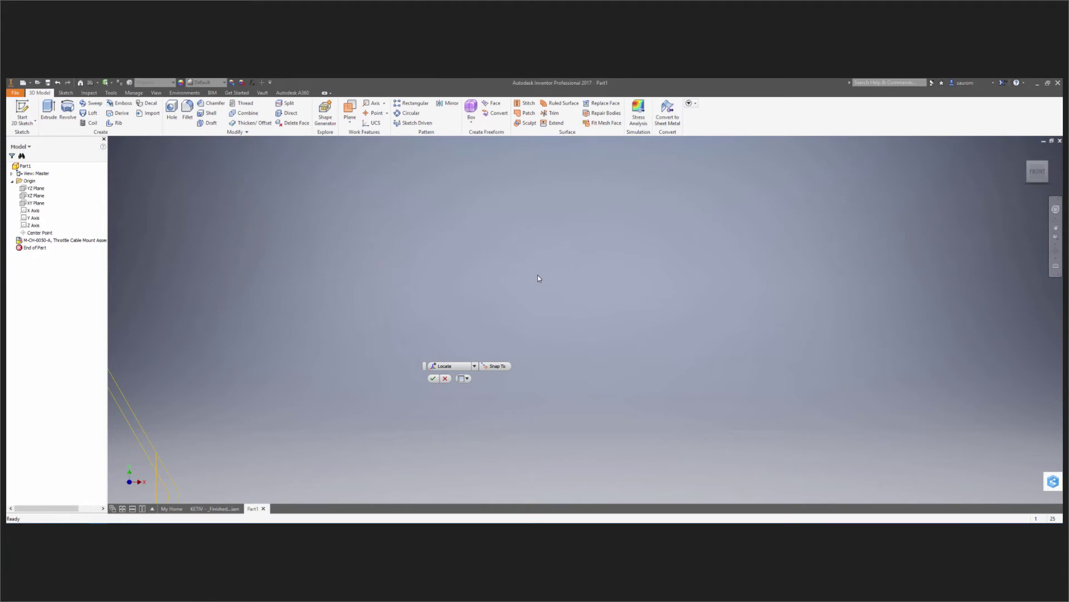
pyautogui.scroll(-3, 489, 301)
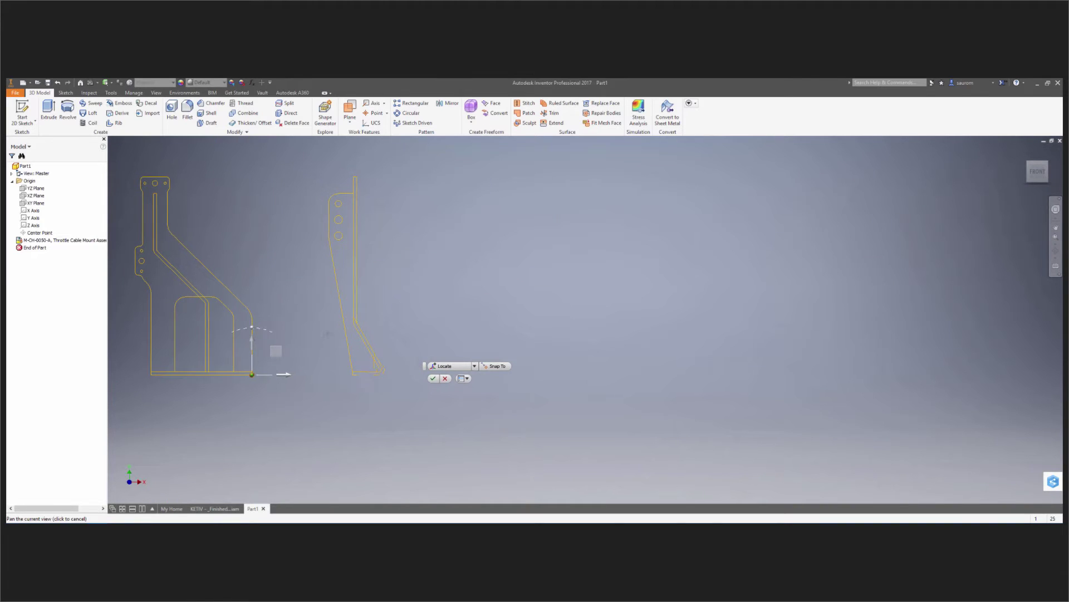
pyautogui.scroll(-3, 477, 330)
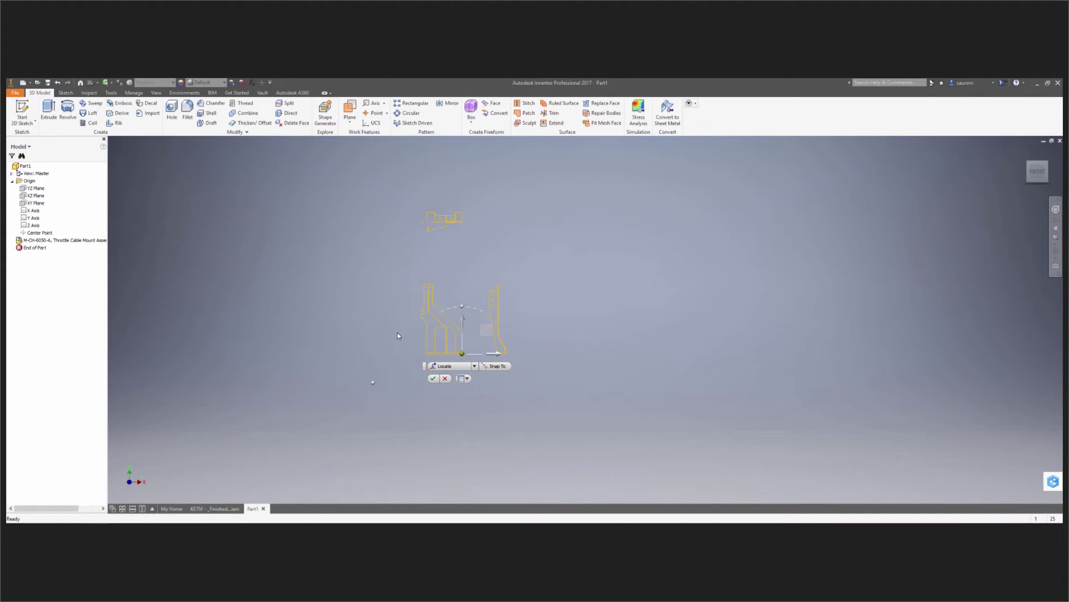
pyautogui.moveTo(396, 332); pyautogui.dragTo(345, 328, button='middle')
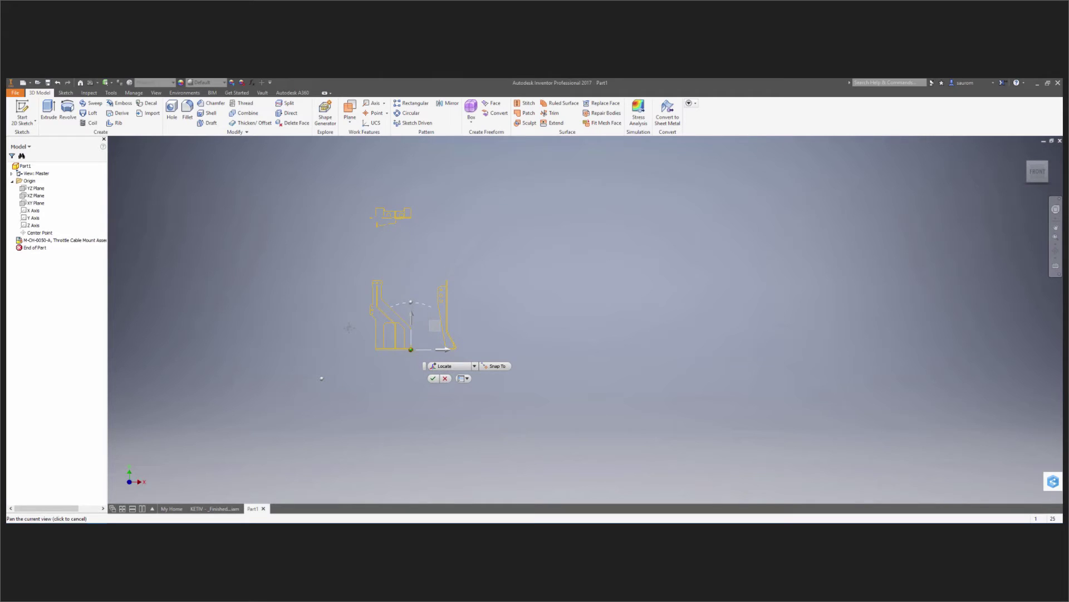
pyautogui.click(437, 379)
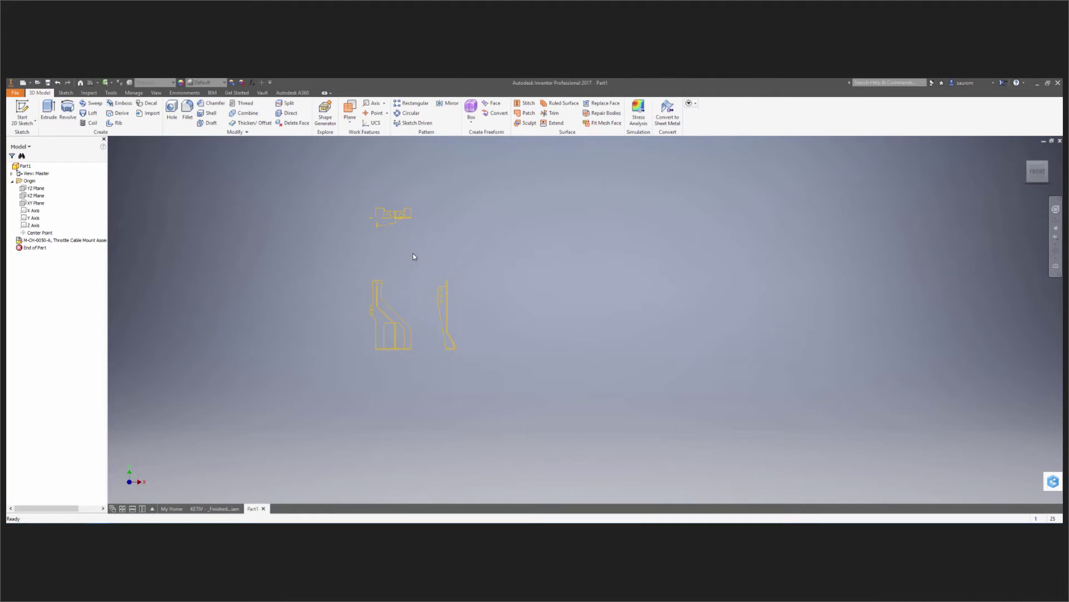
pyautogui.scroll(5, 421, 281)
pyautogui.scroll(-5, 398, 303)
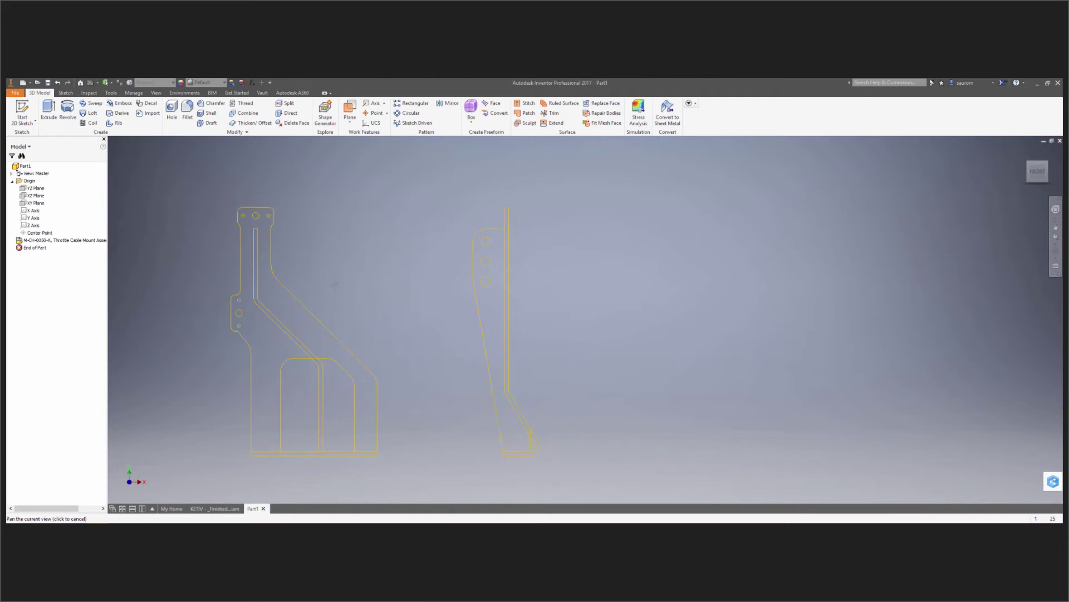
pyautogui.moveTo(427, 290); pyautogui.dragTo(385, 263, button='middle')
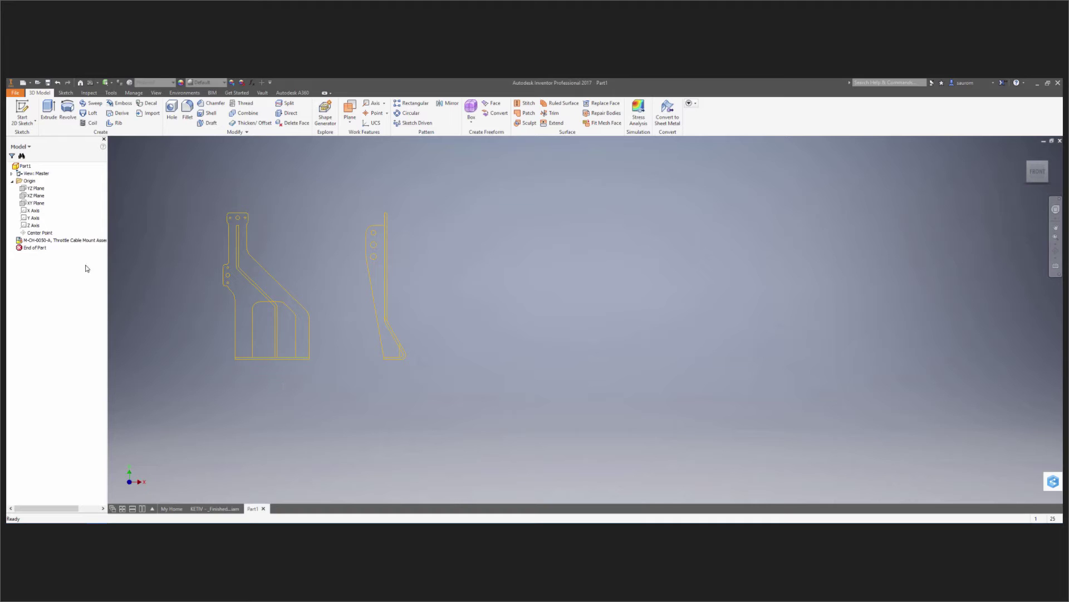
# Crop the drawing underlay so that only the bracket's front view is kept.
pyautogui.rightClick(63, 241)
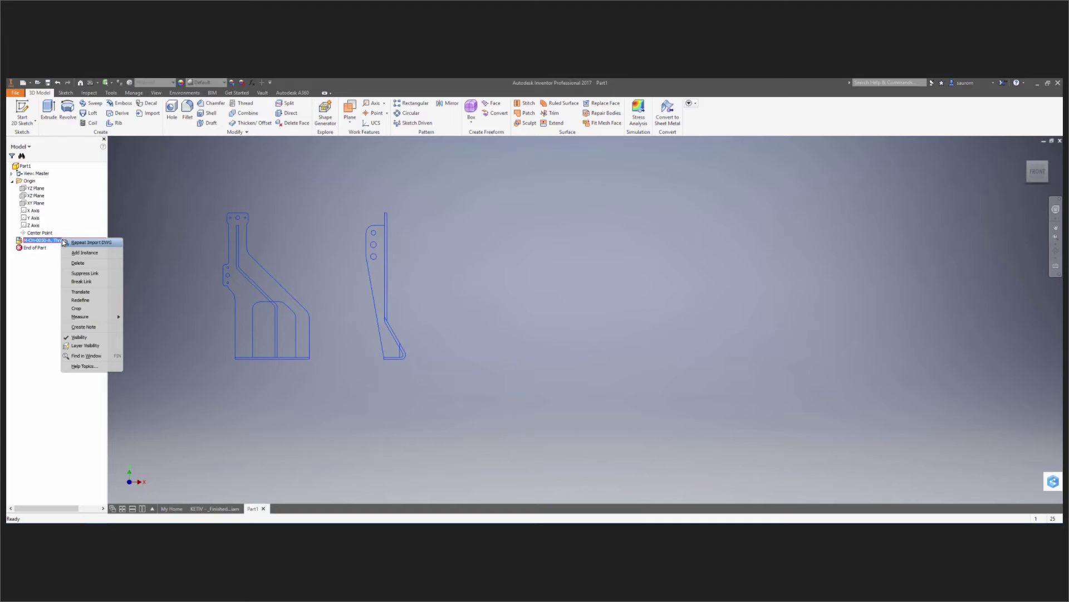
pyautogui.click(100, 308)
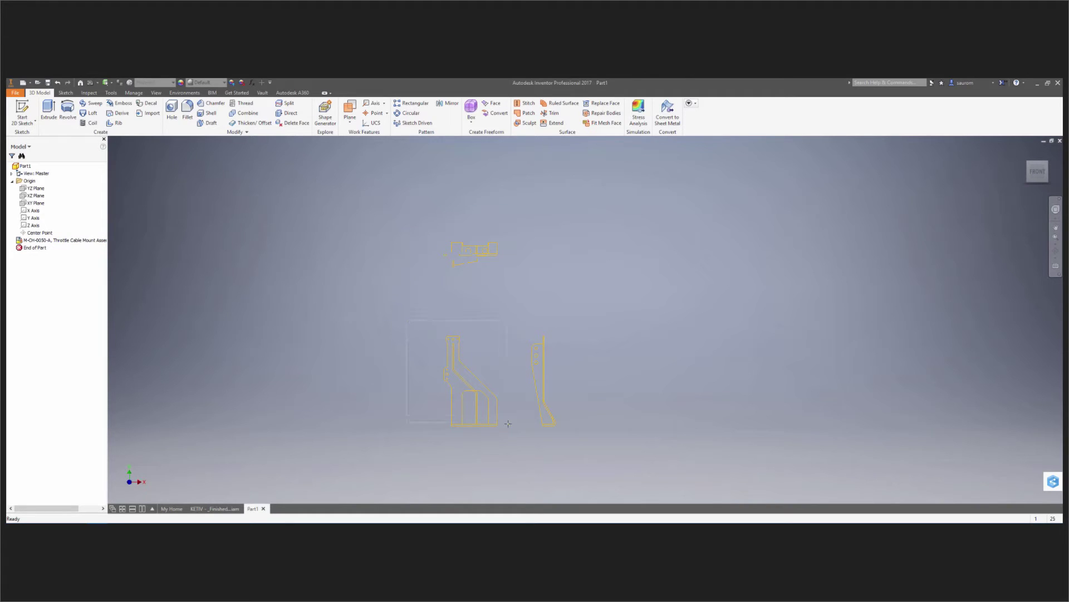
pyautogui.moveTo(508, 424); pyautogui.dragTo(513, 437)
pyautogui.click(554, 436)
pyautogui.scroll(-3, 258, 260)
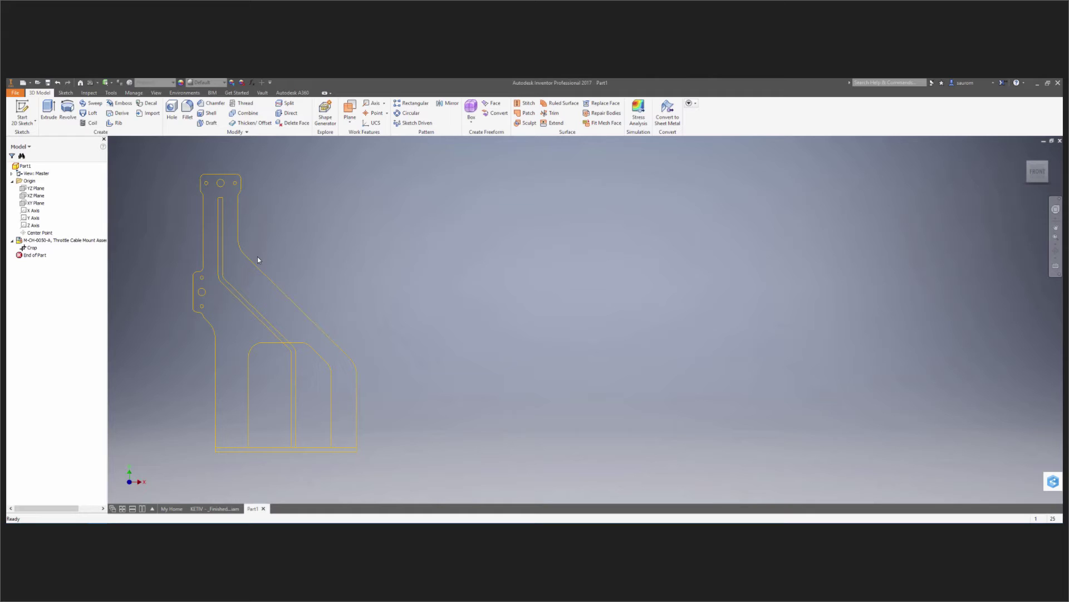
# Add a second instance of the DWG underlay on the YZ plane, with its origin at the part's center point.
pyautogui.rightClick(64, 241)
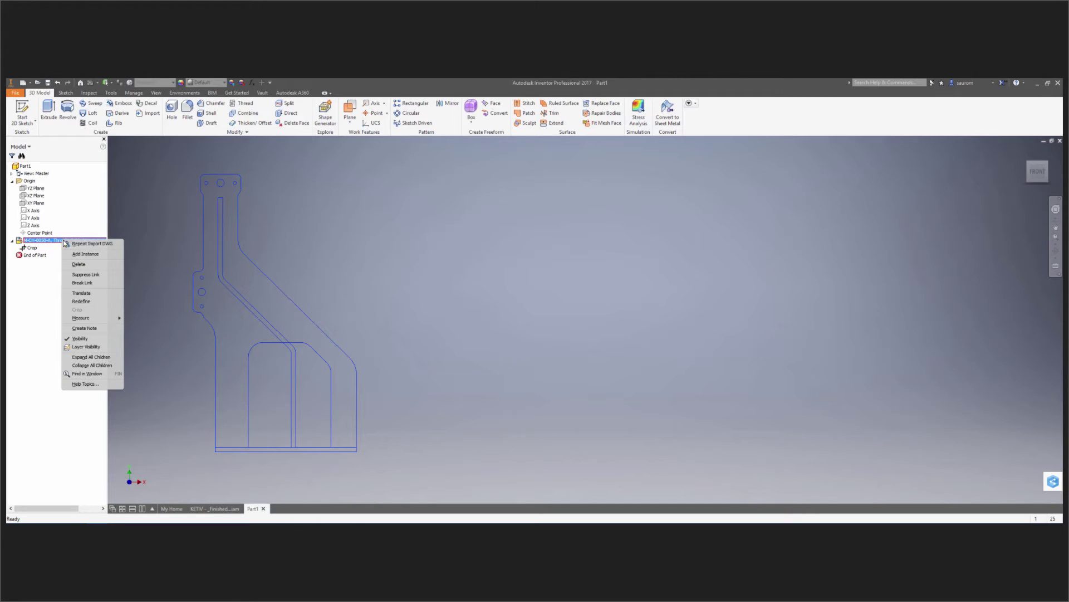
pyautogui.click(92, 254)
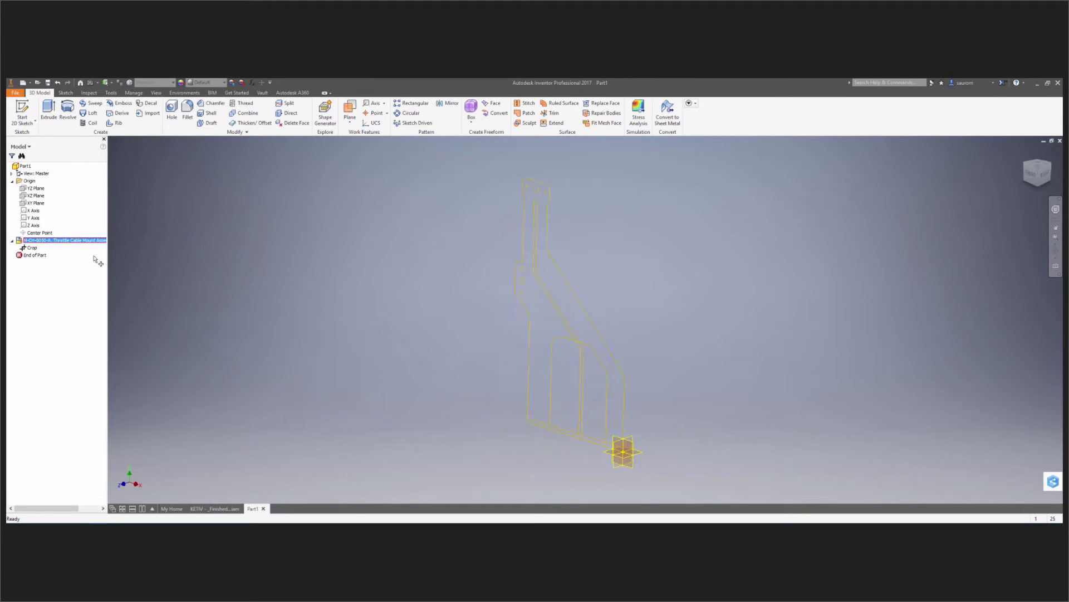
pyautogui.scroll(5, 687, 477)
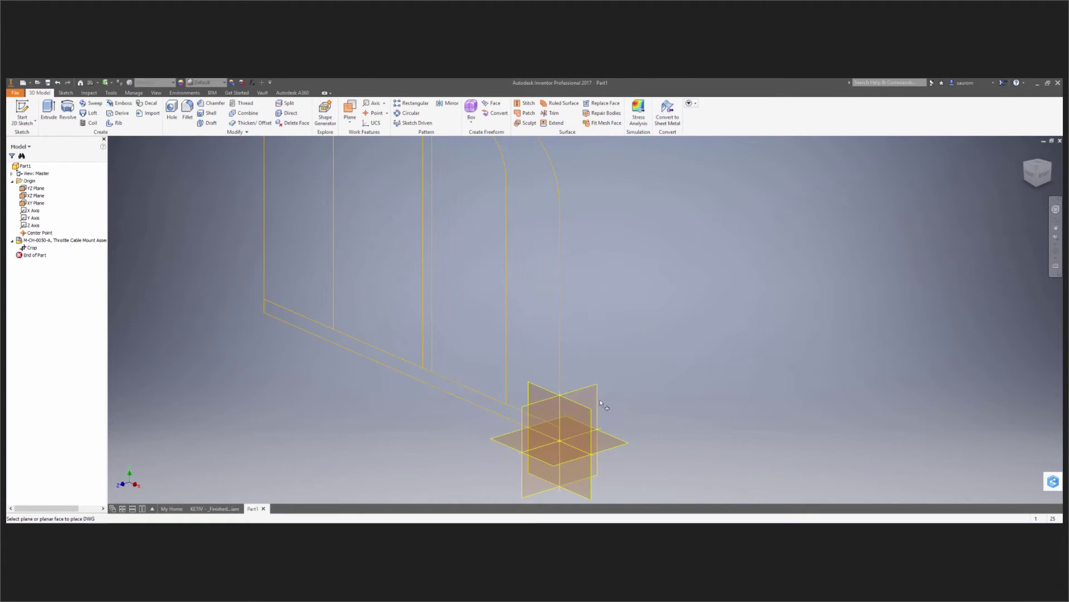
pyautogui.click(585, 397)
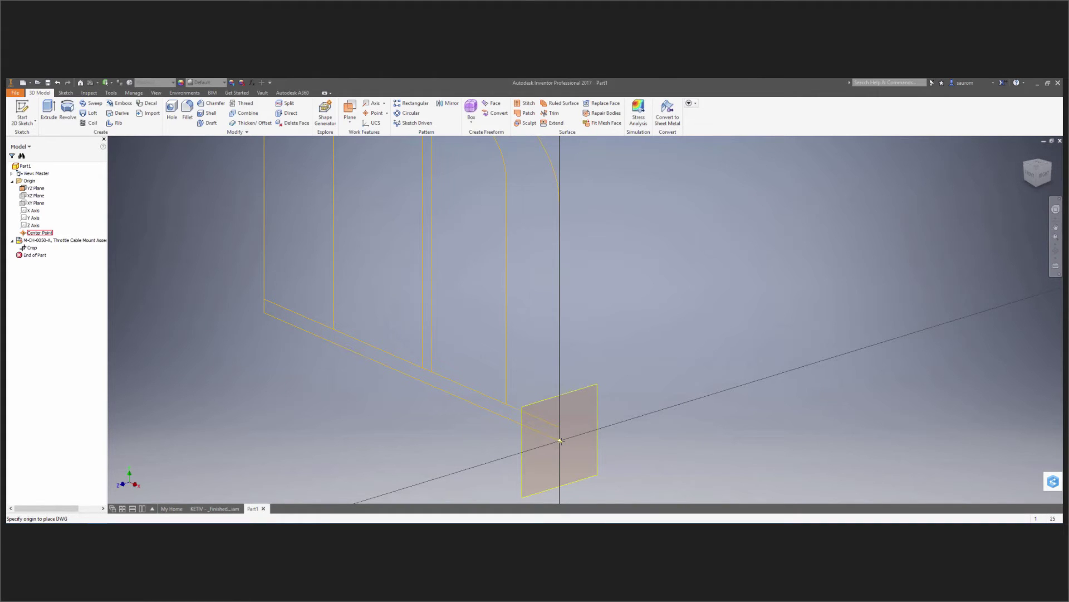
pyautogui.click(560, 441)
pyautogui.scroll(-8, 562, 442)
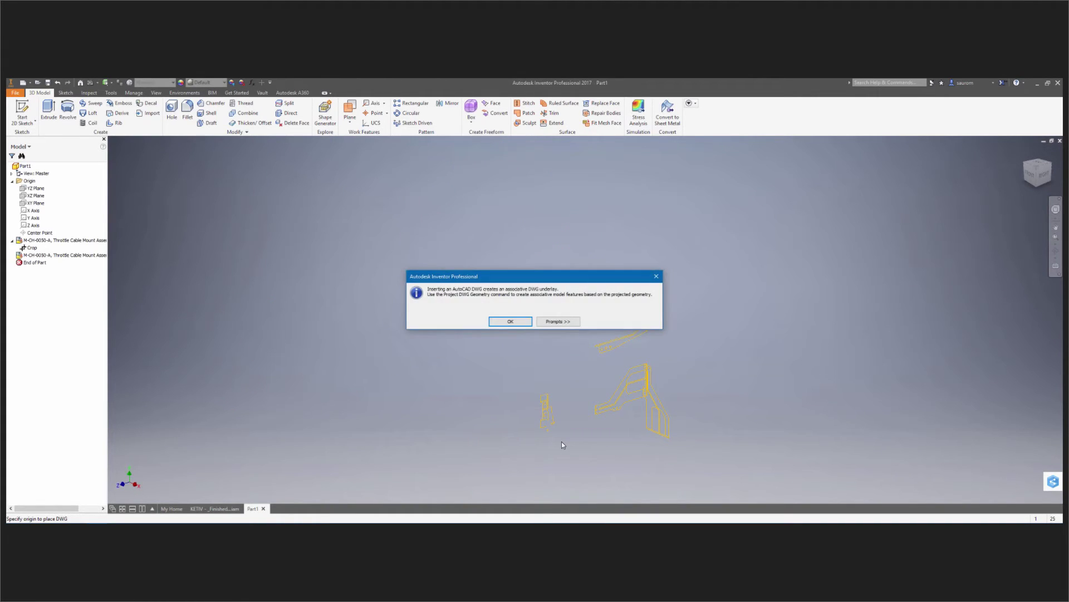
pyautogui.click(521, 322)
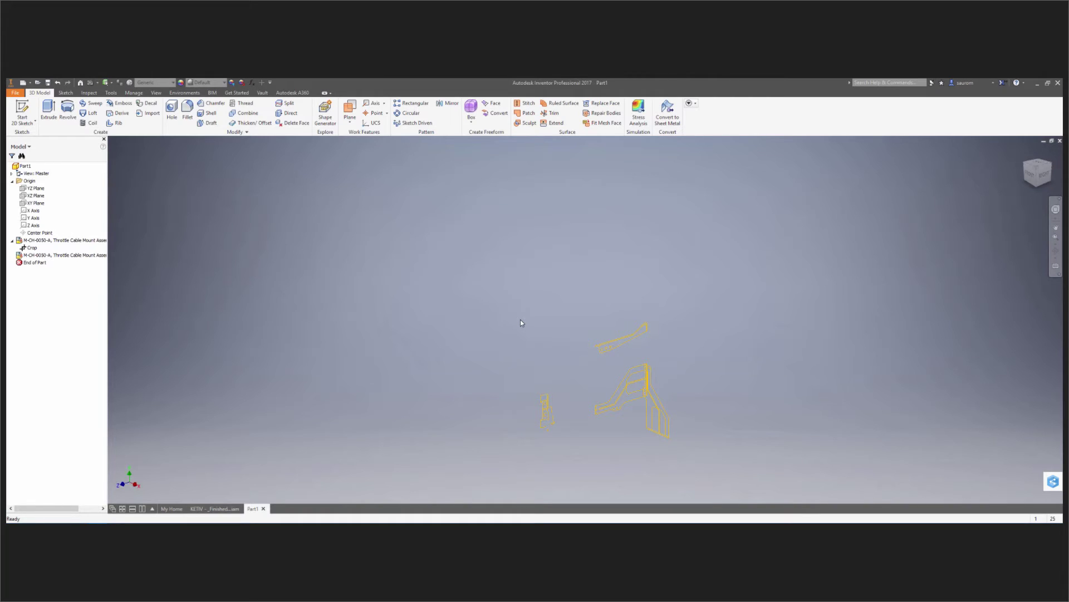
# Crop the second underlay instance so that only the bracket's side view is kept.
pyautogui.rightClick(63, 257)
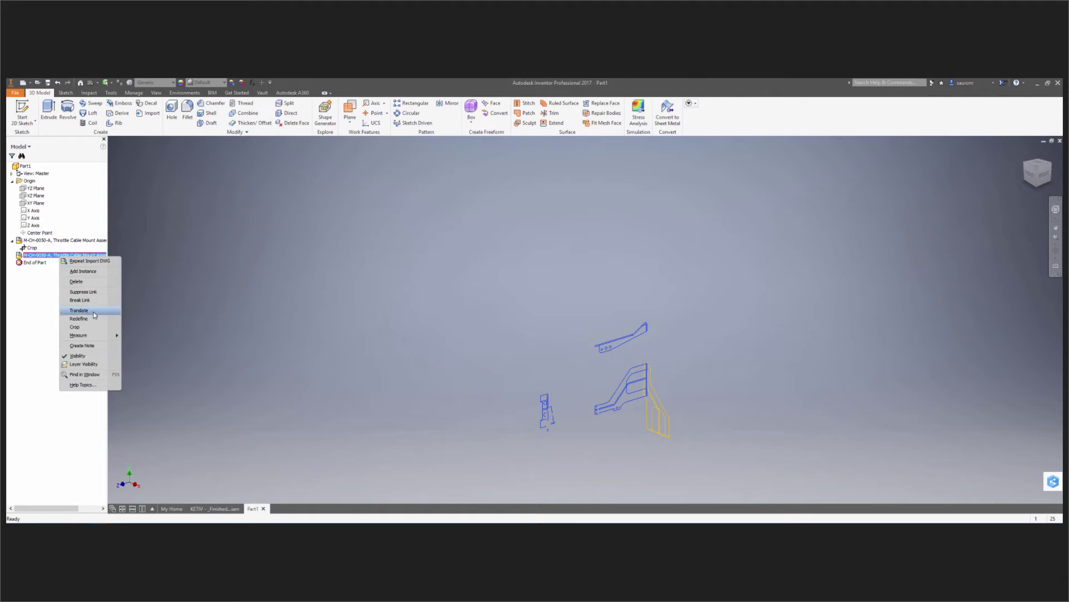
pyautogui.click(89, 326)
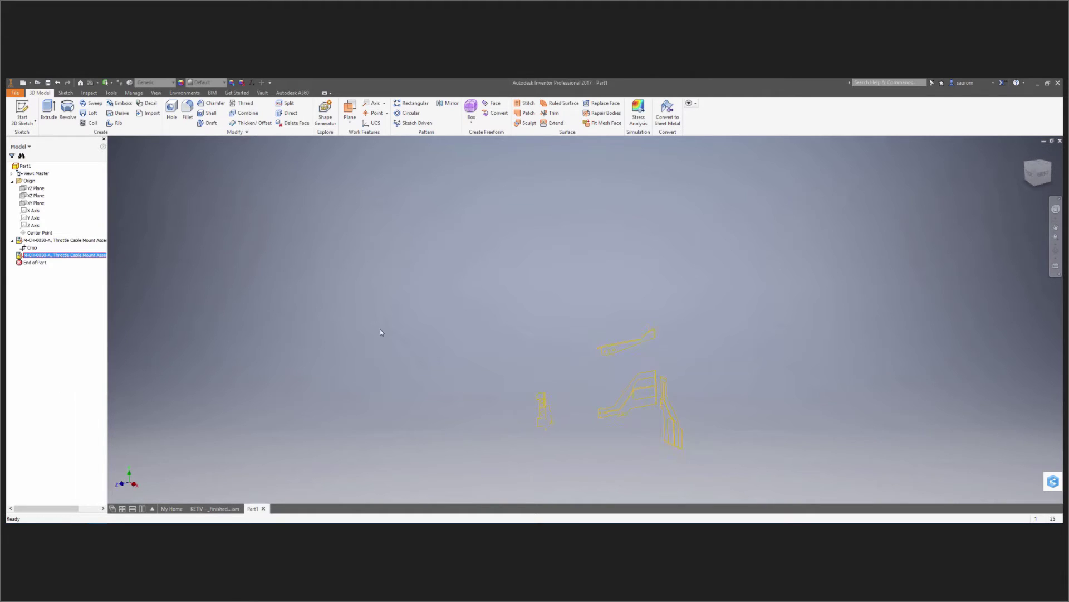
pyautogui.rightClick(706, 363)
pyautogui.click(739, 363)
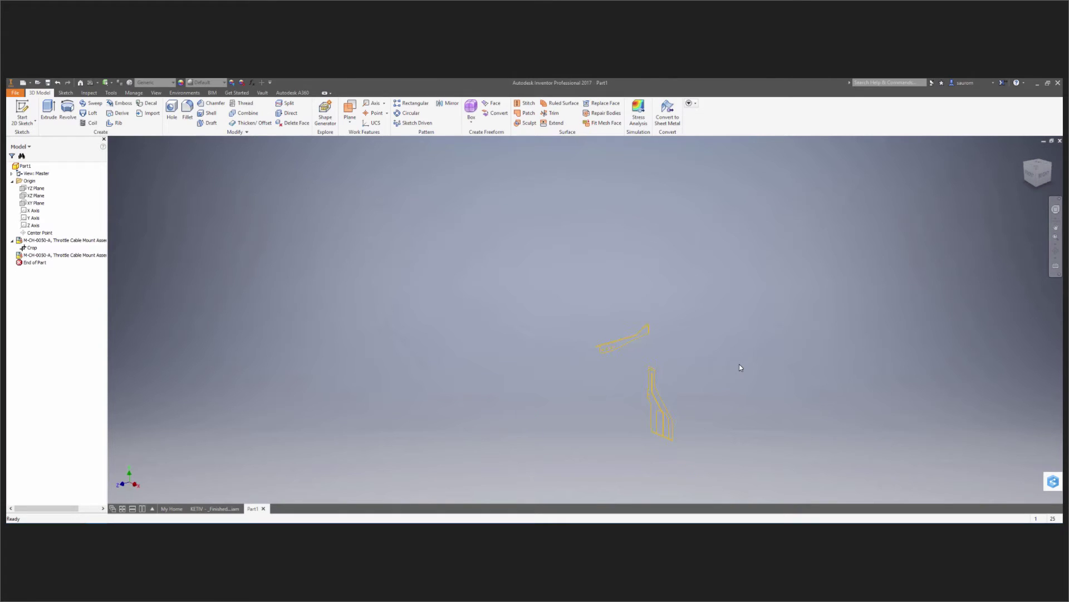
# Using Translate on the second underlay, relocate the triad from the part's center point to the lower-left corner of the bracket's side view.
pyautogui.rightClick(47, 256)
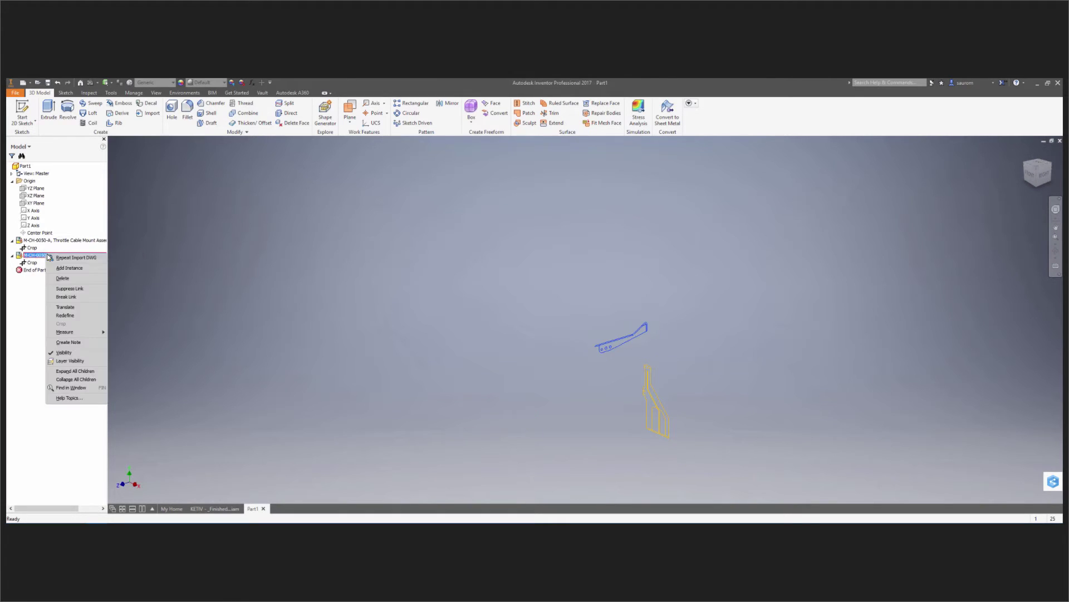
pyautogui.click(84, 309)
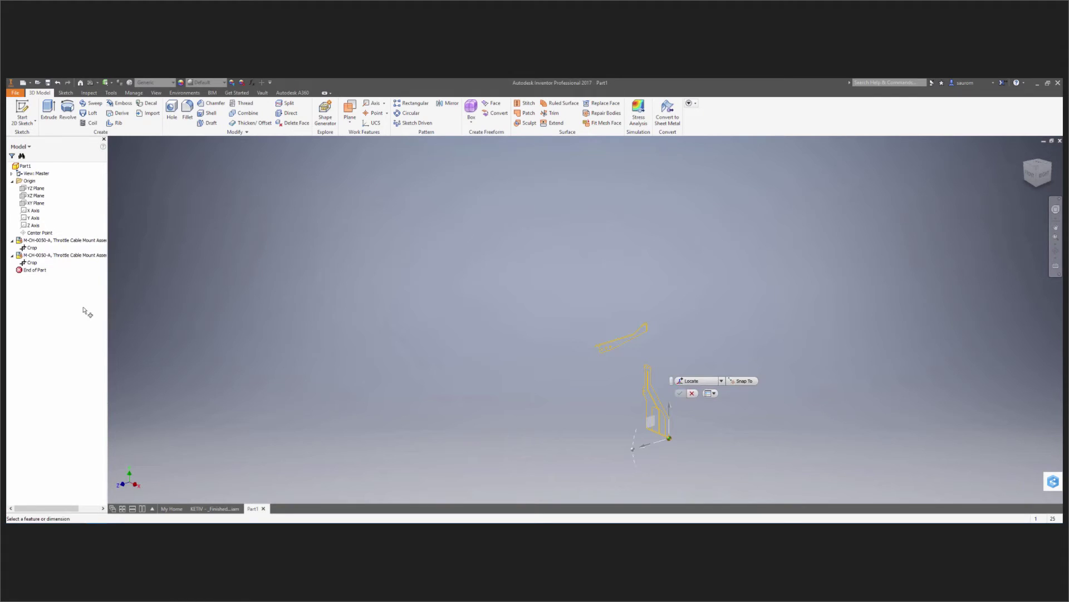
pyautogui.click(670, 438)
pyautogui.scroll(5, 638, 341)
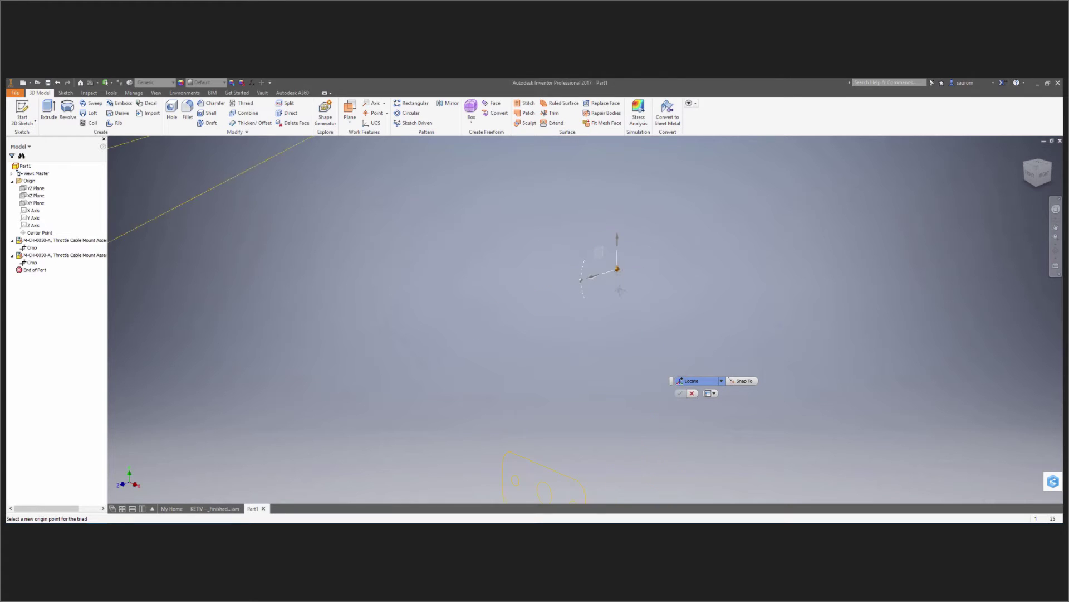
pyautogui.moveTo(618, 264); pyautogui.dragTo(632, 437, button='middle')
pyautogui.click(549, 199)
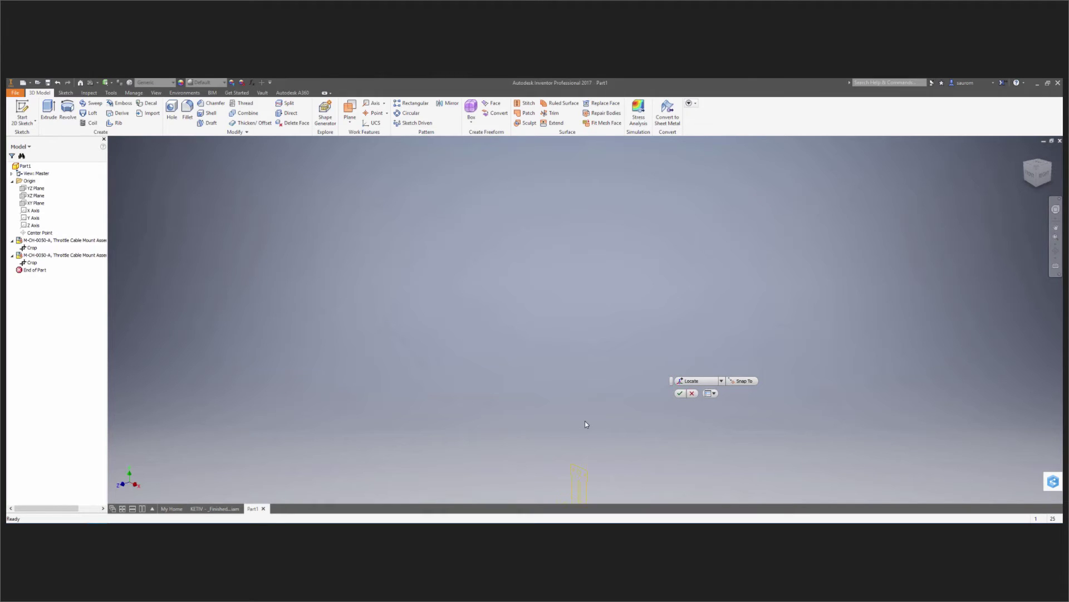
# Rotate the side view underlay by -90 degrees about the triad so it stands upright beside the front view, and accept the transformation.
pyautogui.scroll(3, 585, 423)
pyautogui.moveTo(585, 425); pyautogui.dragTo(405, 254, button='middle')
pyautogui.scroll(-3, 424, 414)
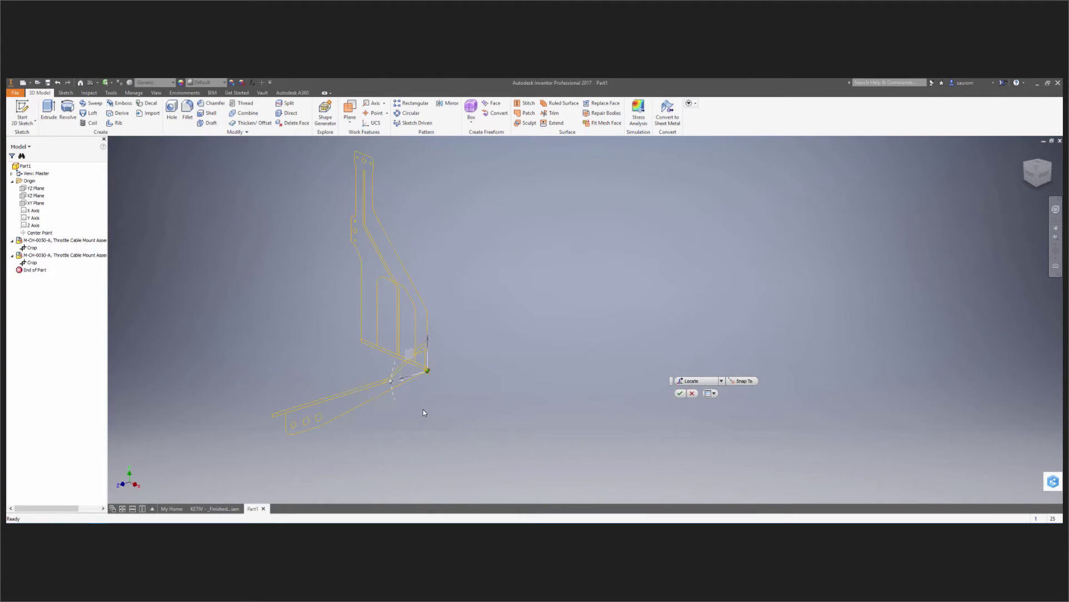
pyautogui.scroll(-2, 423, 412)
pyautogui.moveTo(394, 337); pyautogui.dragTo(408, 317)
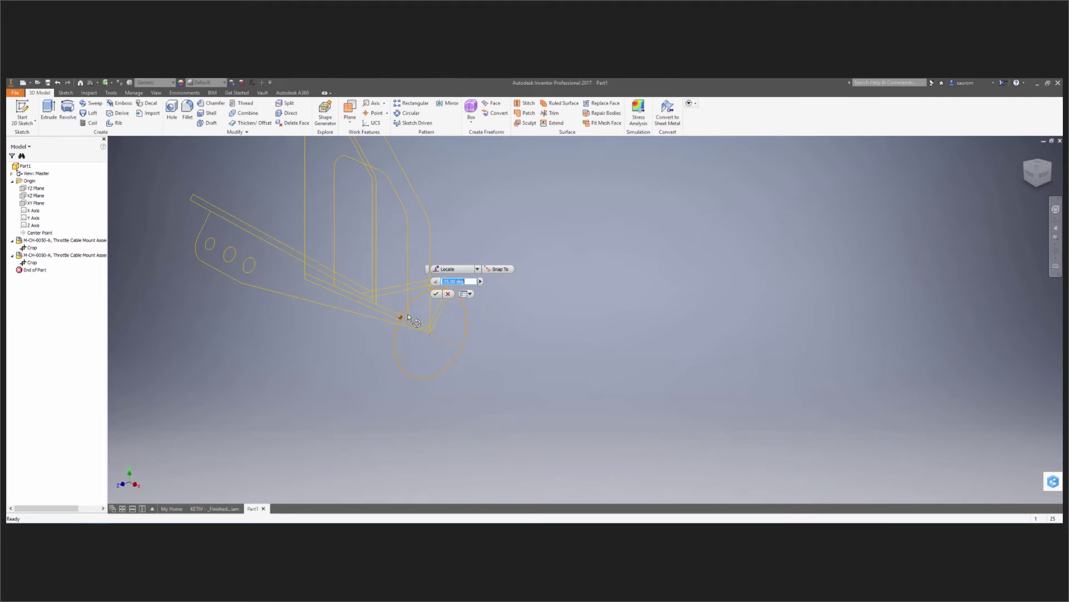
pyautogui.write('-90')
pyautogui.click(439, 294)
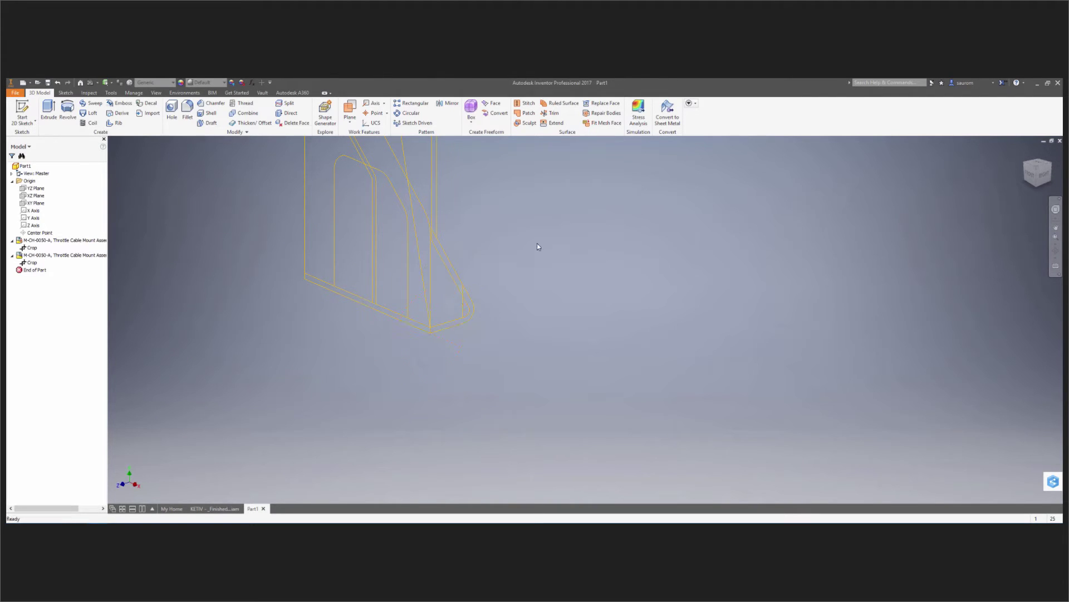
# Start a 2D sketch on the YZ plane, in line with the bracket's side view underlay.
pyautogui.moveTo(537, 246); pyautogui.dragTo(532, 422, button='middle')
pyautogui.scroll(-3, 538, 428)
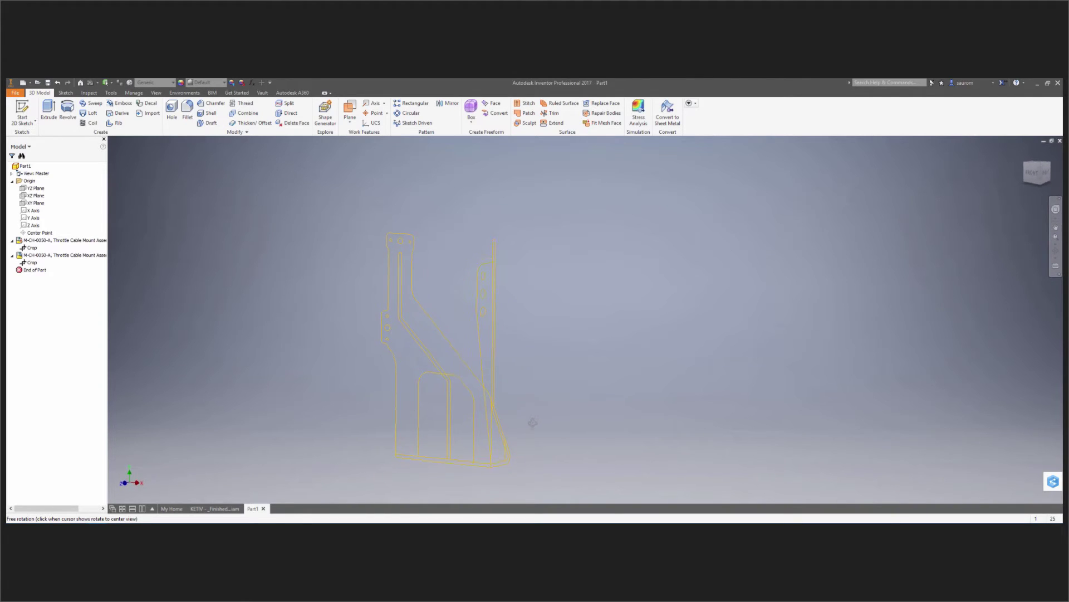
pyautogui.scroll(4, 494, 403)
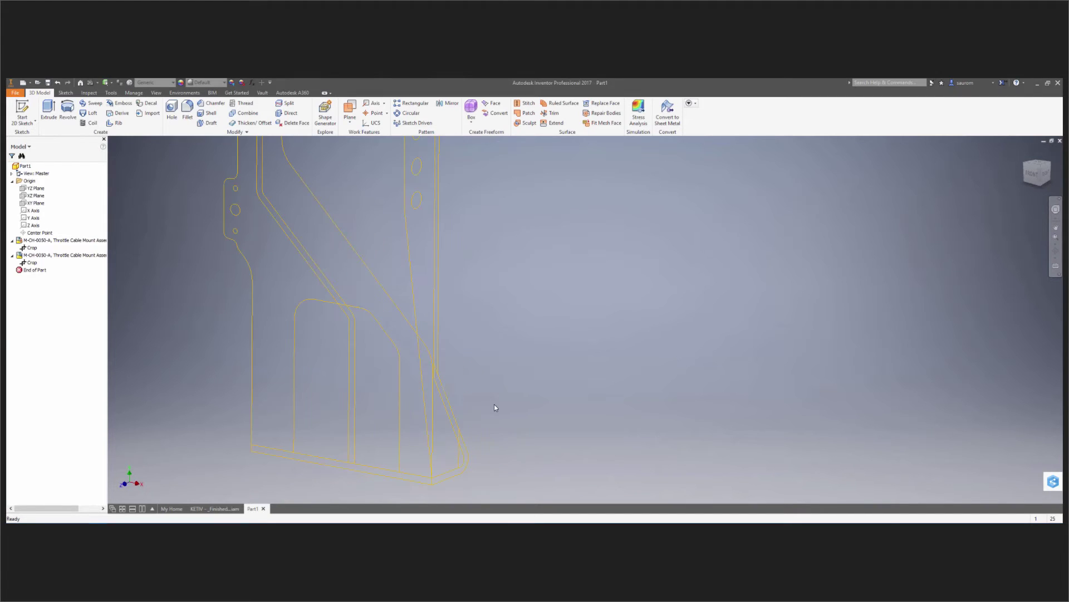
pyautogui.scroll(-4, 493, 403)
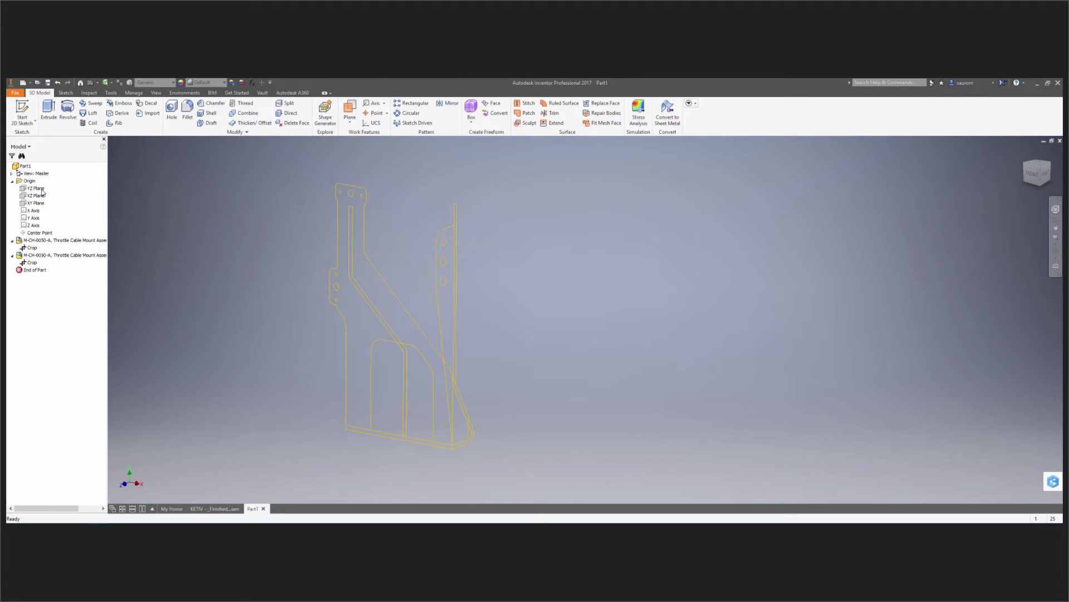
pyautogui.click(462, 446)
pyautogui.click(464, 445)
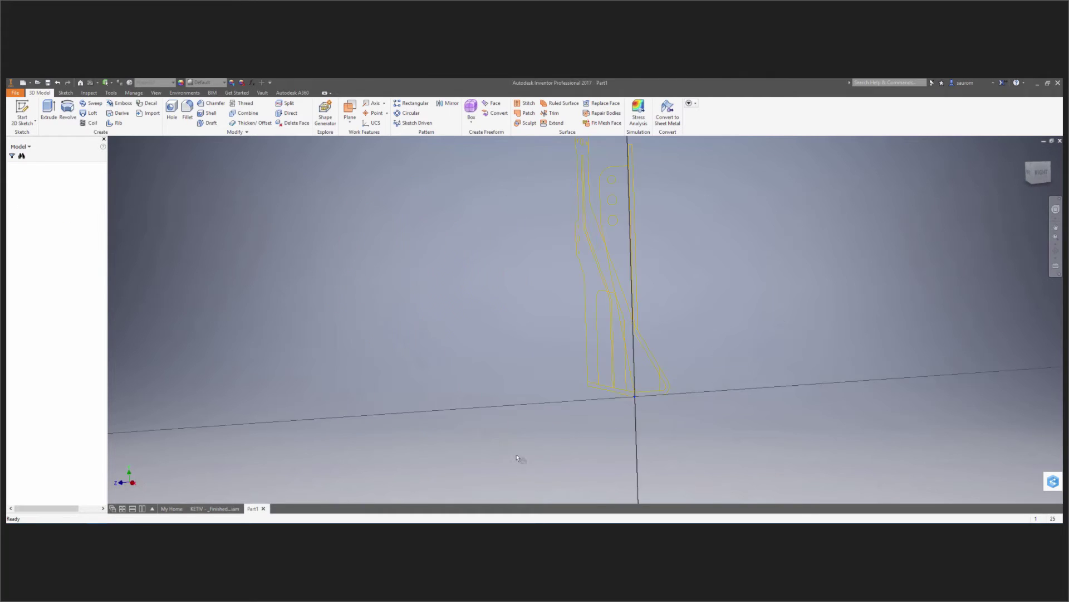
pyautogui.moveTo(646, 349)
pyautogui.mouseDown(button='middle')
pyautogui.moveTo(565, 405)
pyautogui.moveTo(386, 449)
pyautogui.mouseUp(button='middle')
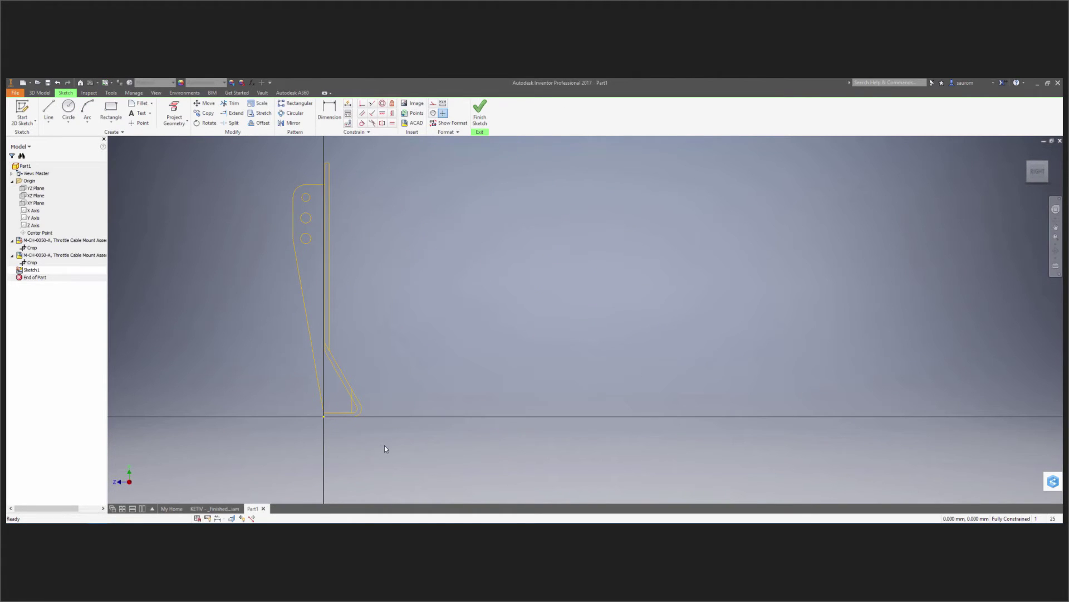
# Project all the side view geometry of the underlay into the sketch with Project DWG Geometry and finish the sketch.
pyautogui.click(184, 123)
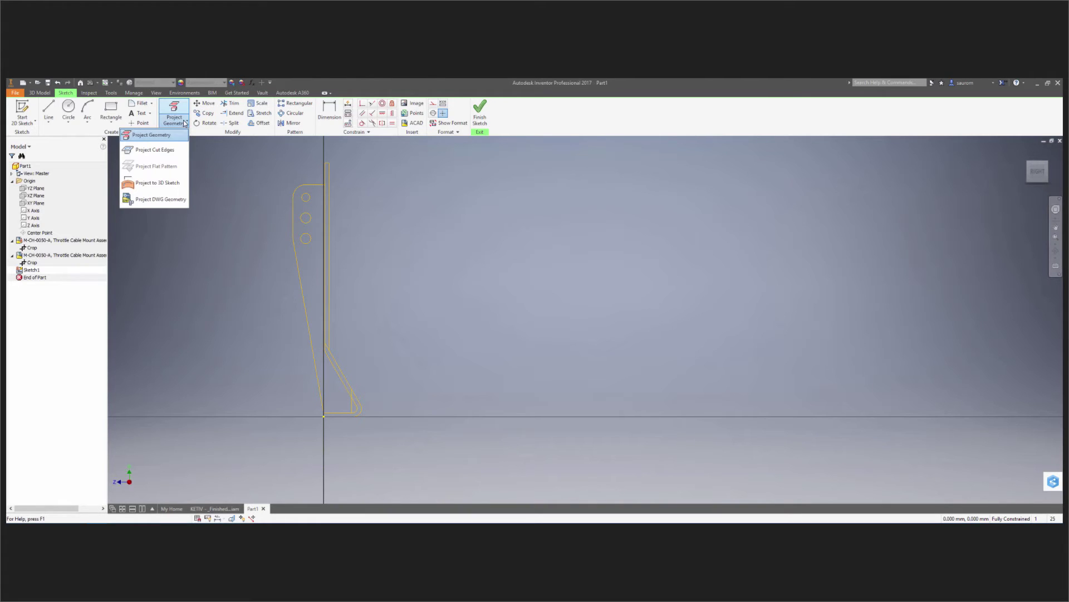
pyautogui.click(176, 200)
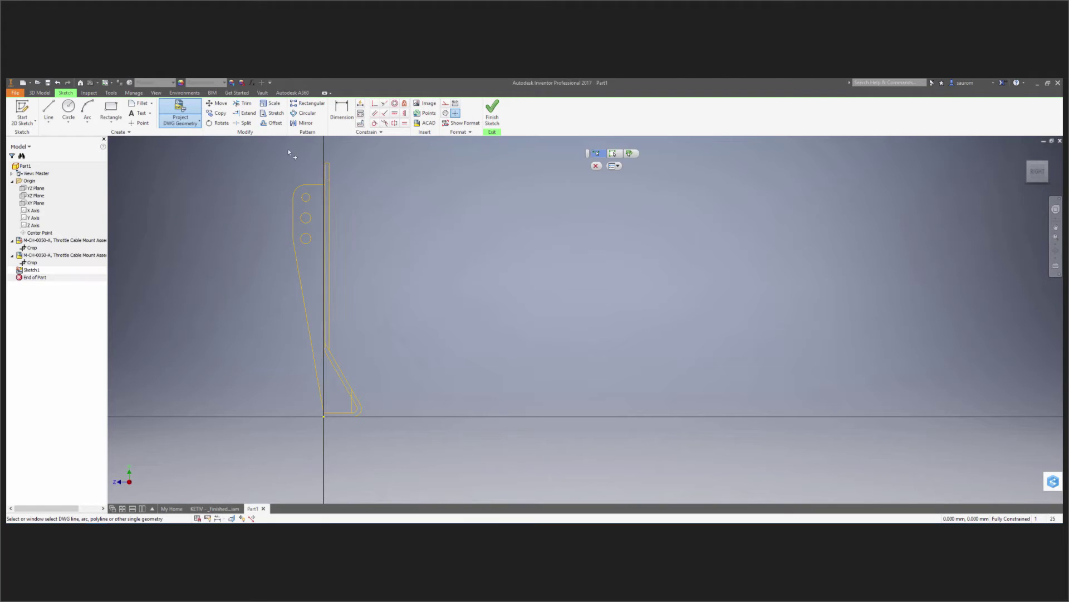
pyautogui.moveTo(278, 150)
pyautogui.mouseDown()
pyautogui.moveTo(306, 173)
pyautogui.moveTo(423, 449)
pyautogui.mouseUp()
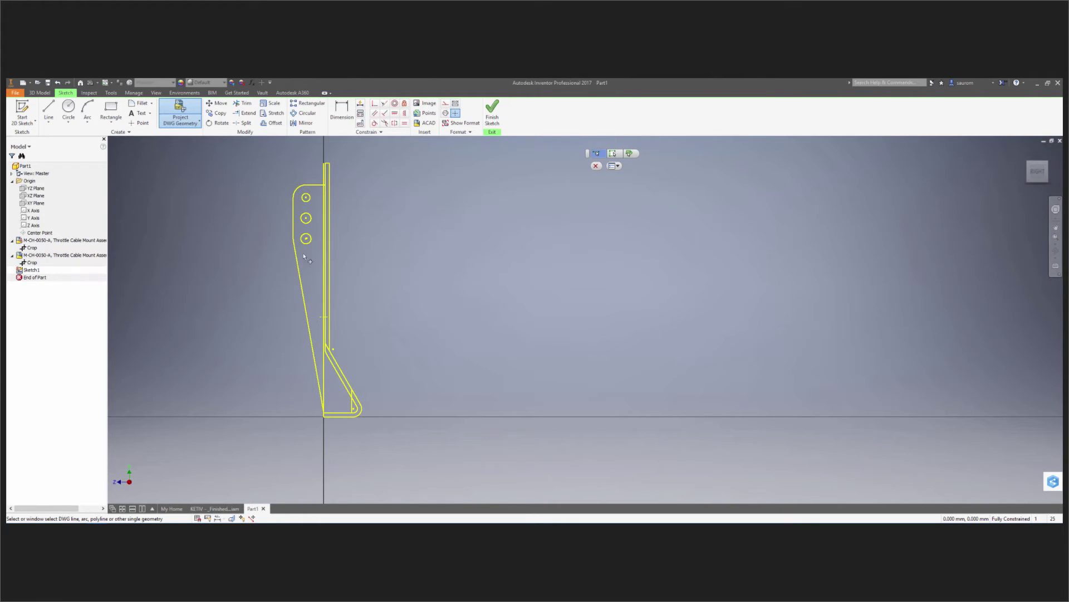
pyautogui.moveTo(448, 303)
pyautogui.keyDown('shift'); pyautogui.mouseDown(button='middle')
pyautogui.moveTo(440, 298)
pyautogui.moveTo(499, 307)
pyautogui.mouseUp(button='middle'); pyautogui.keyUp('shift')
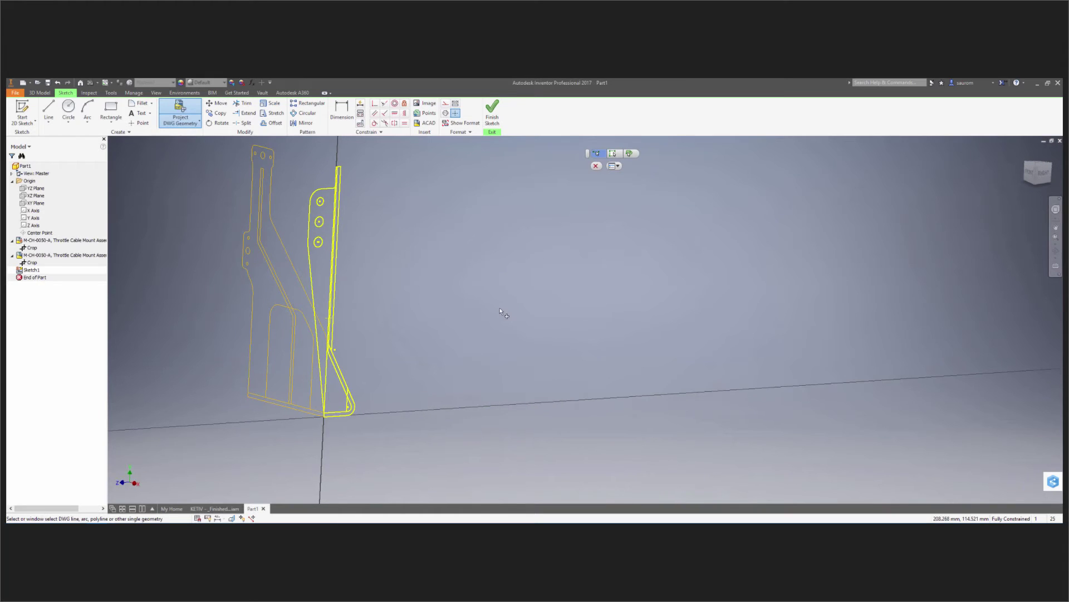
pyautogui.click(493, 109)
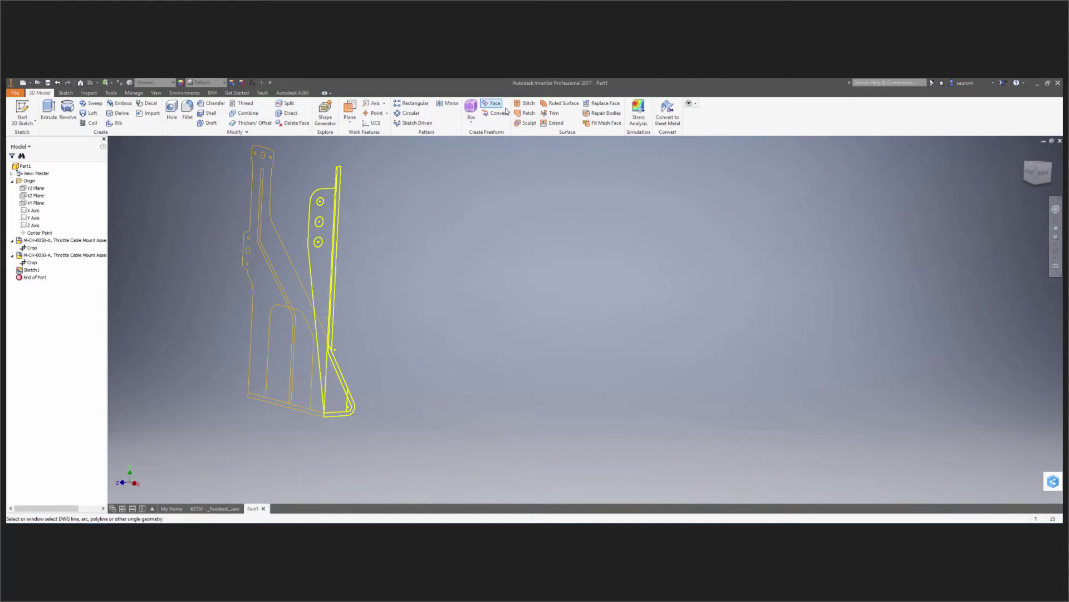
# Extrude the lower bent and long upright strips of the side view profile across and beyond the full width of the front view underlay.
pyautogui.click(51, 109)
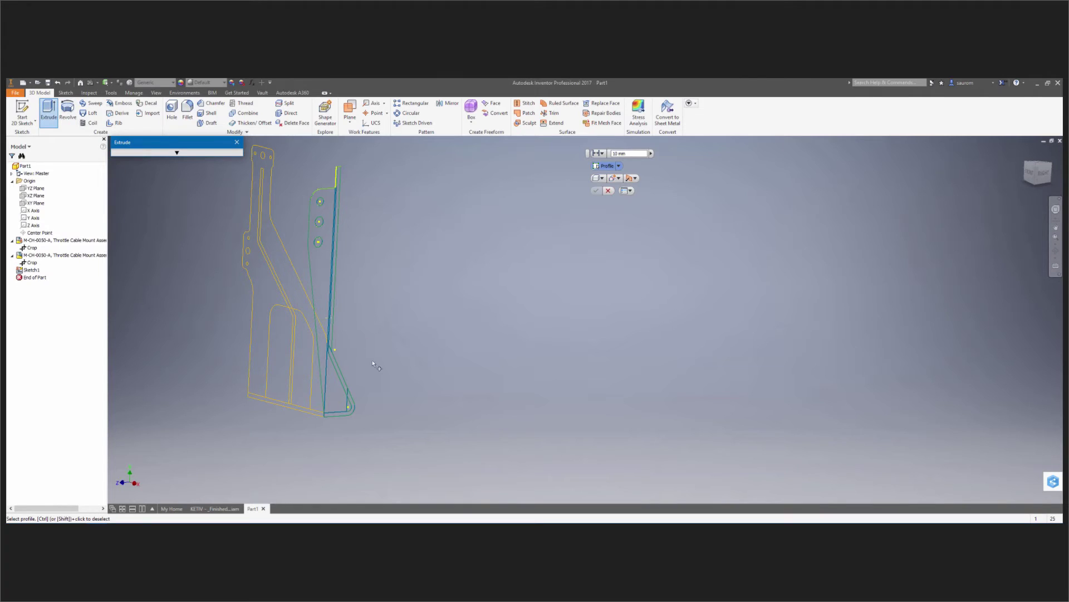
pyautogui.scroll(3, 360, 400)
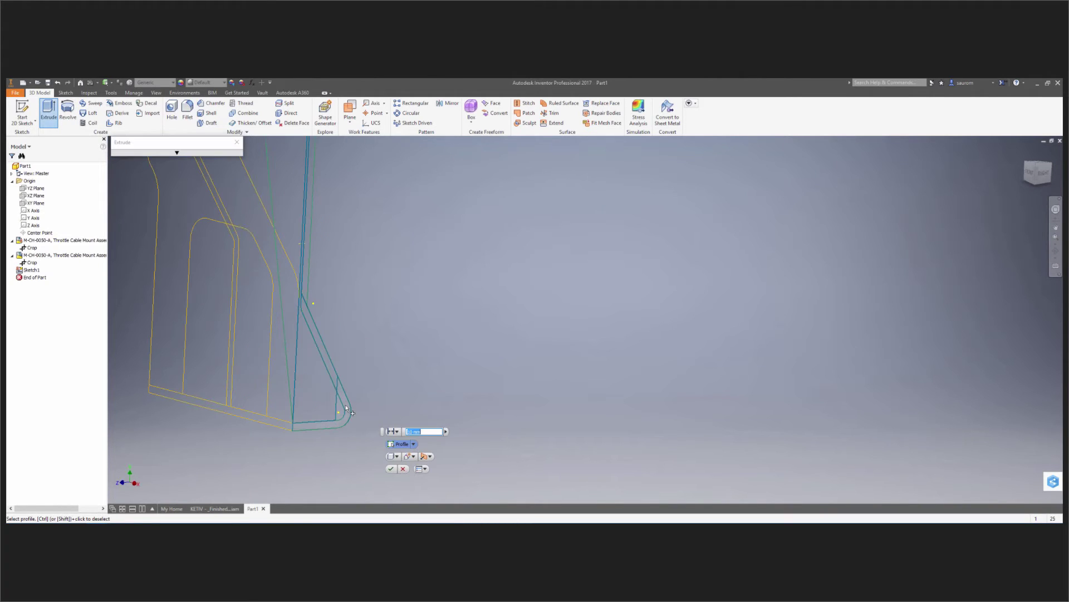
pyautogui.click(331, 381)
pyautogui.click(330, 370)
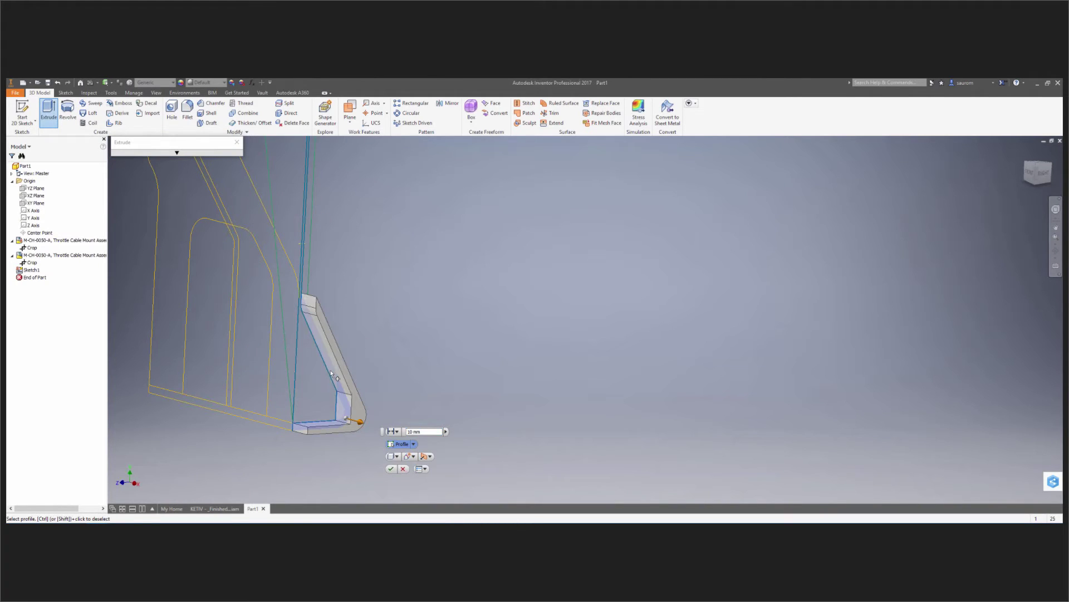
pyautogui.click(309, 243)
pyautogui.scroll(-4, 348, 271)
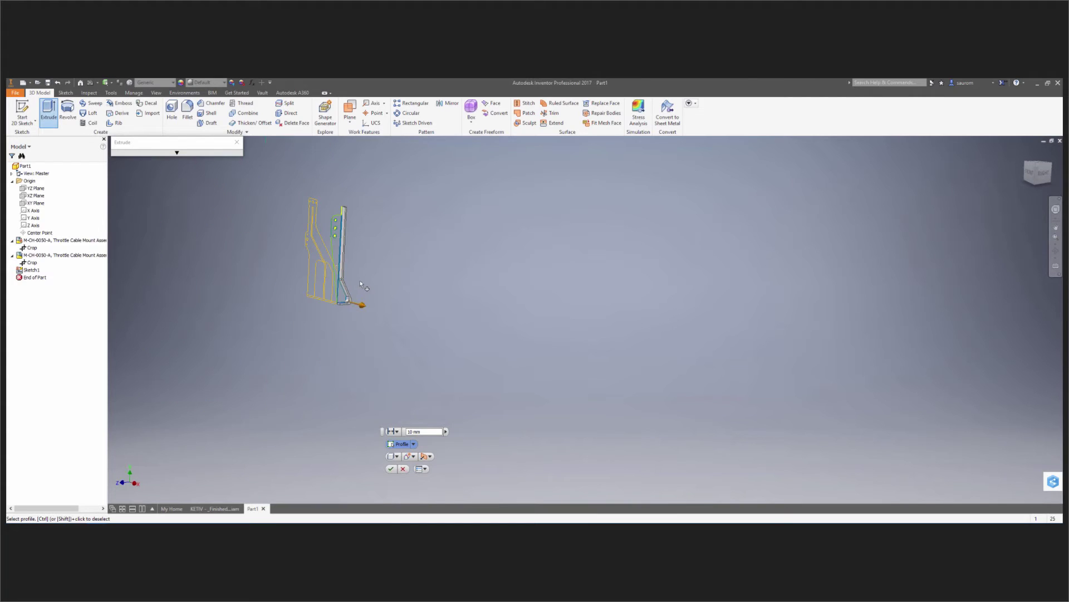
pyautogui.scroll(5, 352, 275)
pyautogui.moveTo(352, 276); pyautogui.dragTo(485, 367, button='middle')
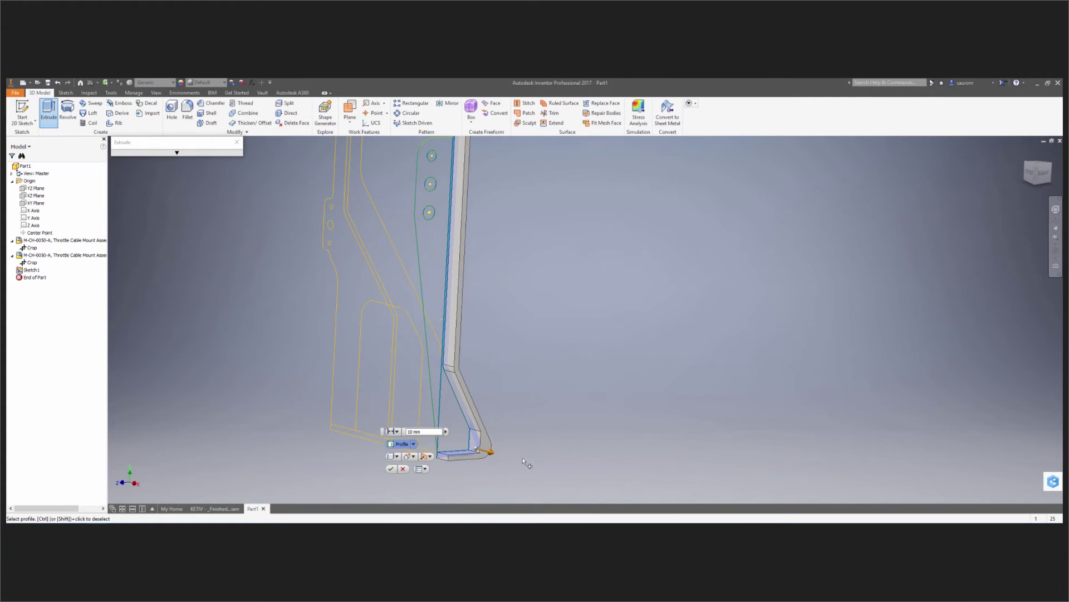
pyautogui.click(488, 453)
pyautogui.keyDown('ctrl'); pyautogui.click(490, 454); pyautogui.keyUp('ctrl')
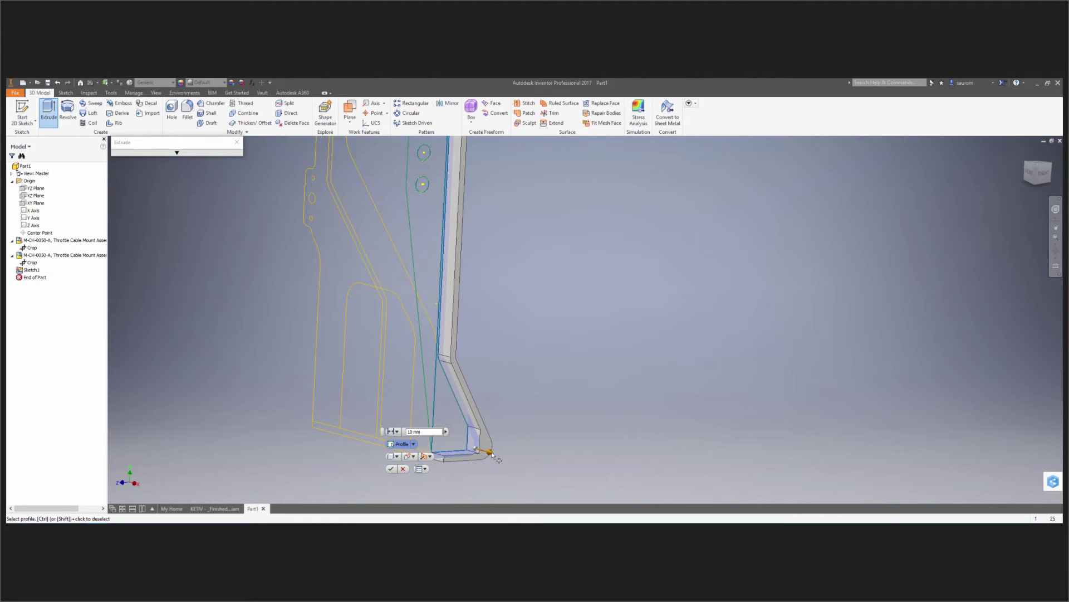
pyautogui.moveTo(491, 454); pyautogui.dragTo(198, 403)
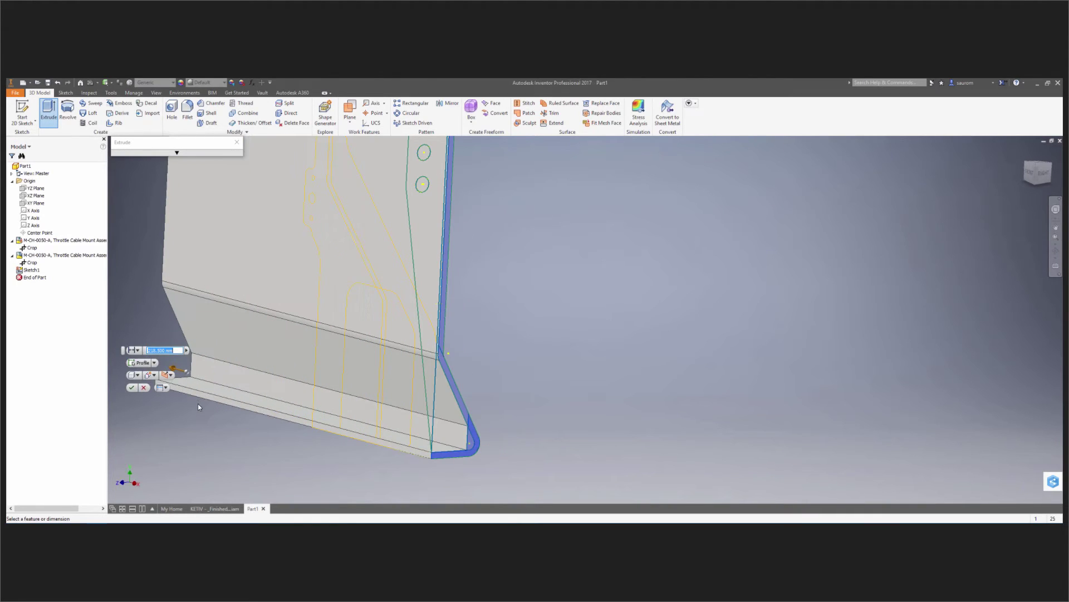
pyautogui.click(479, 444)
pyautogui.click(131, 387)
pyautogui.scroll(-3, 336, 295)
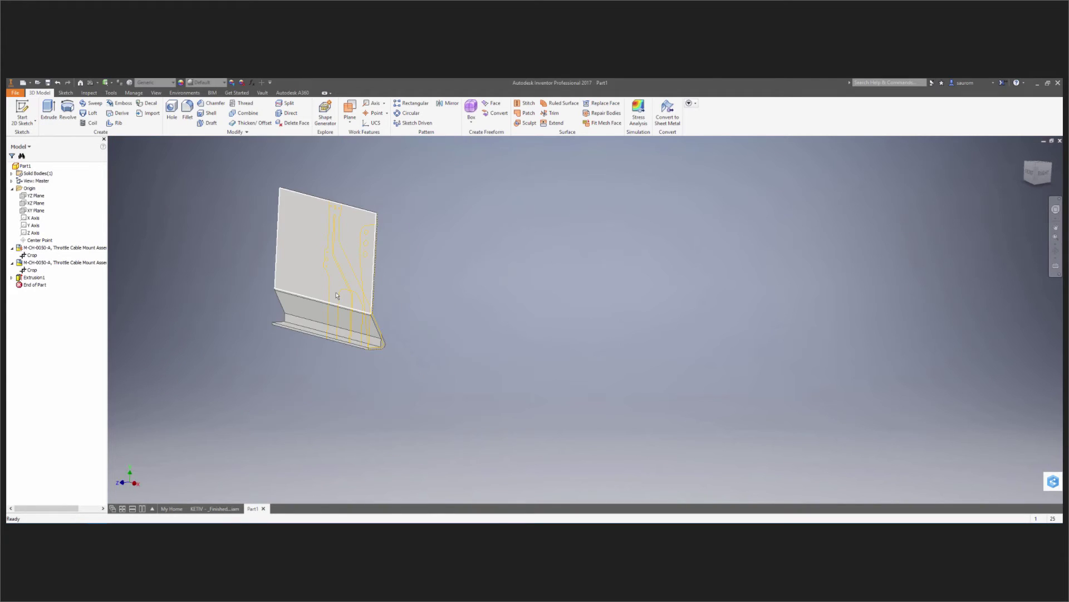
# Sketch on the solid's upright front face, project all front view geometry with Project DWG Geometry, and finish the sketch.
pyautogui.scroll(3, 331, 266)
pyautogui.click(297, 212)
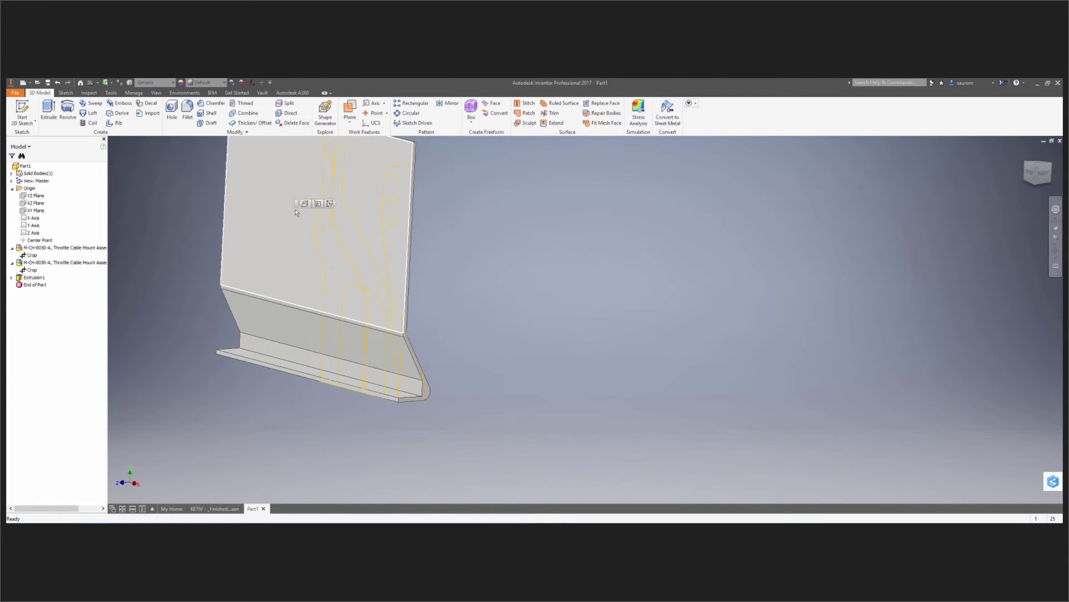
pyautogui.click(331, 204)
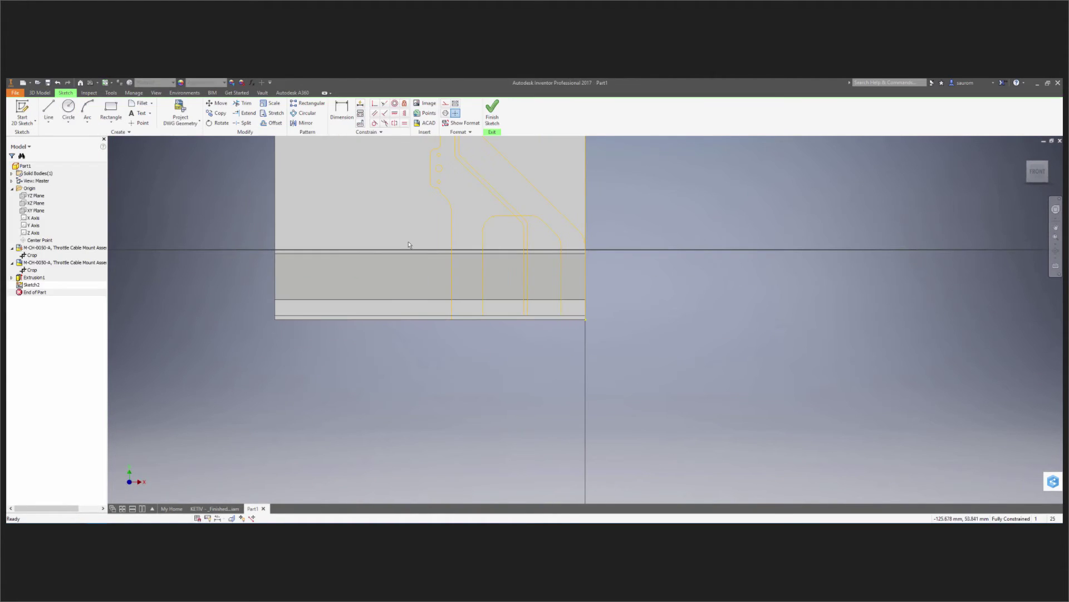
pyautogui.moveTo(404, 250); pyautogui.dragTo(317, 354, button='middle')
pyautogui.scroll(-3, 318, 354)
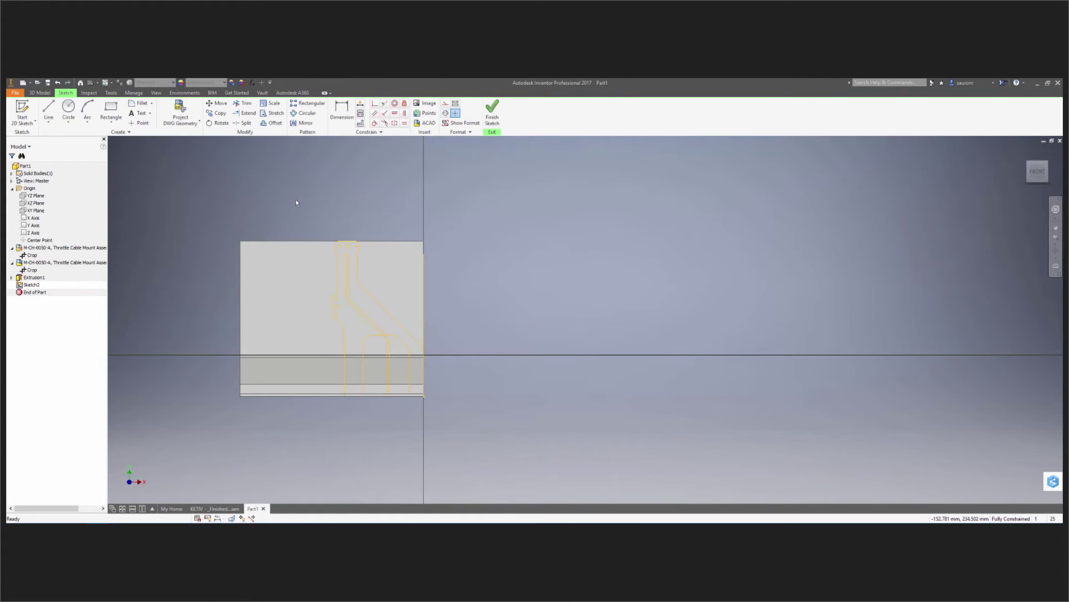
pyautogui.moveTo(295, 199); pyautogui.dragTo(457, 416)
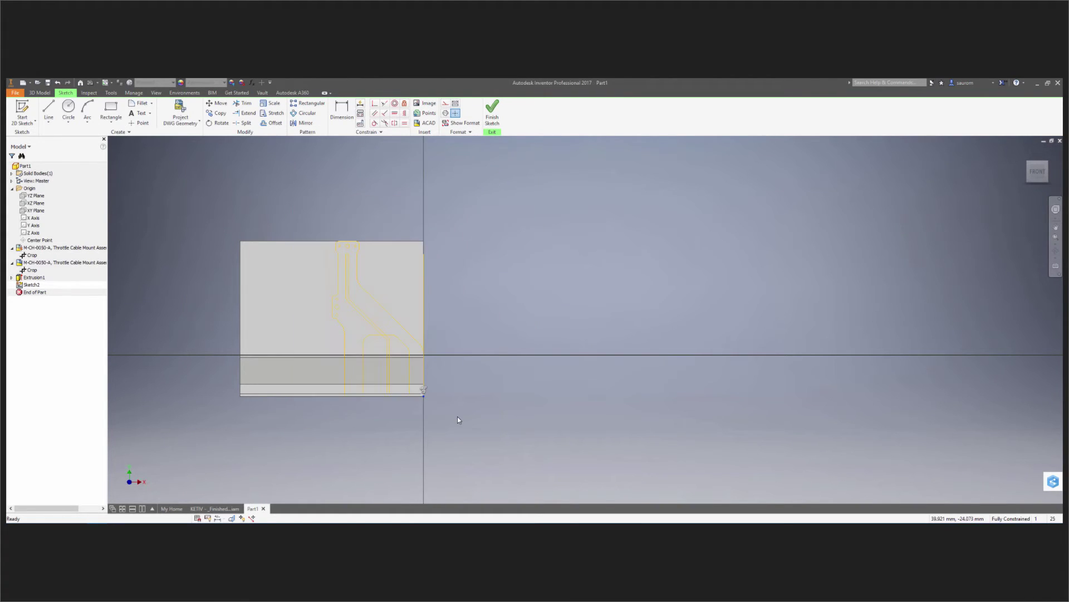
pyautogui.click(179, 113)
pyautogui.moveTo(306, 218); pyautogui.dragTo(442, 418)
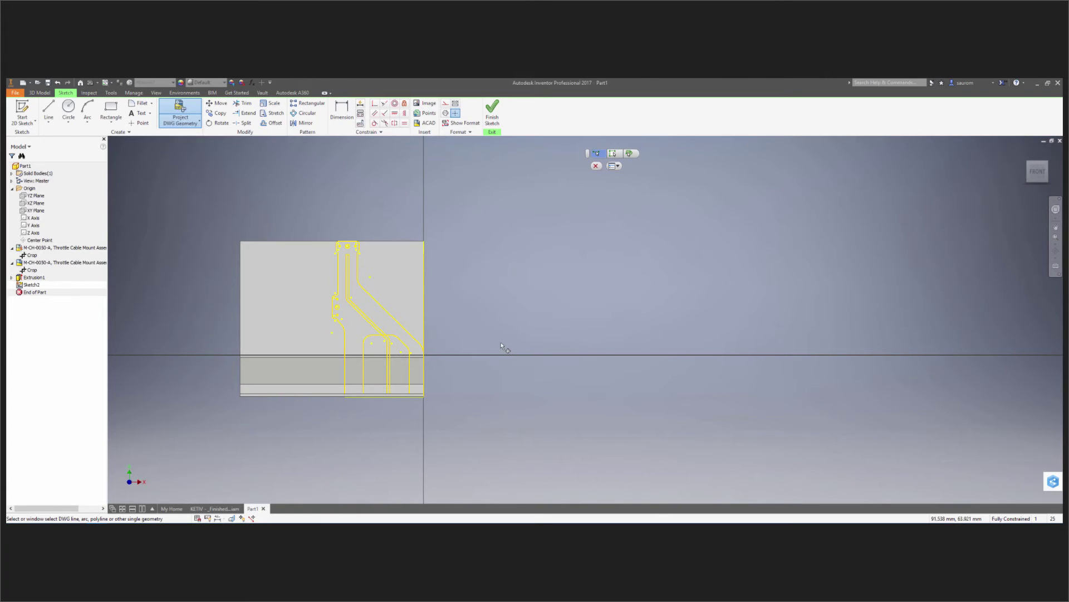
pyautogui.moveTo(500, 343)
pyautogui.keyDown('shift'); pyautogui.mouseDown(button='middle')
pyautogui.moveTo(383, 356)
pyautogui.moveTo(473, 335)
pyautogui.moveTo(463, 350)
pyautogui.moveTo(477, 351)
pyautogui.mouseUp(button='middle'); pyautogui.keyUp('shift')
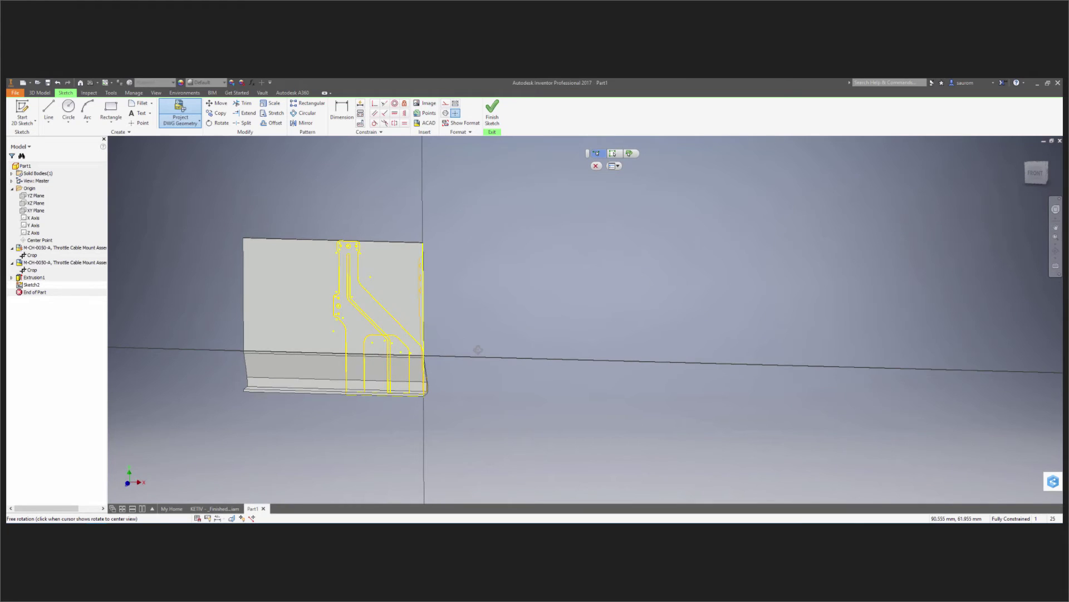
pyautogui.click(492, 109)
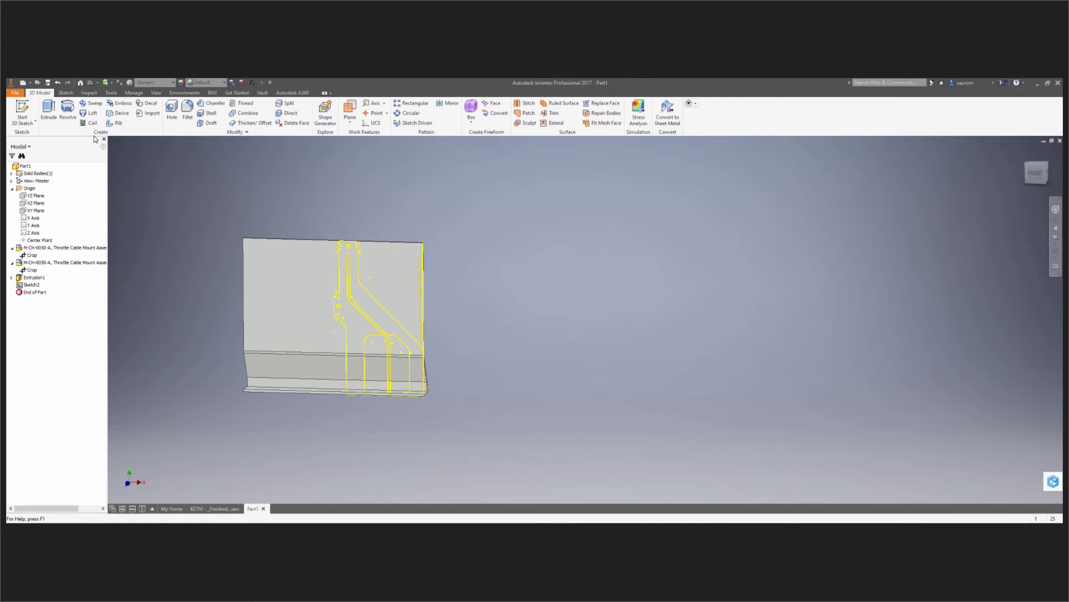
# Extrude the projected bracket outline backward through the solid with the Intersect operation to trim it to the front view shape.
pyautogui.click(49, 111)
pyautogui.click(358, 328)
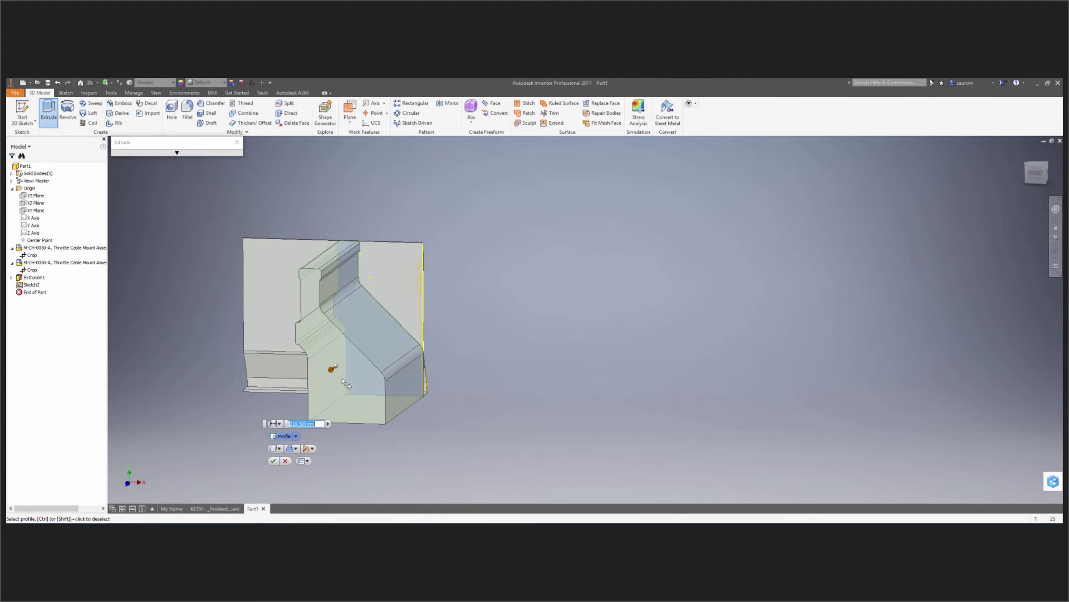
pyautogui.moveTo(332, 372); pyautogui.dragTo(459, 315)
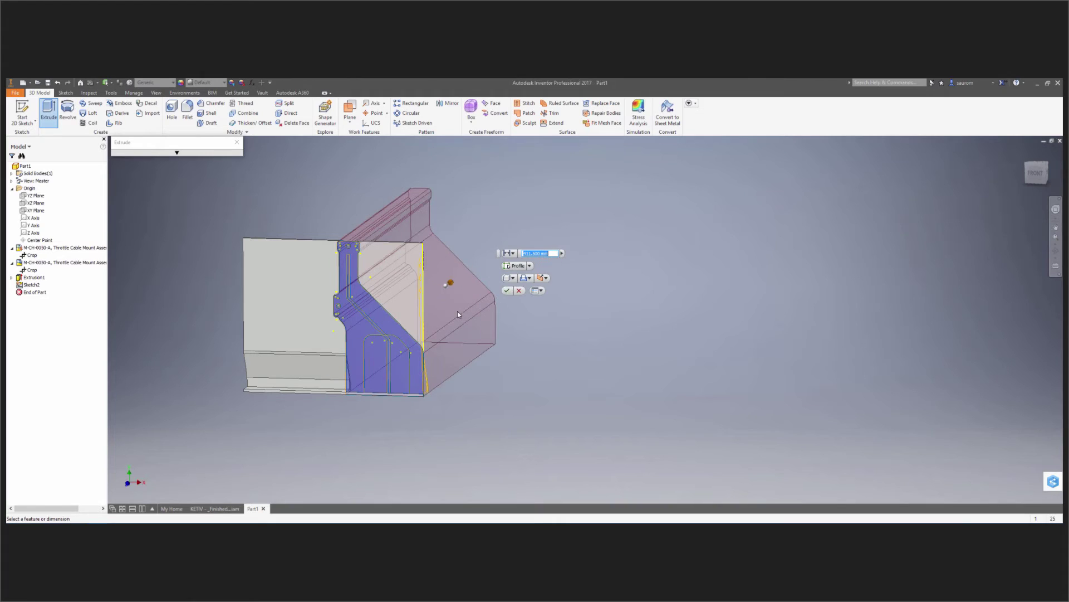
pyautogui.click(532, 278)
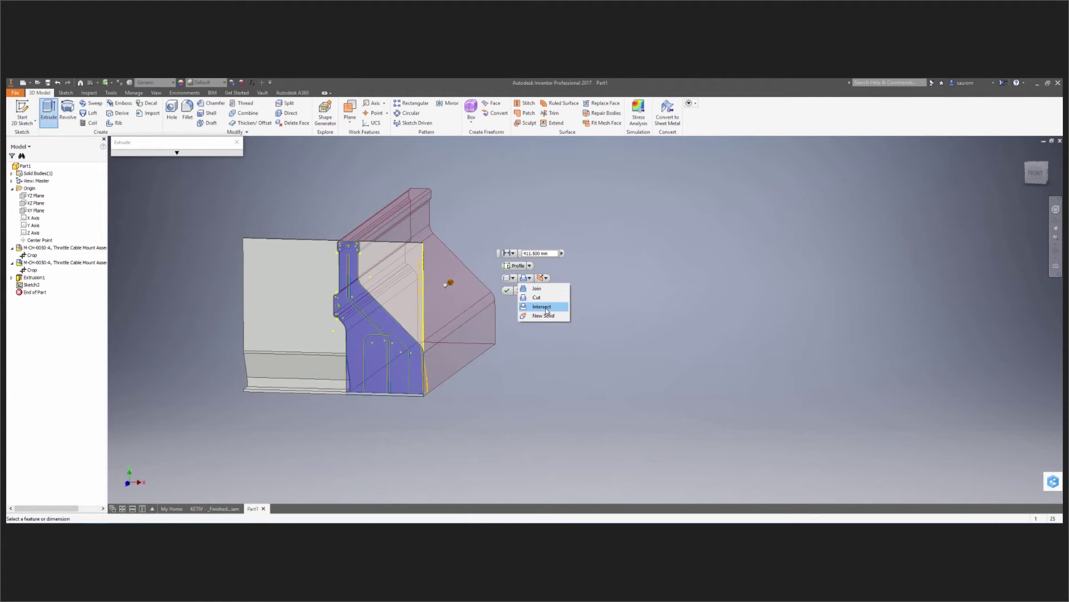
pyautogui.click(543, 315)
pyautogui.click(508, 291)
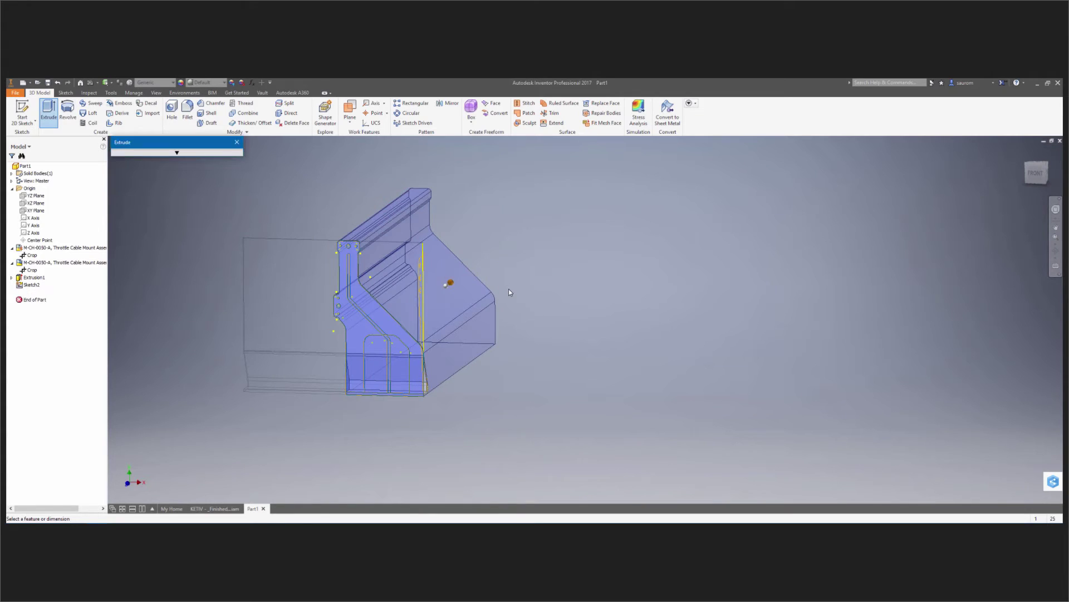
# Start a 2D sketch on the bracket's upright front face above the bend.
pyautogui.moveTo(453, 393)
pyautogui.keyDown('shift'); pyautogui.mouseDown(button='middle')
pyautogui.moveTo(339, 395)
pyautogui.moveTo(393, 402)
pyautogui.moveTo(445, 383)
pyautogui.mouseUp(button='middle'); pyautogui.keyUp('shift')
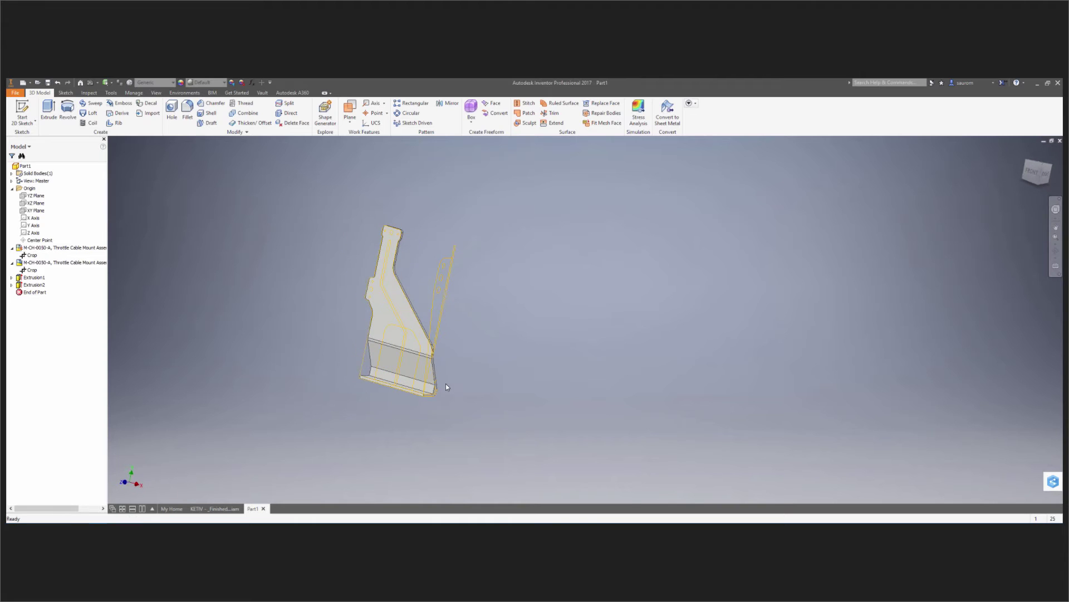
pyautogui.scroll(5, 445, 383)
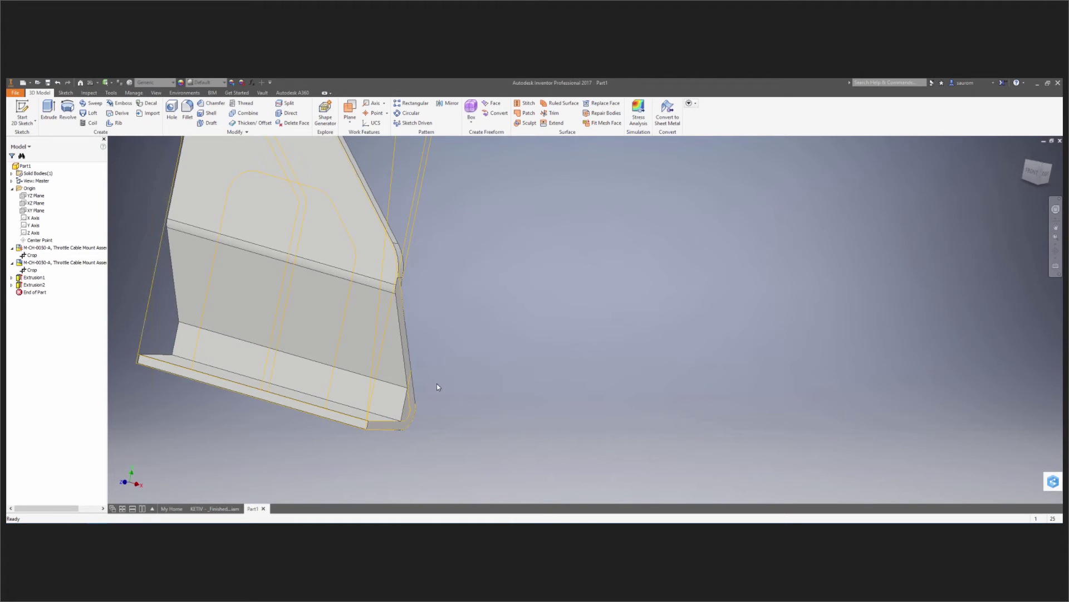
pyautogui.scroll(3, 426, 388)
pyautogui.keyDown('shift'); pyautogui.moveTo(426, 388); pyautogui.dragTo(383, 387, button='middle'); pyautogui.keyUp('shift')
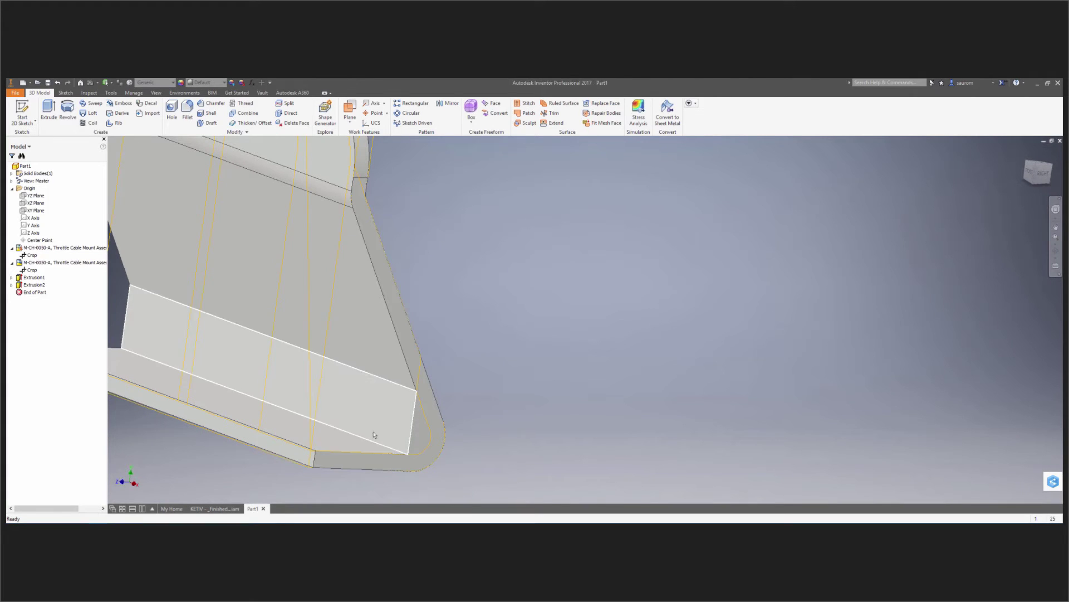
pyautogui.scroll(-5, 430, 393)
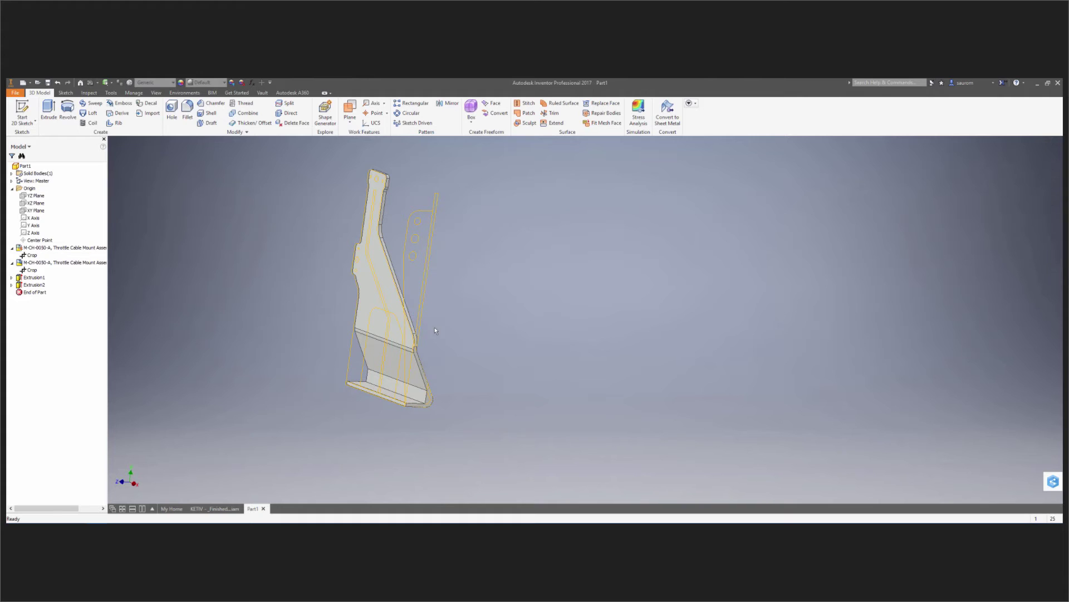
pyautogui.keyDown('shift'); pyautogui.moveTo(435, 326); pyautogui.dragTo(486, 337, button='middle'); pyautogui.keyUp('shift')
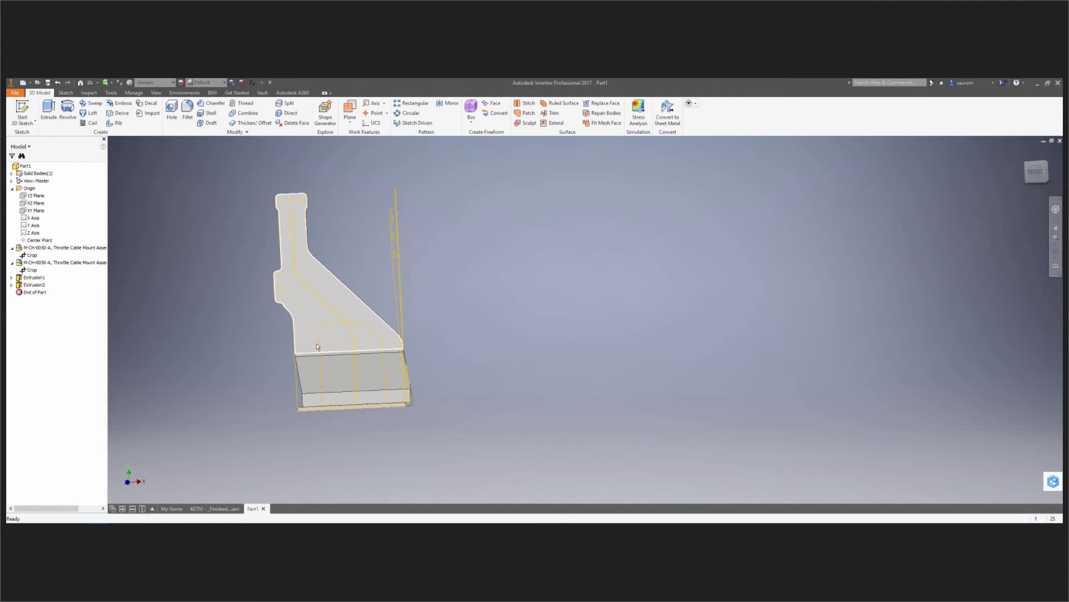
pyautogui.click(315, 302)
pyautogui.click(349, 295)
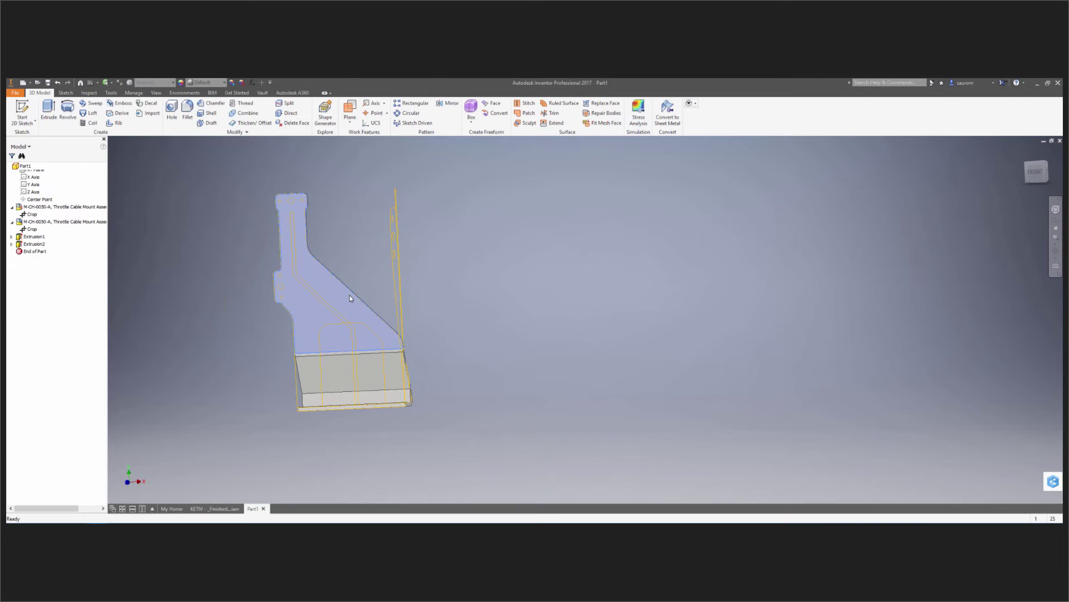
# Project the rounded cutout outline of the front view underlay, including both vertical sides, into the sketch with Project DWG Geometry.
pyautogui.scroll(5, 510, 238)
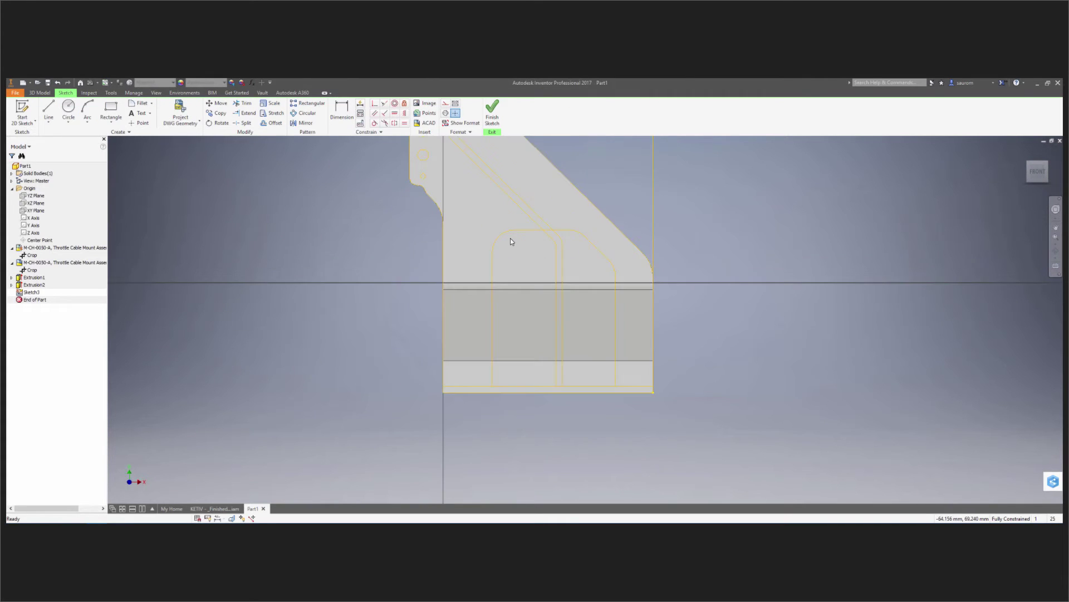
pyautogui.scroll(3, 419, 271)
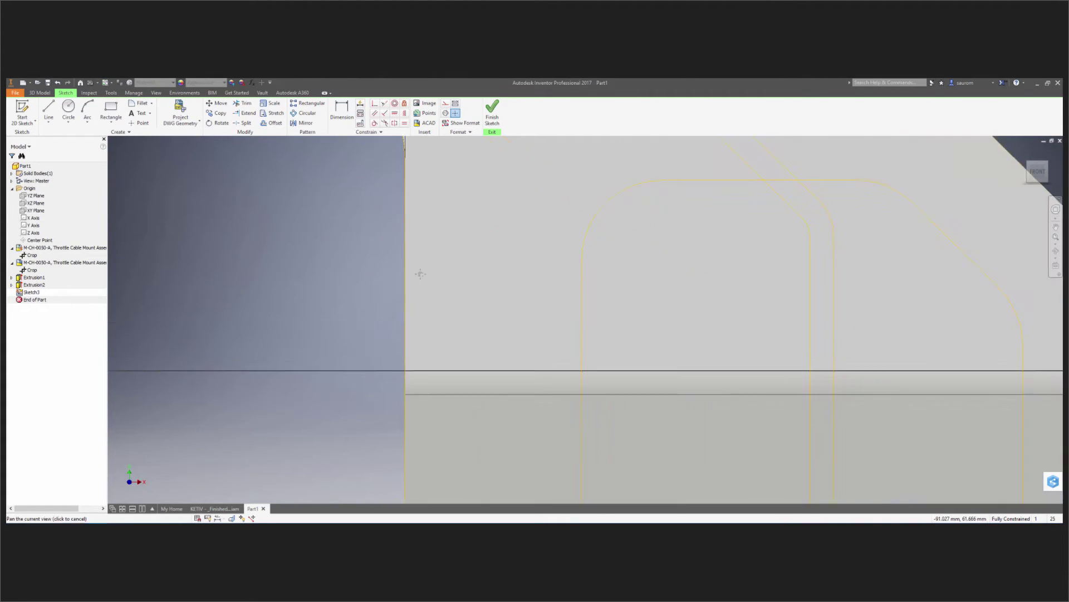
pyautogui.moveTo(420, 273); pyautogui.dragTo(105, 293, button='middle')
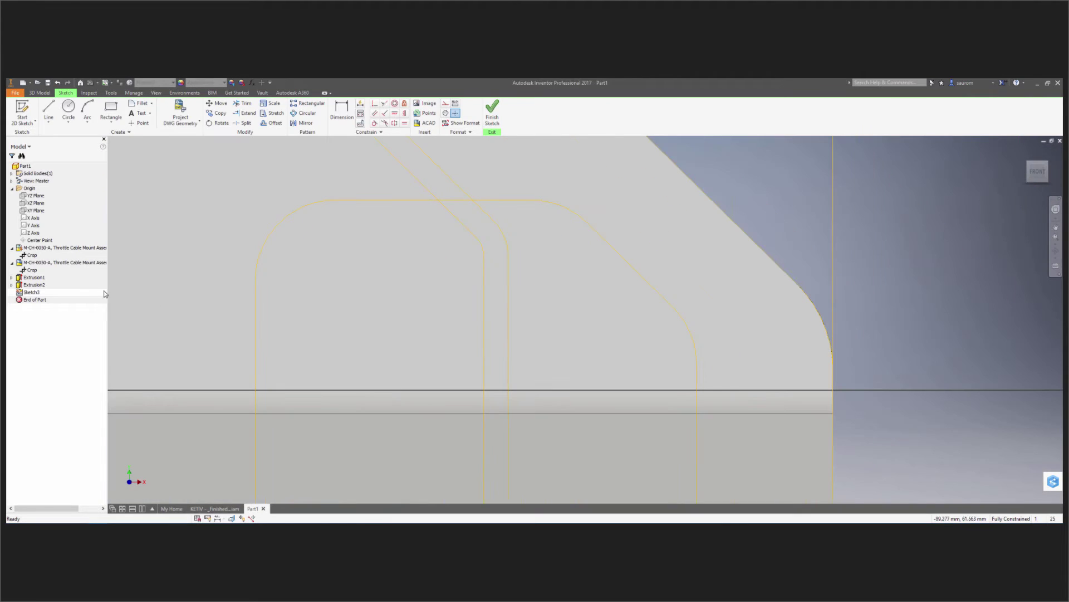
pyautogui.click(257, 323)
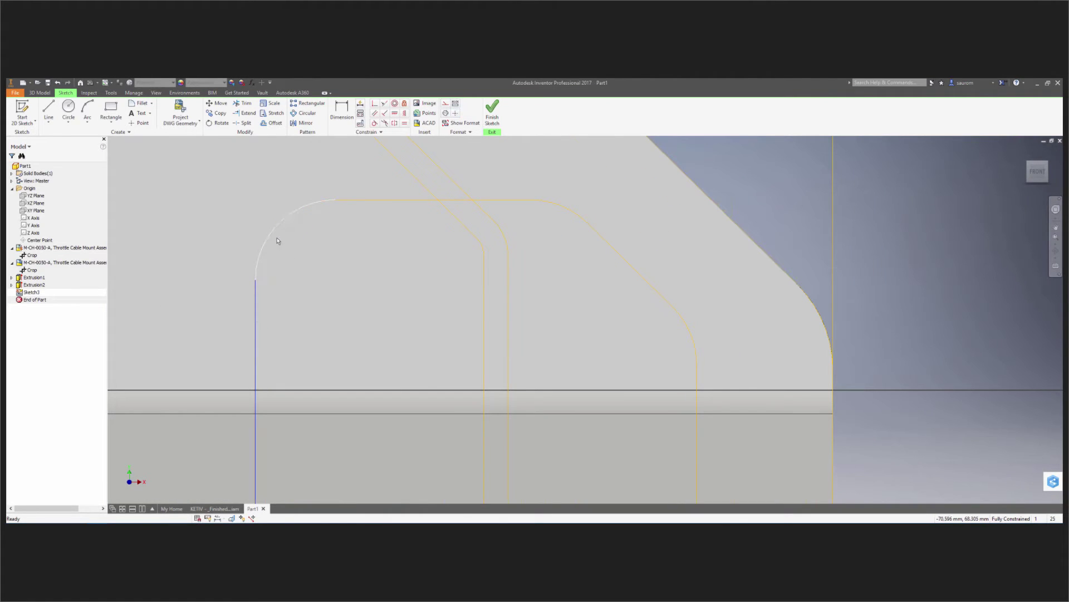
pyautogui.keyDown('ctrl'); pyautogui.click(278, 237); pyautogui.keyUp('ctrl')
pyautogui.keyDown('ctrl'); pyautogui.click(484, 202); pyautogui.keyUp('ctrl')
pyautogui.keyDown('ctrl'); pyautogui.click(564, 211); pyautogui.keyUp('ctrl')
pyautogui.keyDown('ctrl'); pyautogui.click(692, 345); pyautogui.keyUp('ctrl')
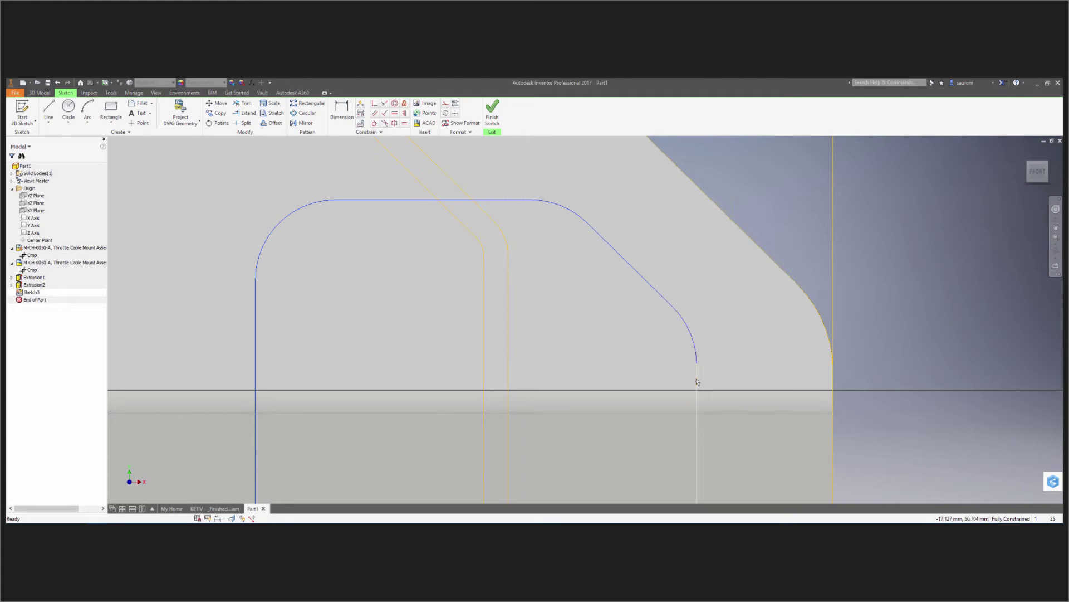
pyautogui.keyDown('ctrl'); pyautogui.click(697, 382); pyautogui.keyUp('ctrl')
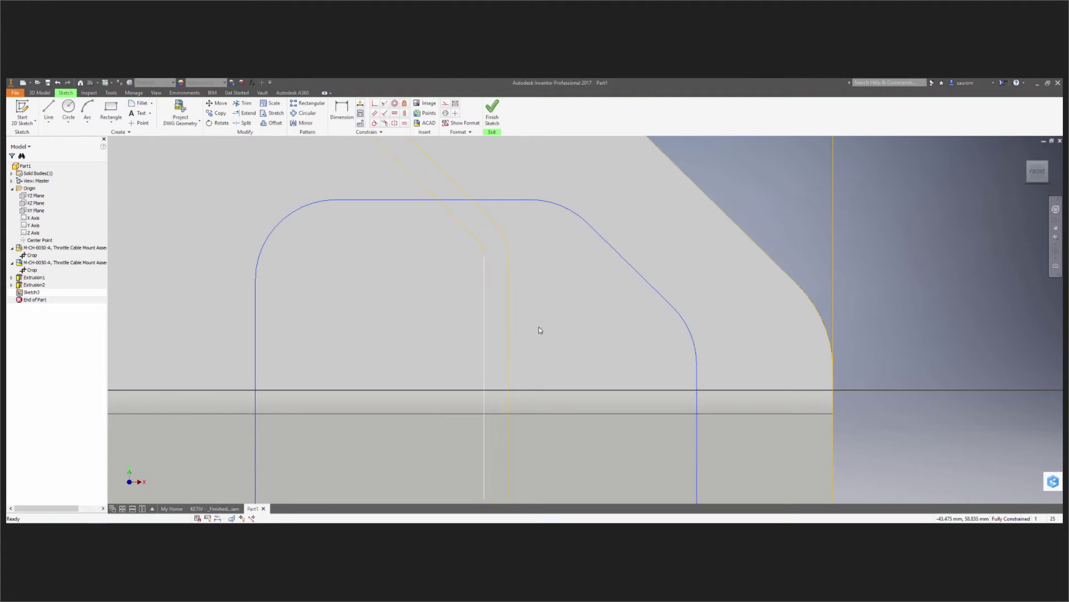
pyautogui.click(173, 122)
pyautogui.click(167, 201)
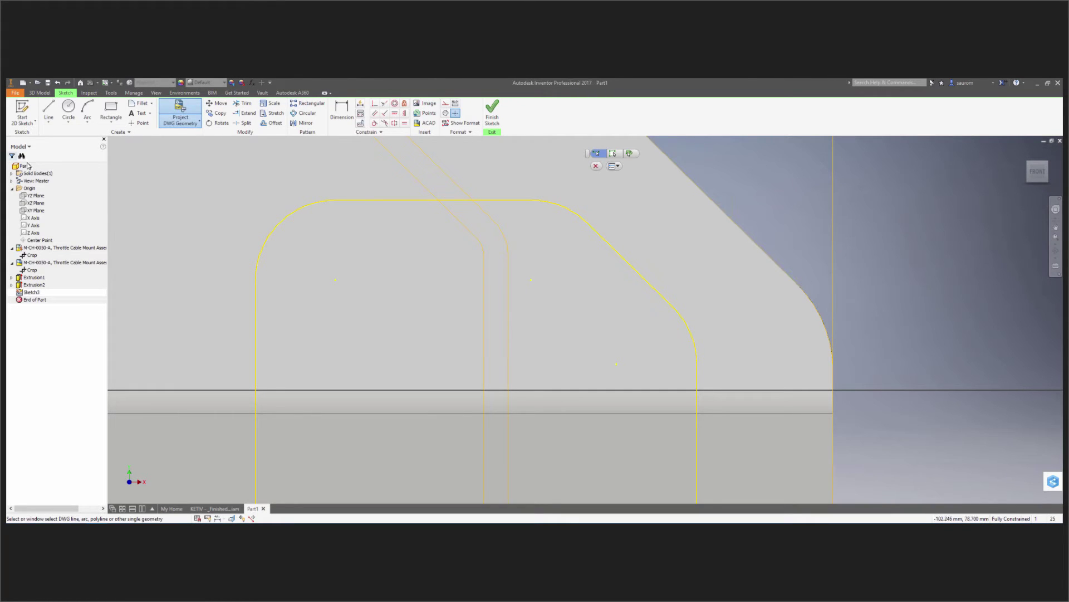
# Draw a horizontal line about 60 mm long just above the bend, from the cutout's left side to beyond its right side.
pyautogui.click(49, 111)
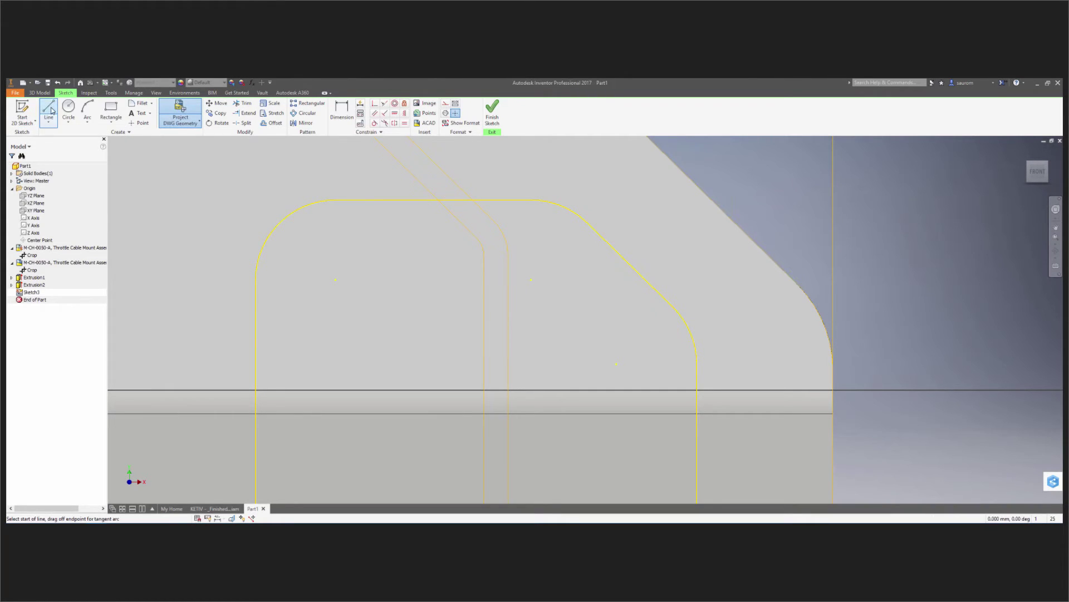
pyautogui.click(255, 373)
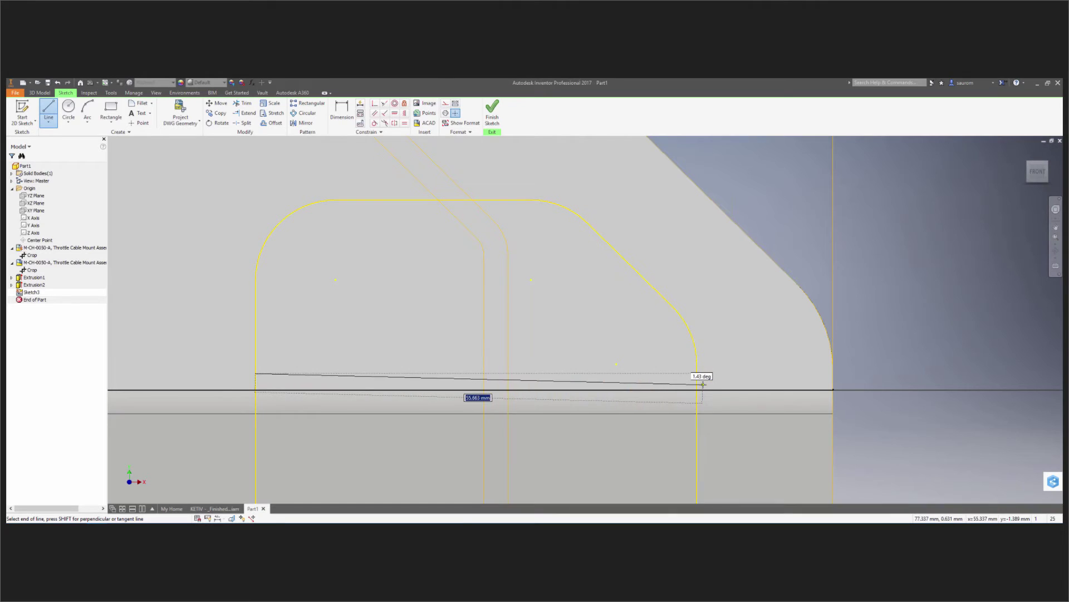
pyautogui.click(741, 373)
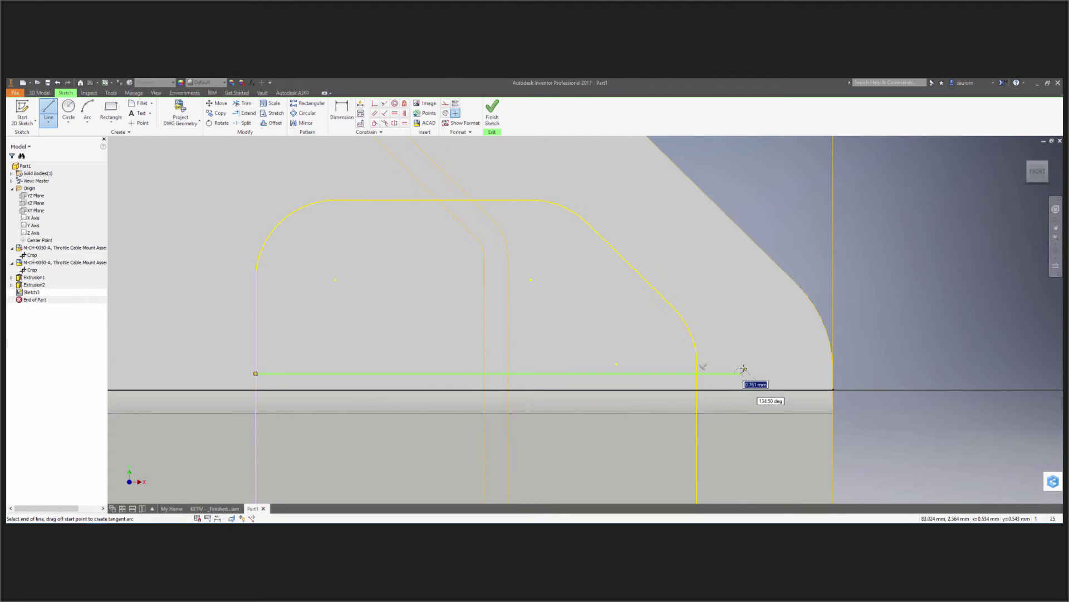
# Finish the sketch and try to extrude the closed cutout region above the bend.
pyautogui.scroll(-5, 740, 373)
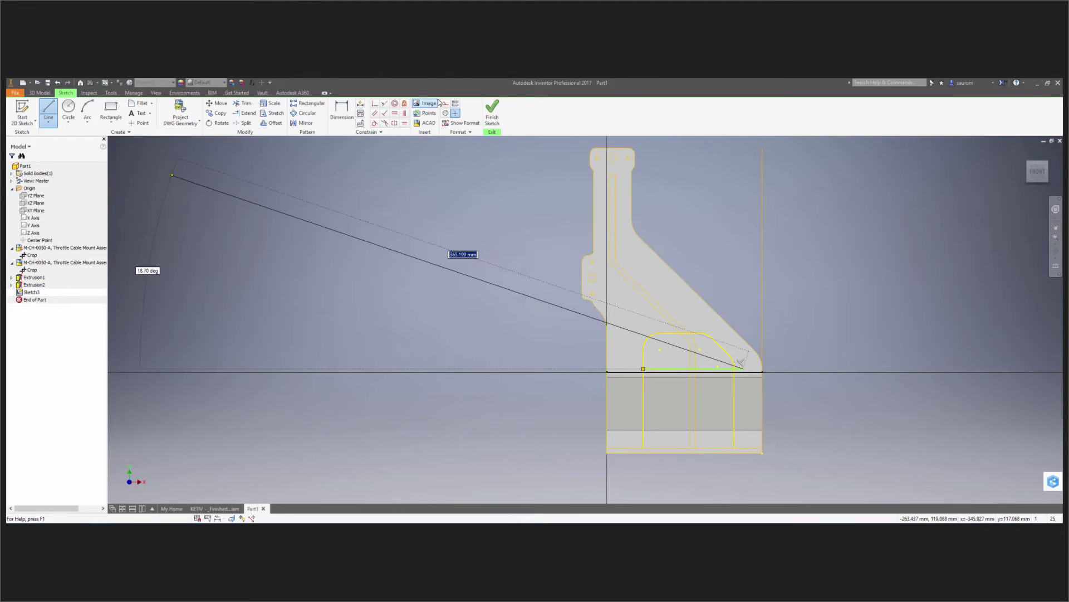
pyautogui.click(492, 113)
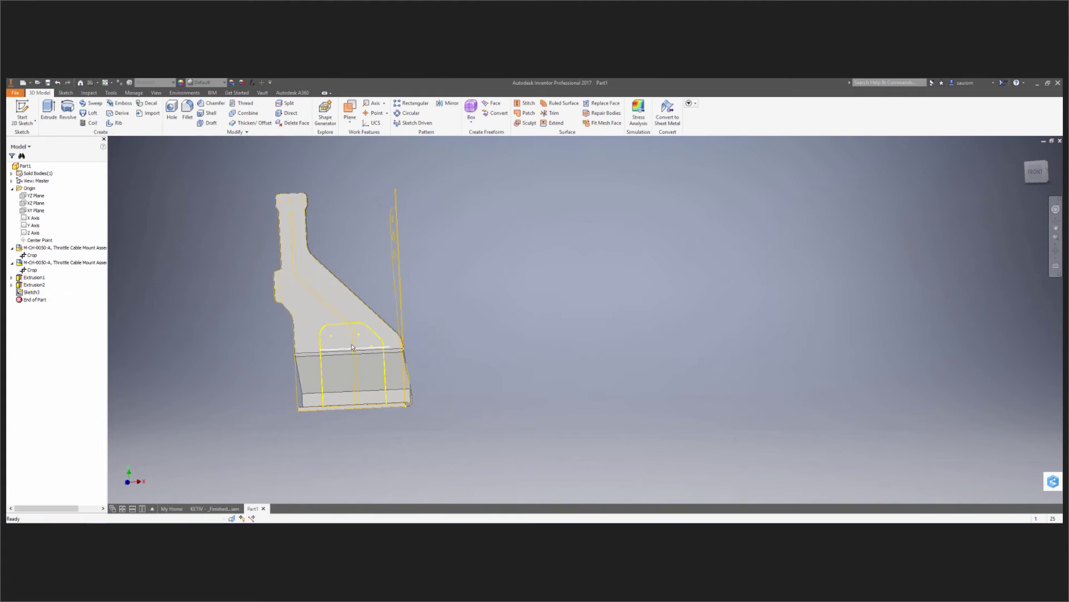
pyautogui.scroll(3, 371, 340)
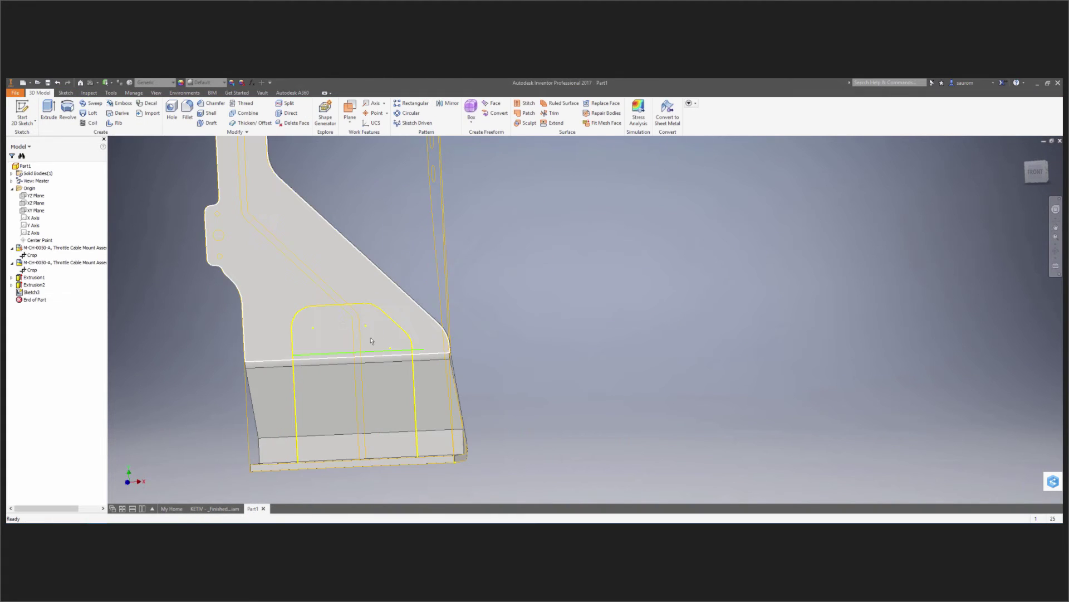
pyautogui.click(49, 111)
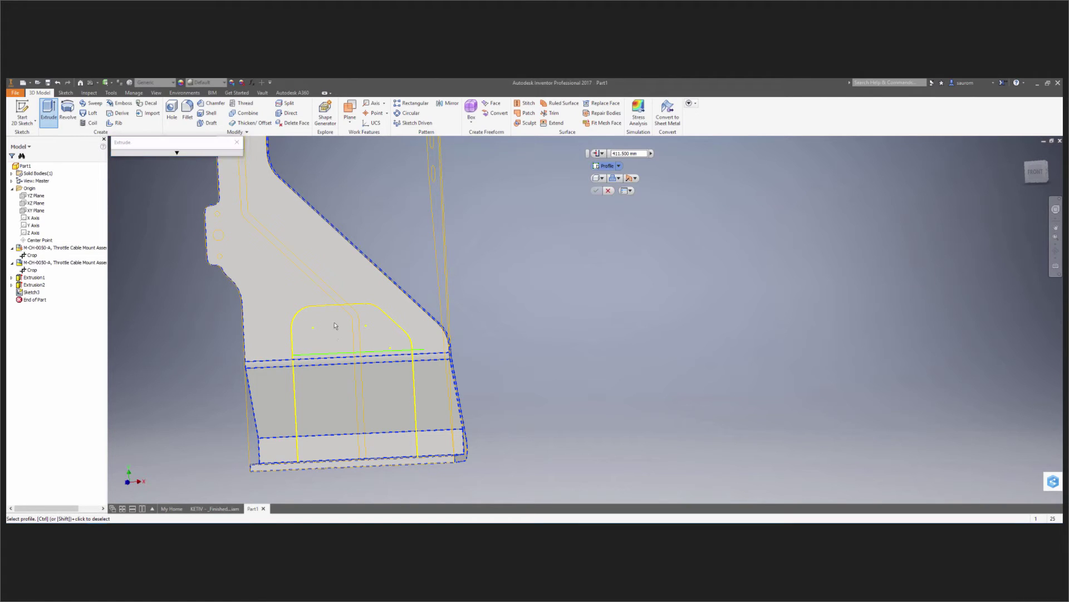
pyautogui.press('Escape')
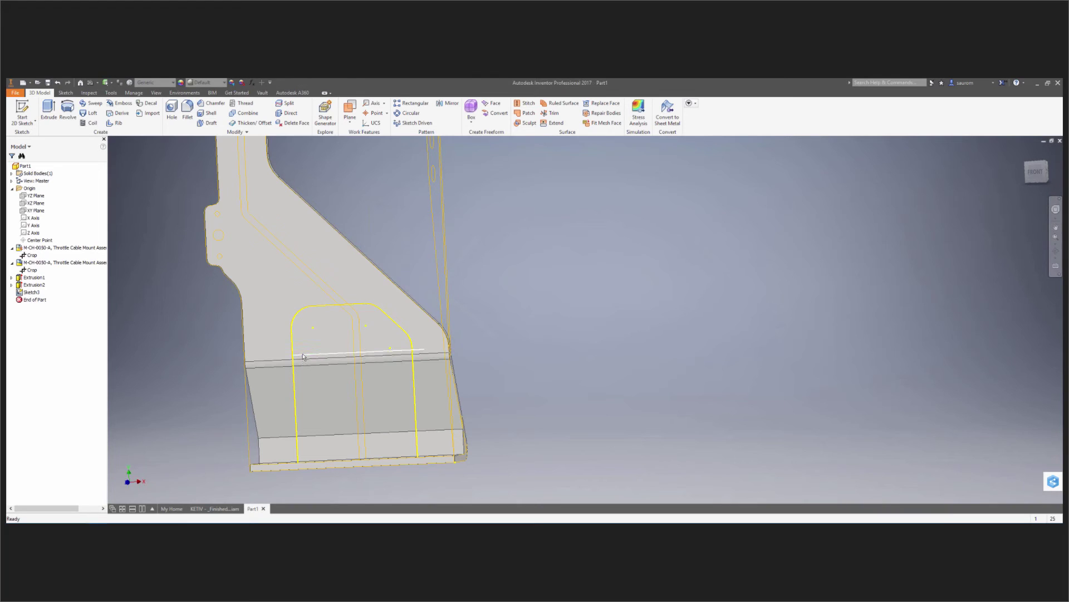
pyautogui.press('e')
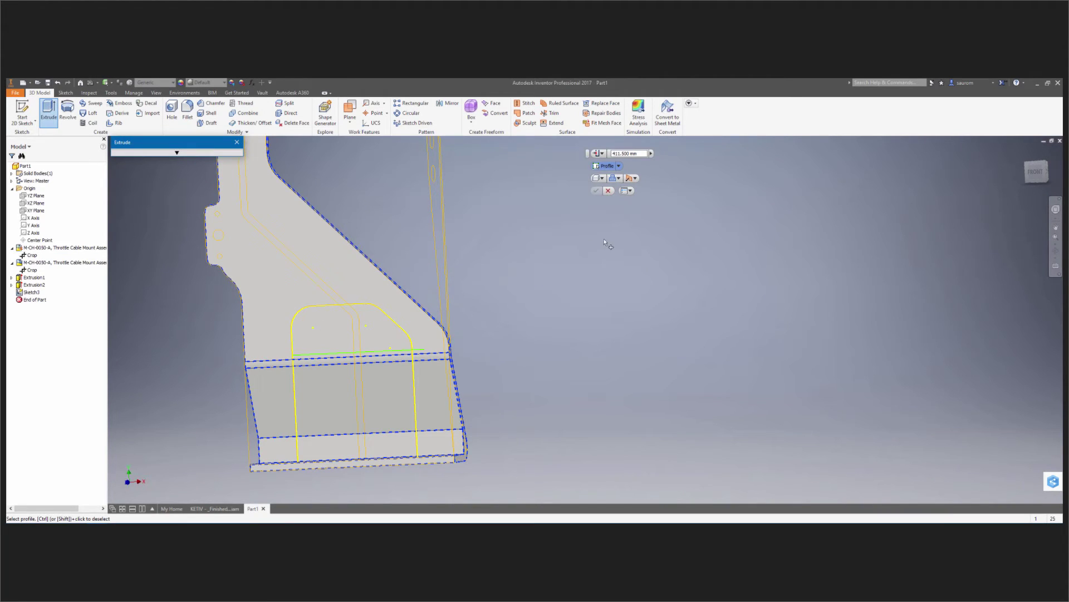
pyautogui.click(408, 338)
pyautogui.scroll(5, 411, 335)
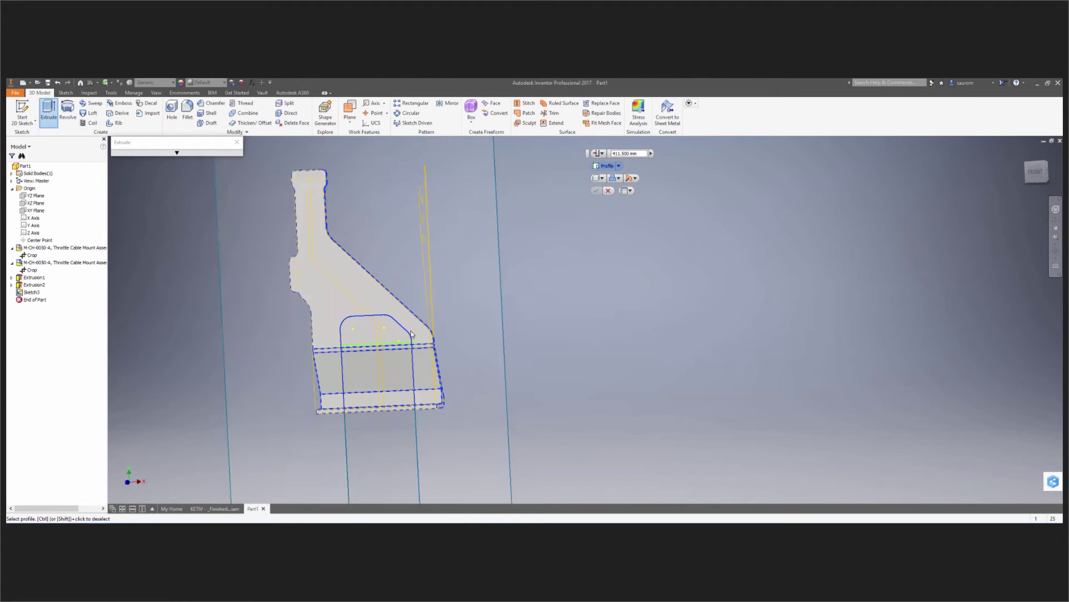
pyautogui.press('Escape')
pyautogui.keyDown('shift'); pyautogui.moveTo(365, 334); pyautogui.dragTo(394, 218, button='middle'); pyautogui.keyUp('shift')
pyautogui.scroll(-5, 394, 219)
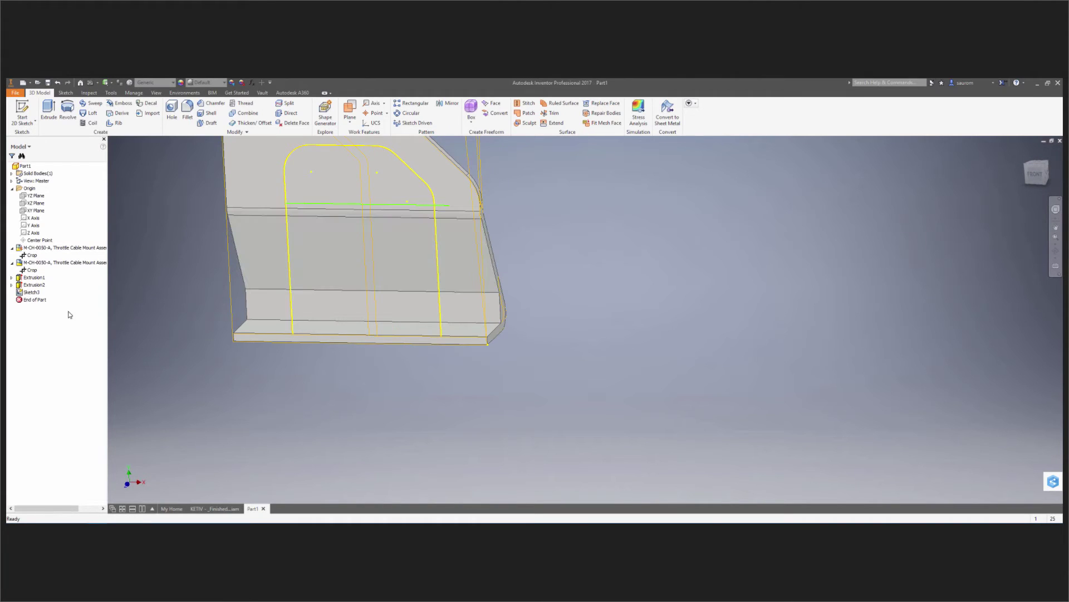
# Edit the cutout sketch and replace its horizontal line with one just above the bend that extends beyond both sides of the outline.
pyautogui.click(31, 292)
pyautogui.rightClick(32, 292)
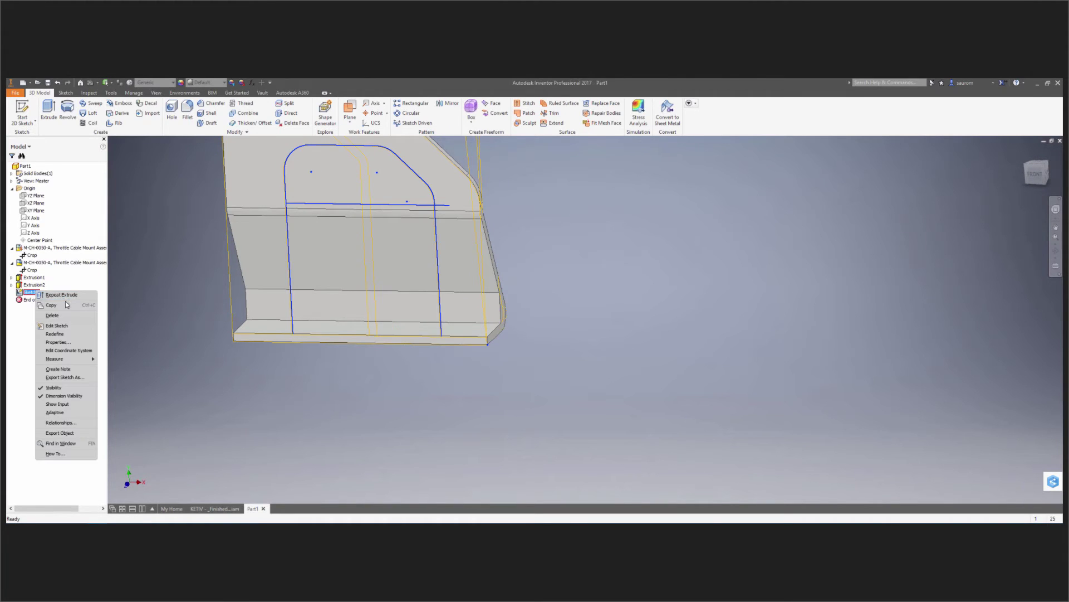
pyautogui.click(55, 326)
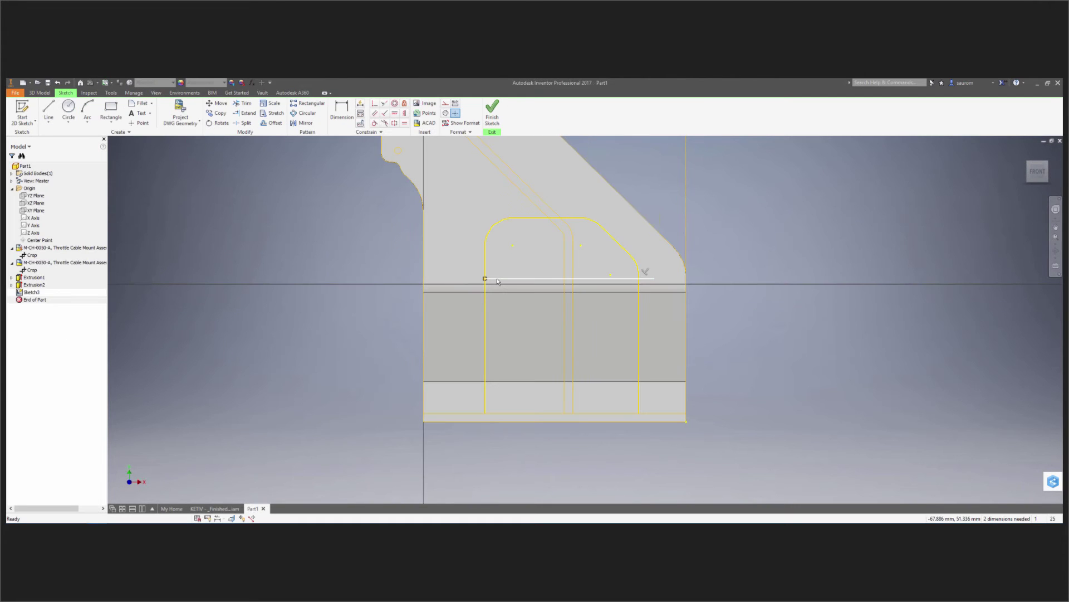
pyautogui.click(48, 110)
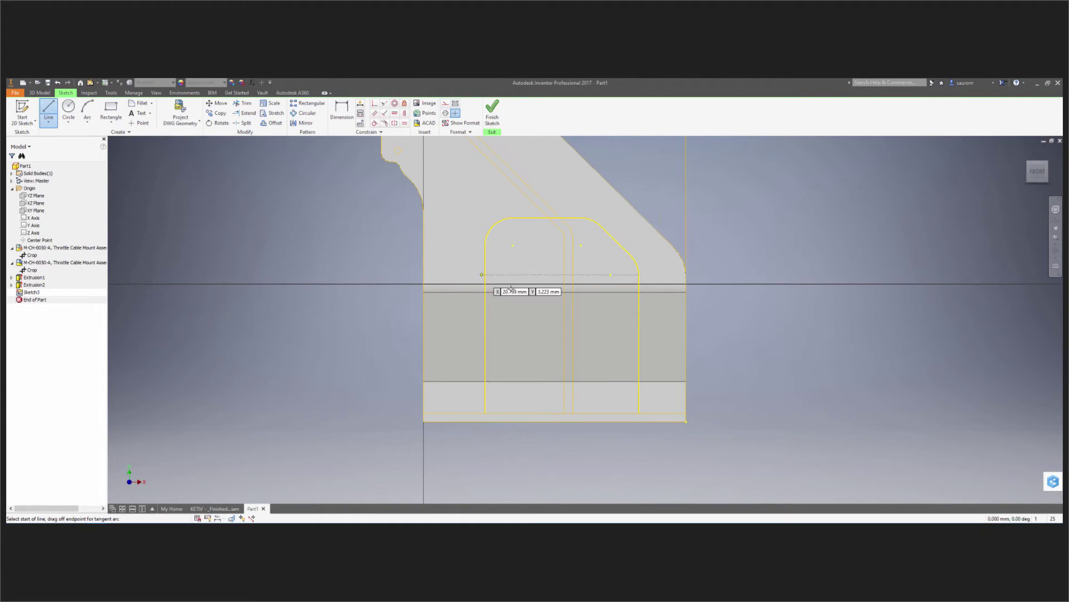
pyautogui.click(477, 276)
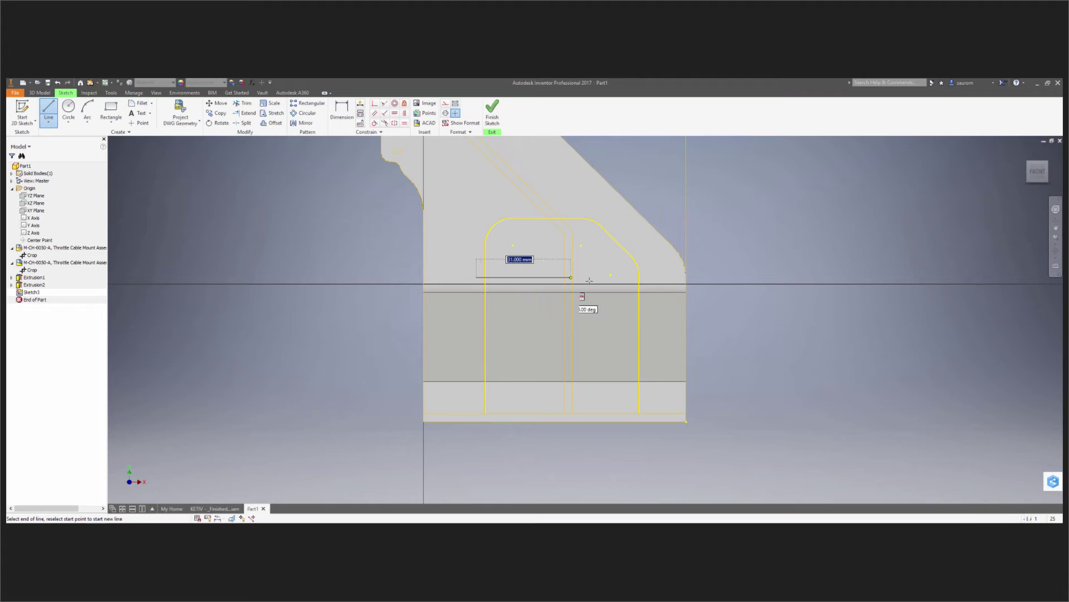
pyautogui.click(652, 277)
pyautogui.press('Escape')
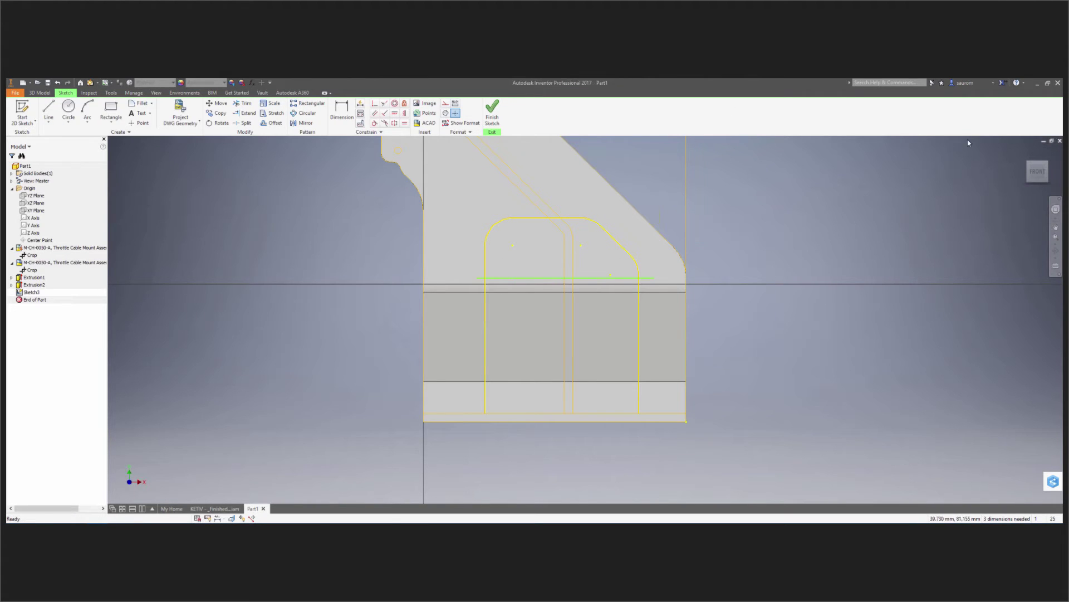
pyautogui.click(485, 112)
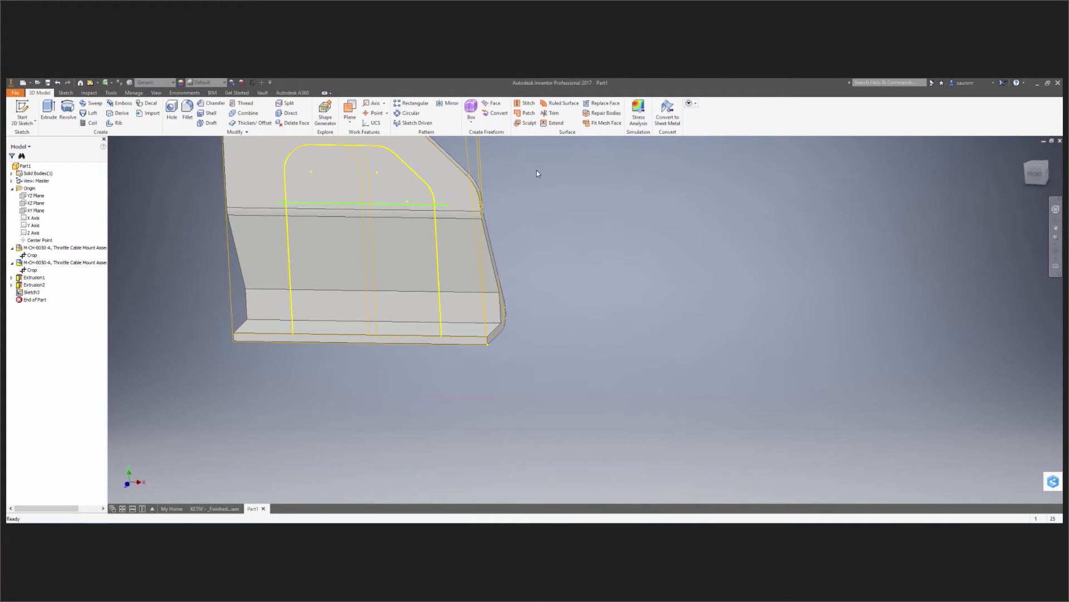
# Try again to extrude the cutout region bounded by the redrawn horizontal line.
pyautogui.keyDown('shift'); pyautogui.moveTo(534, 181); pyautogui.dragTo(490, 182, button='middle'); pyautogui.keyUp('shift')
pyautogui.press('e')
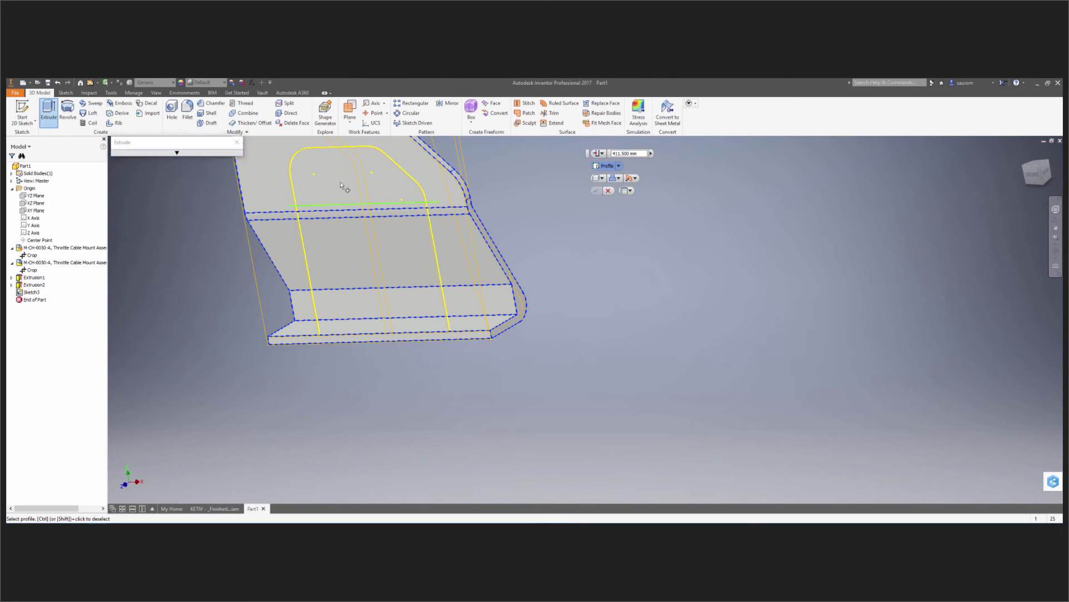
pyautogui.press('Escape')
pyautogui.click(32, 293)
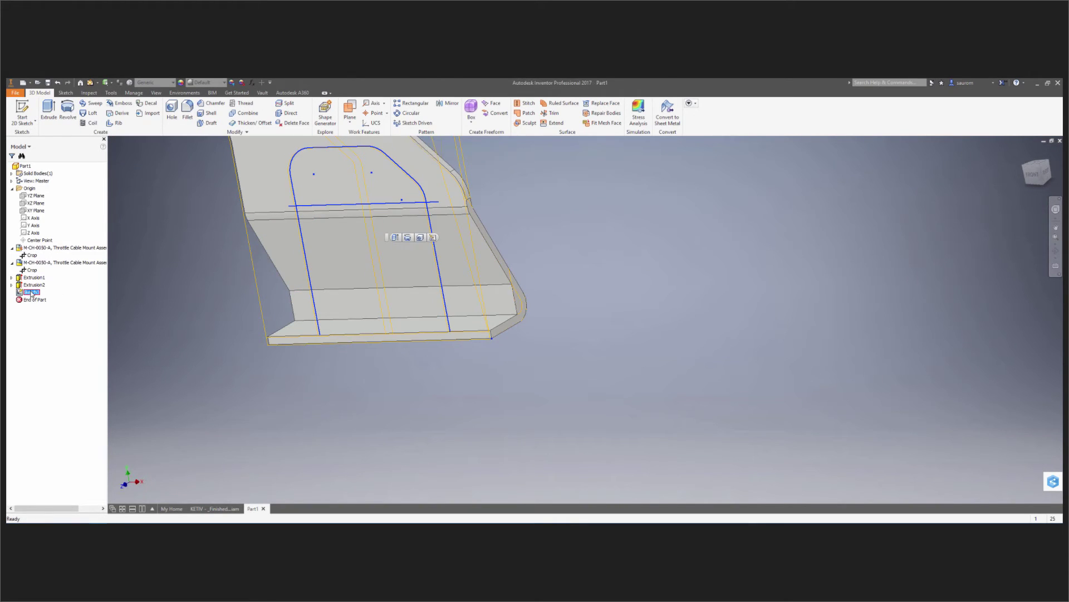
pyautogui.click(50, 110)
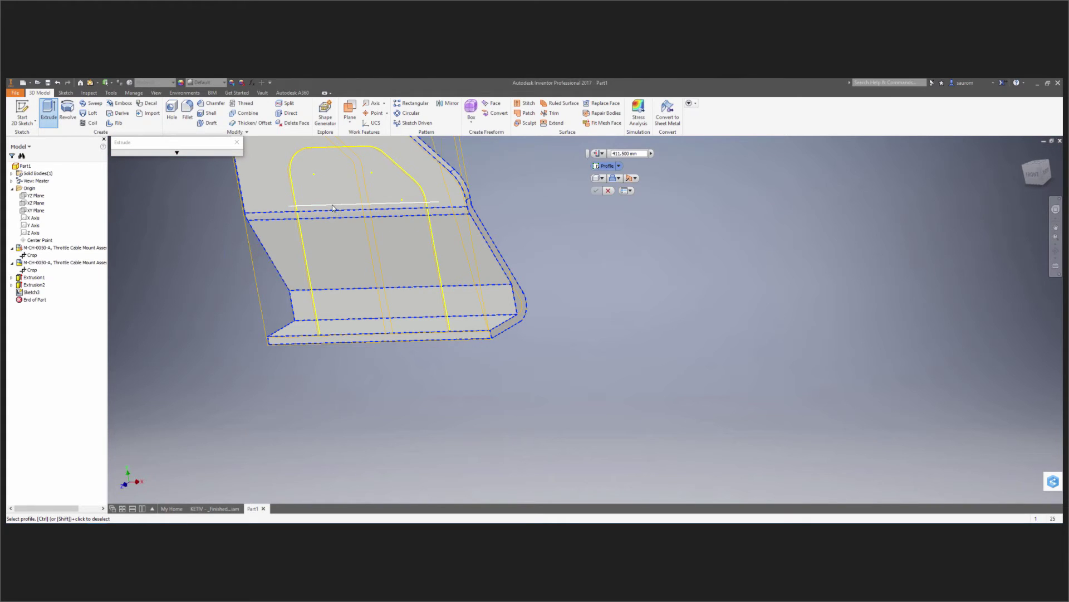
pyautogui.scroll(6, 496, 228)
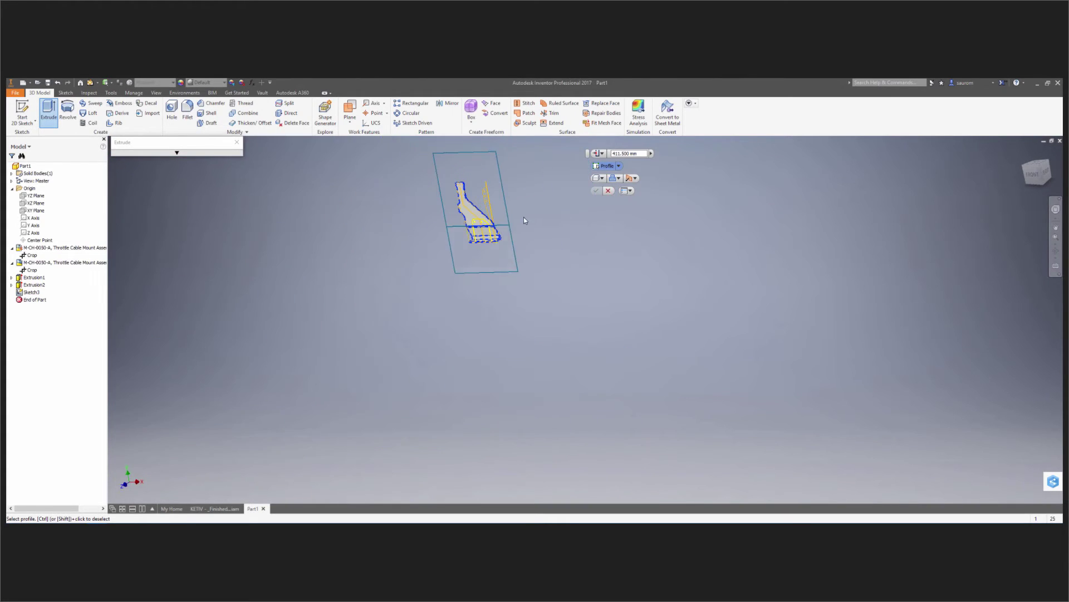
pyautogui.press('Escape')
pyautogui.scroll(-8, 479, 217)
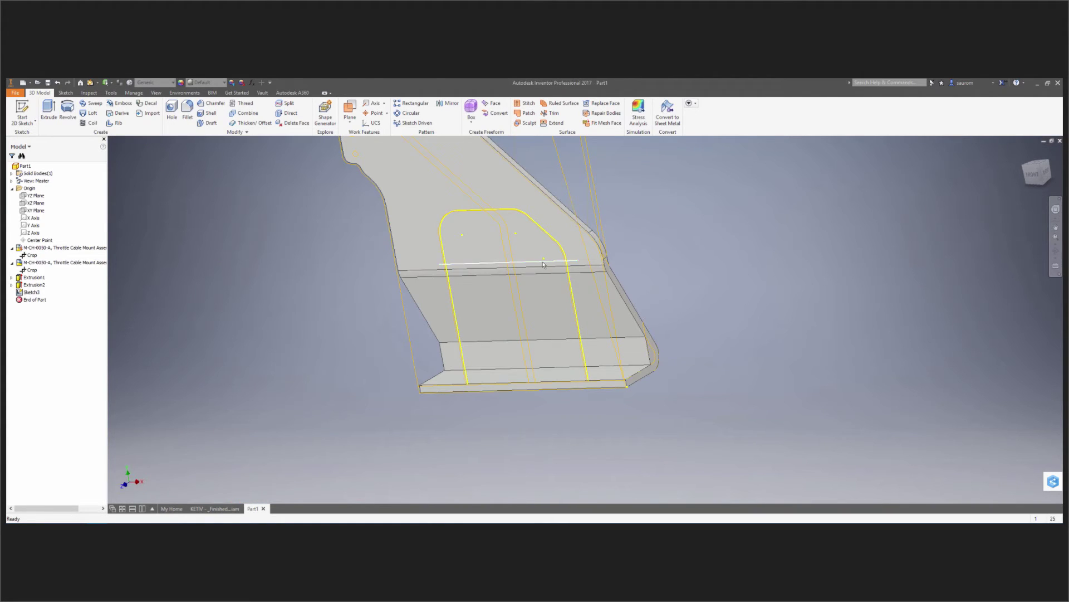
# Reopen the cutout sketch for editing and delete all of its geometry.
pyautogui.rightClick(36, 292)
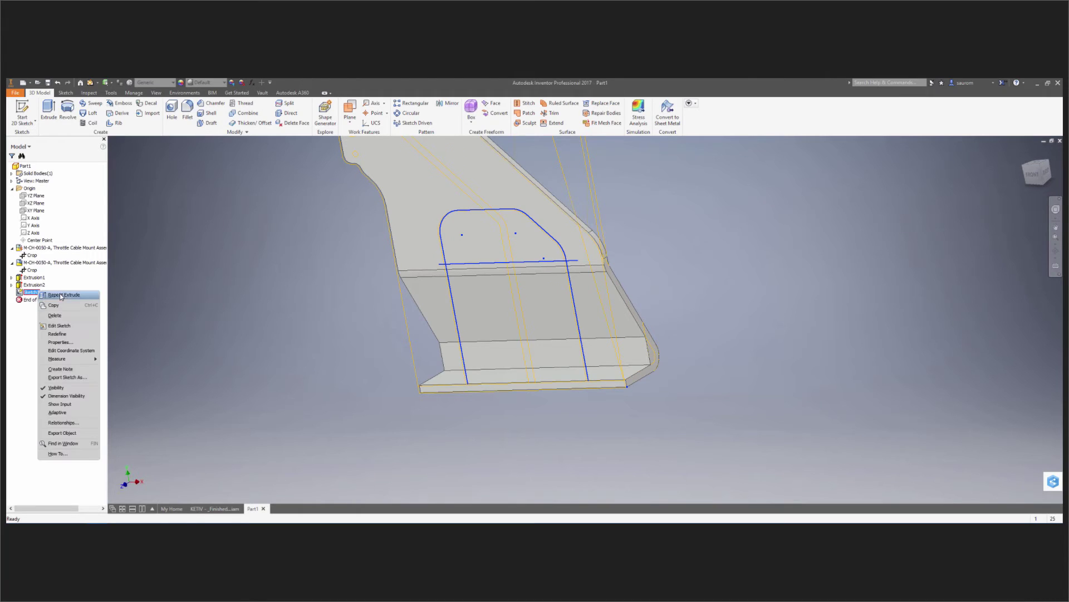
pyautogui.click(69, 325)
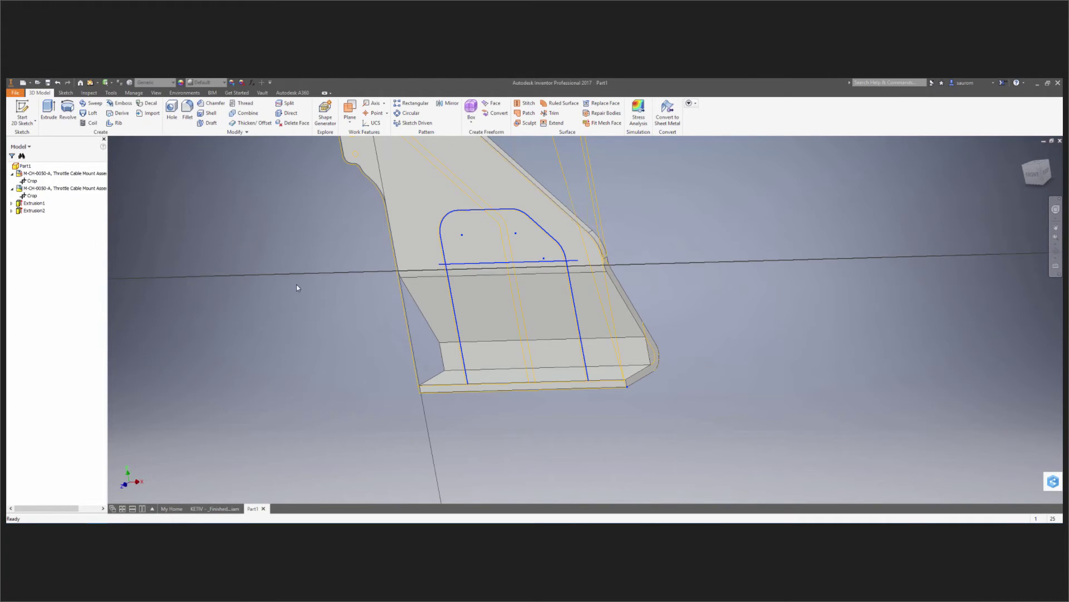
pyautogui.moveTo(418, 271)
pyautogui.mouseDown()
pyautogui.moveTo(275, 182)
pyautogui.moveTo(792, 482)
pyautogui.mouseUp()
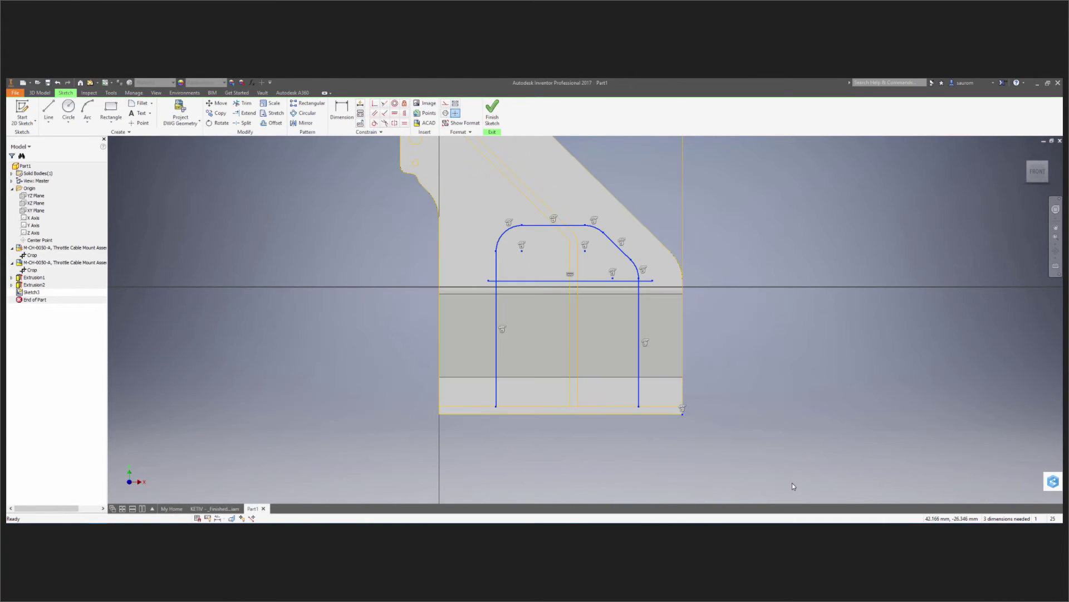
pyautogui.press('Escape')
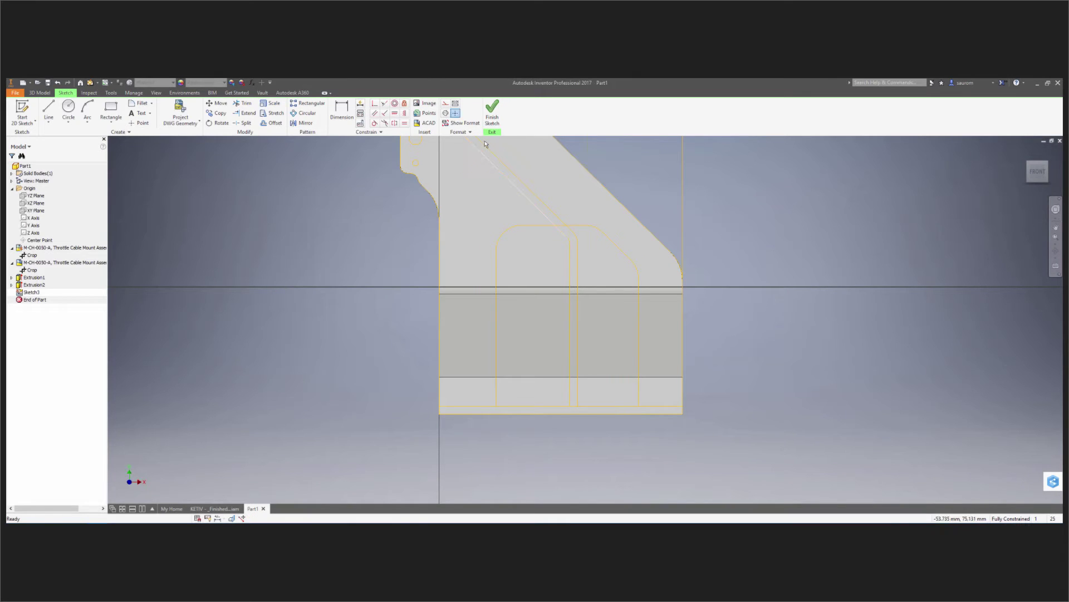
# Project the rounded cutout outline and the horizontal line near the bracket's base from the underlay with Project DWG Geometry, and finish the sketch.
pyautogui.click(496, 365)
pyautogui.keyDown('ctrl'); pyautogui.click(504, 236); pyautogui.keyUp('ctrl')
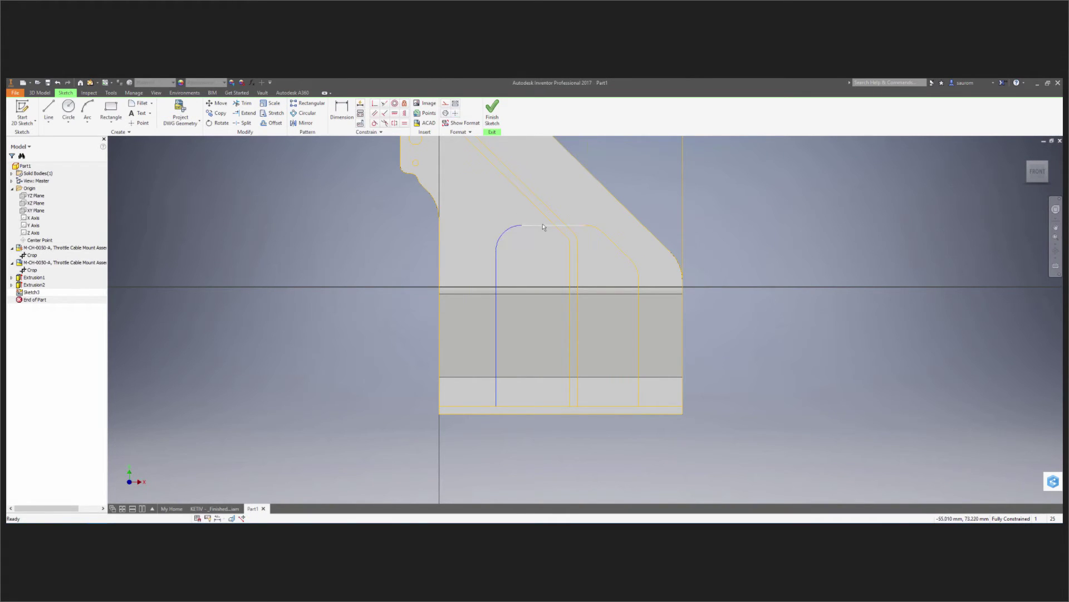
pyautogui.keyDown('ctrl'); pyautogui.click(581, 227); pyautogui.keyUp('ctrl')
pyautogui.keyDown('ctrl'); pyautogui.click(638, 315); pyautogui.keyUp('ctrl')
pyautogui.keyDown('ctrl'); pyautogui.click(582, 407); pyautogui.keyUp('ctrl')
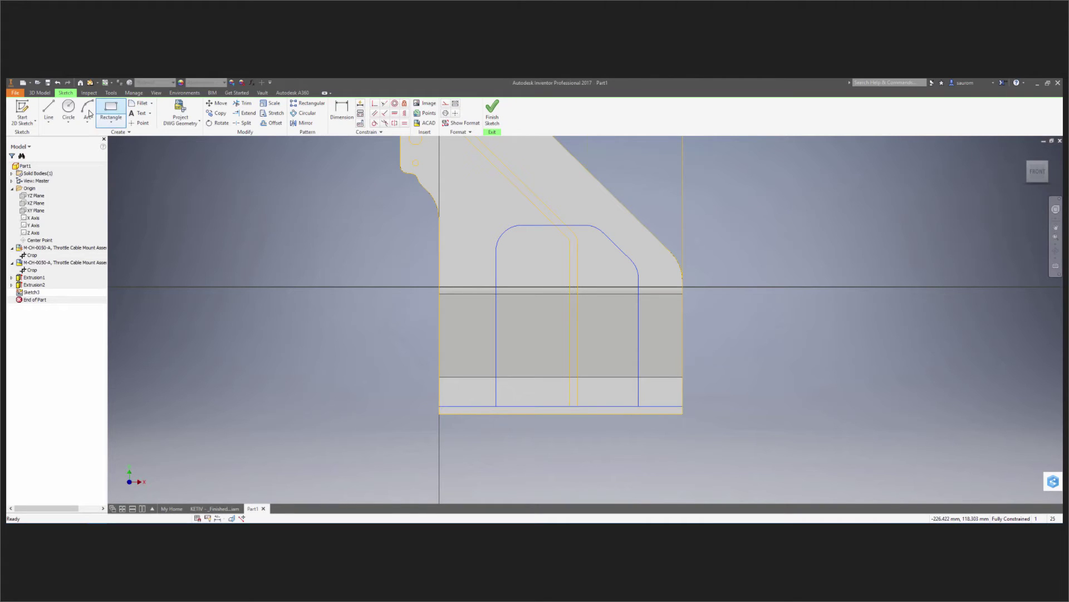
pyautogui.click(179, 111)
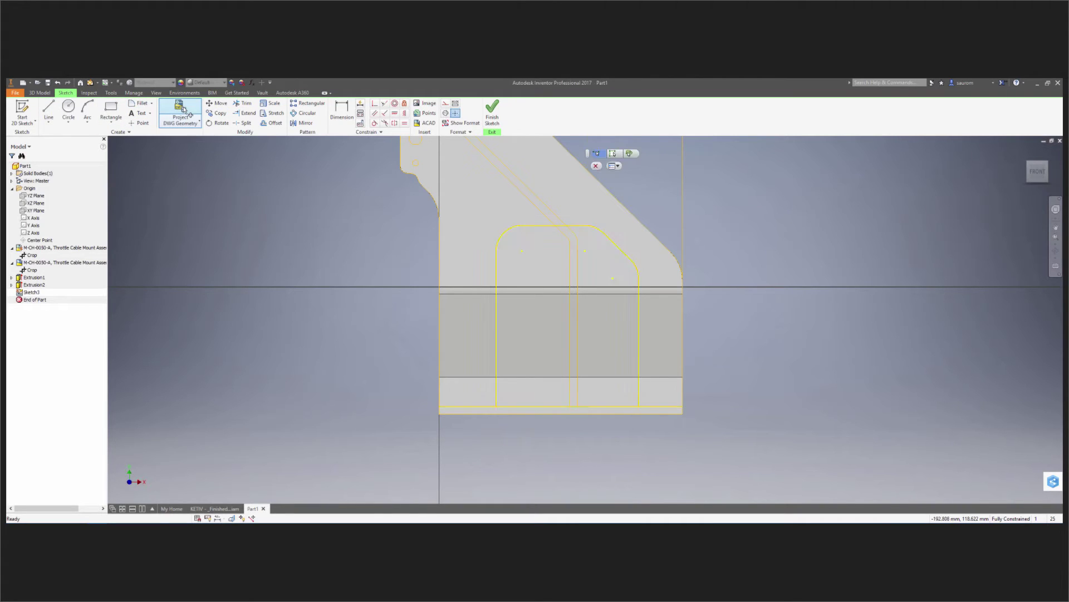
pyautogui.click(493, 110)
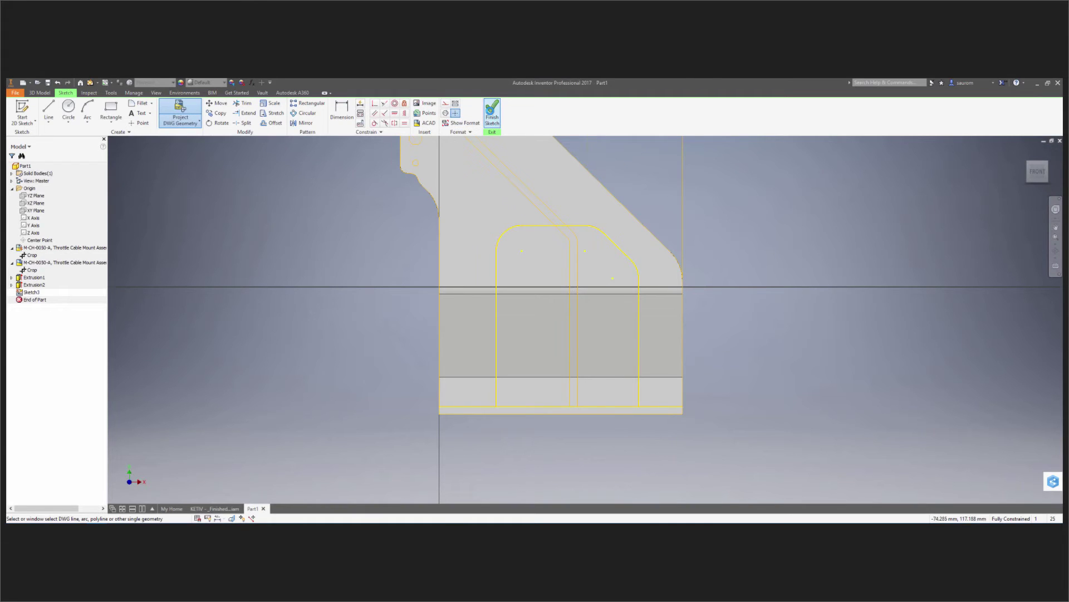
# Extrude the closed cutout profile backward through the bracket with the Cut operation.
pyautogui.click(49, 110)
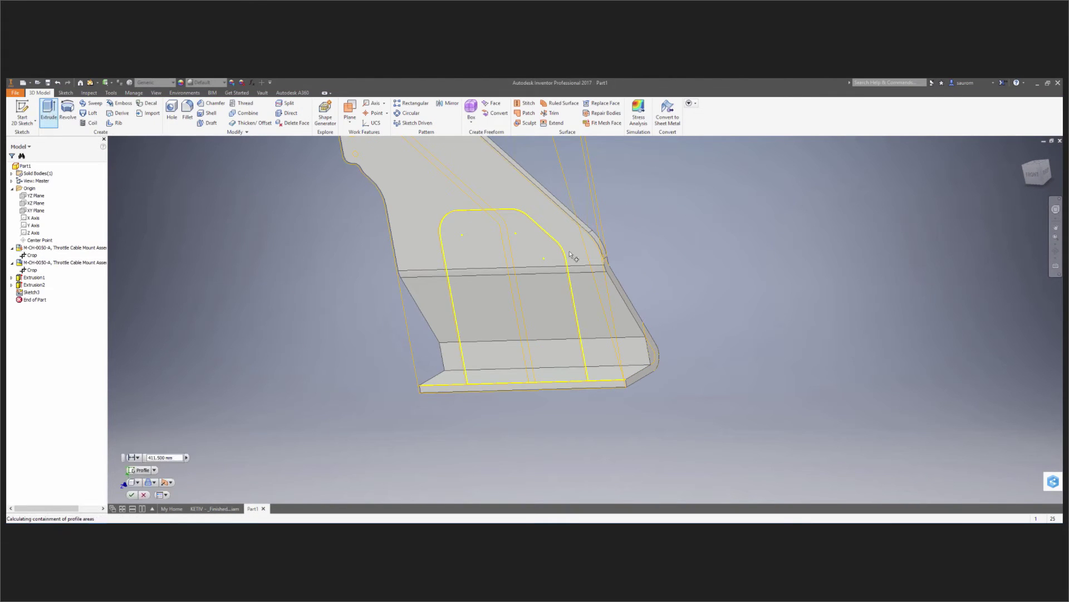
pyautogui.scroll(-5, 479, 344)
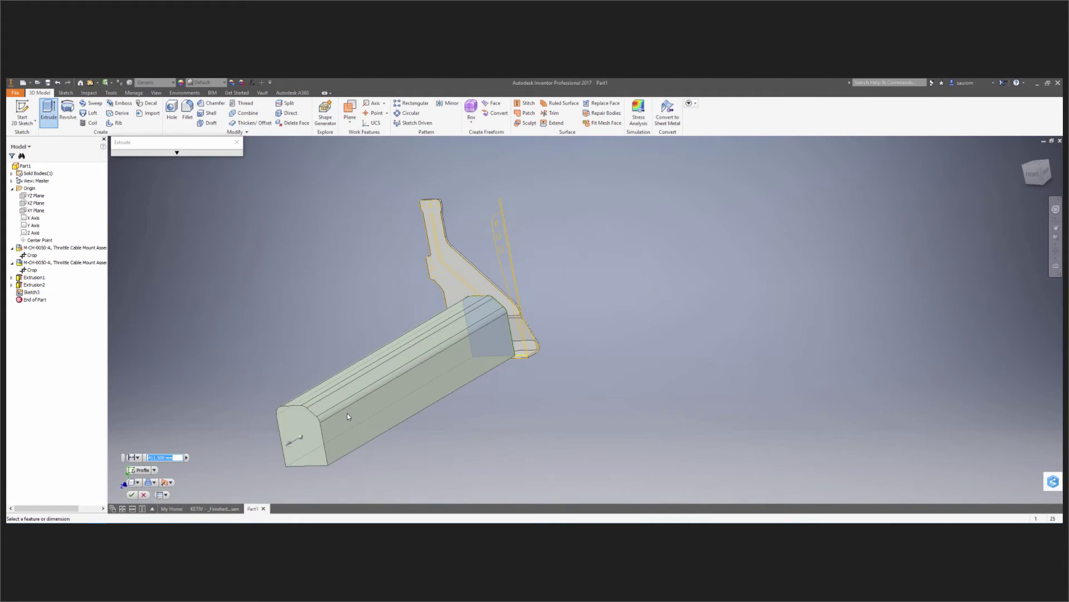
pyautogui.moveTo(289, 445); pyautogui.dragTo(591, 301)
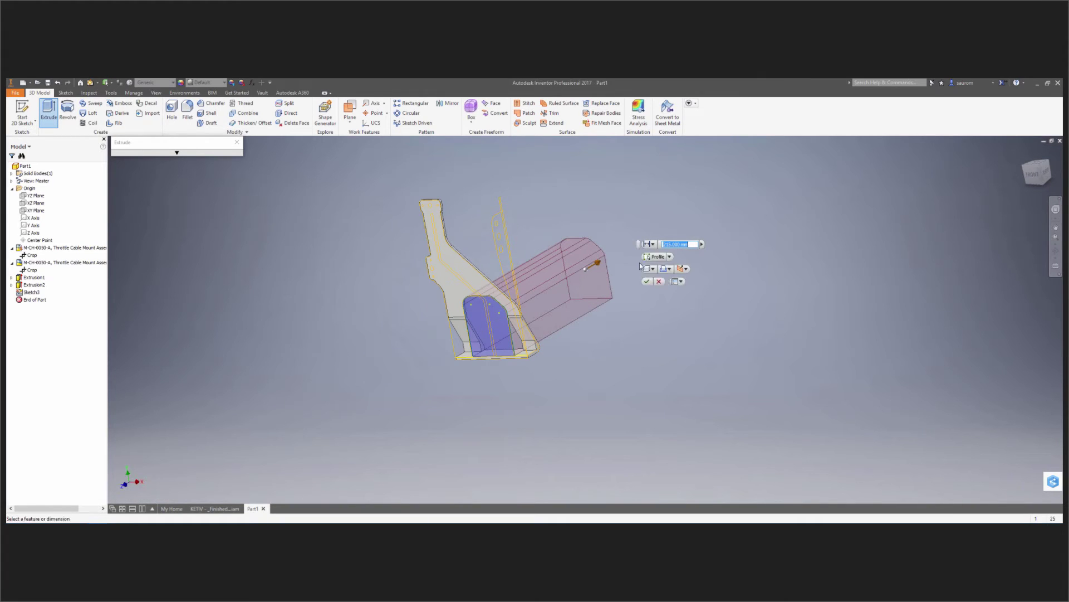
pyautogui.click(669, 269)
pyautogui.click(664, 291)
pyautogui.click(649, 282)
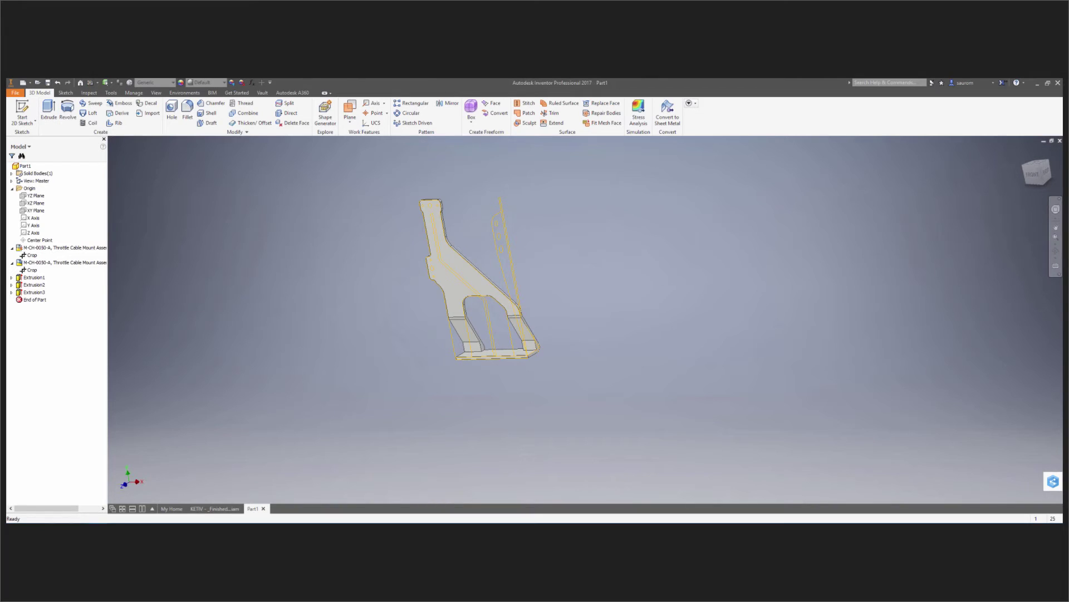
# Turn off the visibility of both Throttle Cable Mount Assembly DWG underlays.
pyautogui.click(39, 248)
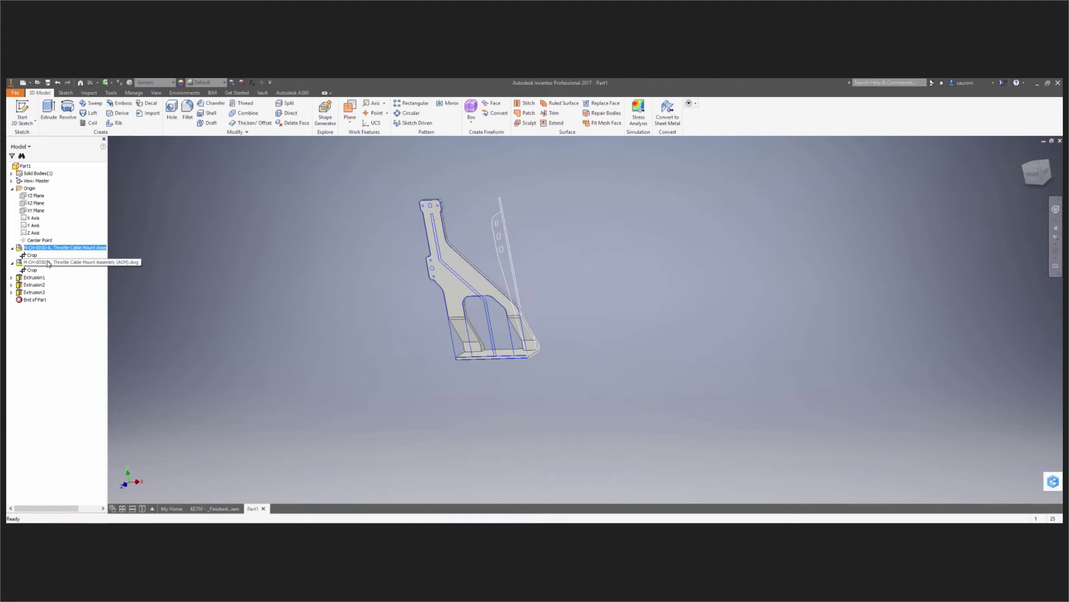
pyautogui.rightClick(48, 264)
pyautogui.click(79, 321)
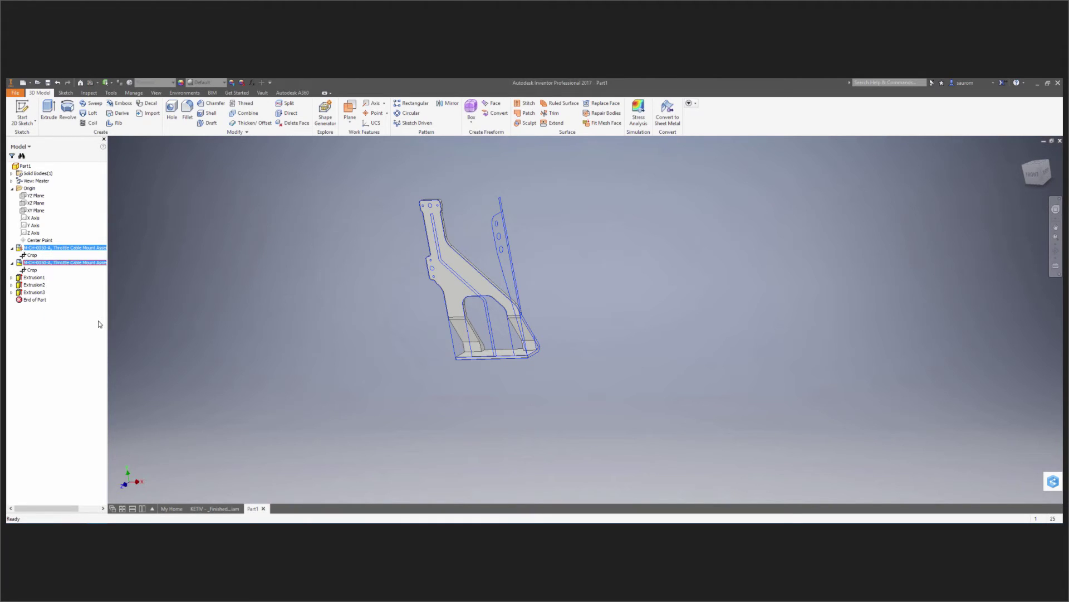
pyautogui.scroll(-3, 511, 325)
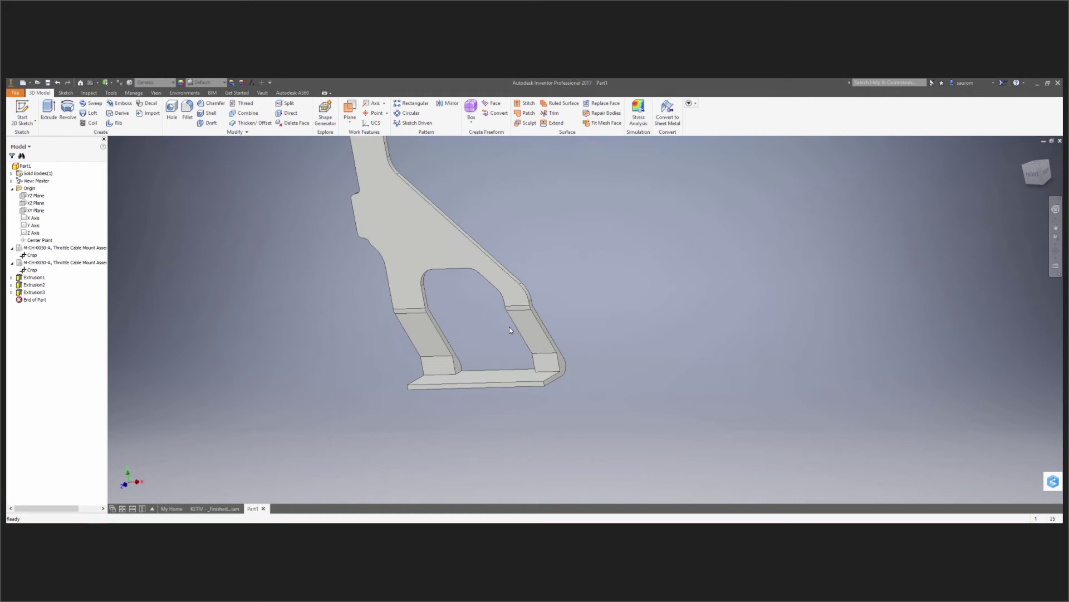
pyautogui.moveTo(468, 343); pyautogui.dragTo(667, 176, button='middle')
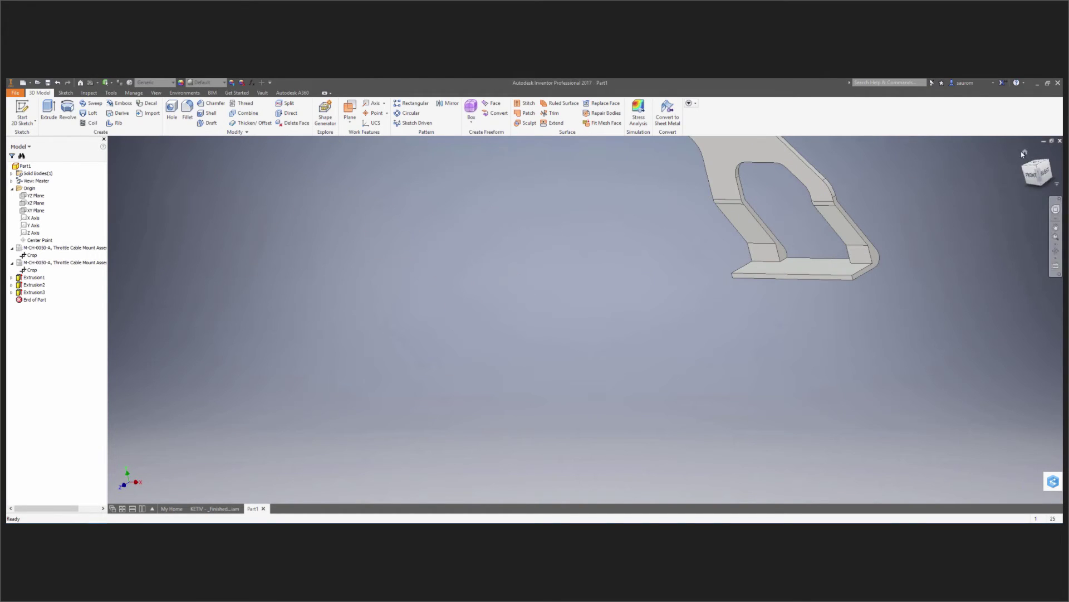
# Show the bracket in its home view and arrange Inventor side by side with the AutoCAD Throttle Cable Mount Assembly drawing.
pyautogui.click(1024, 153)
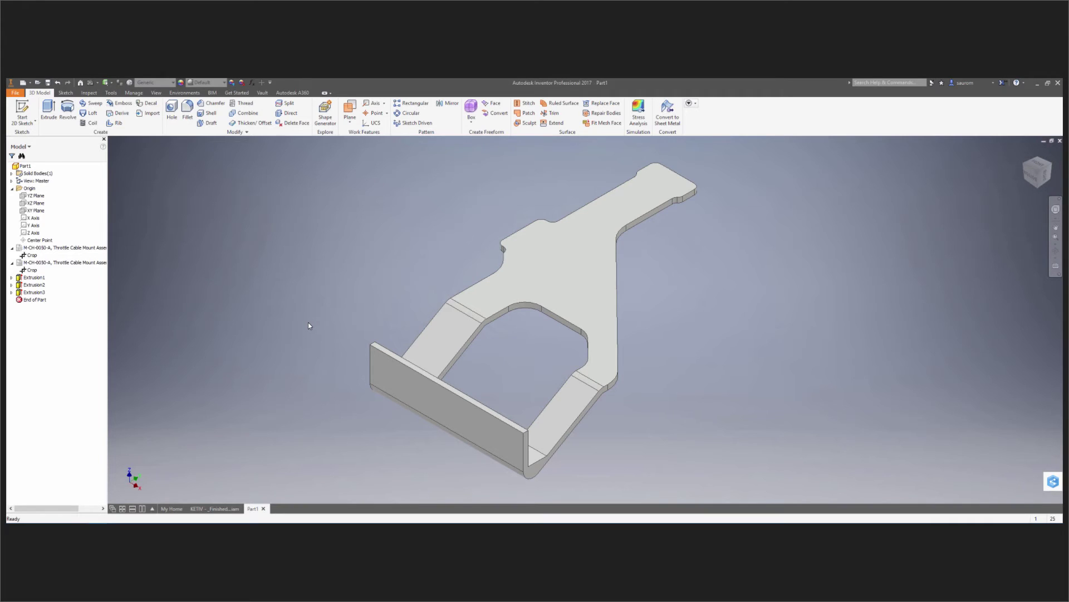
pyautogui.press('super+Left')
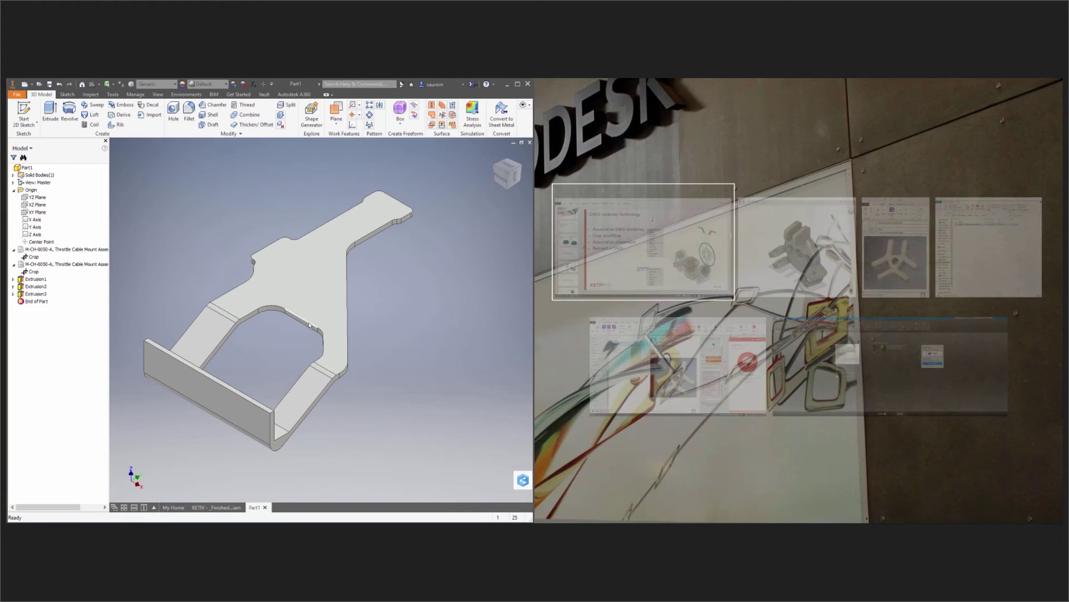
pyautogui.click(854, 378)
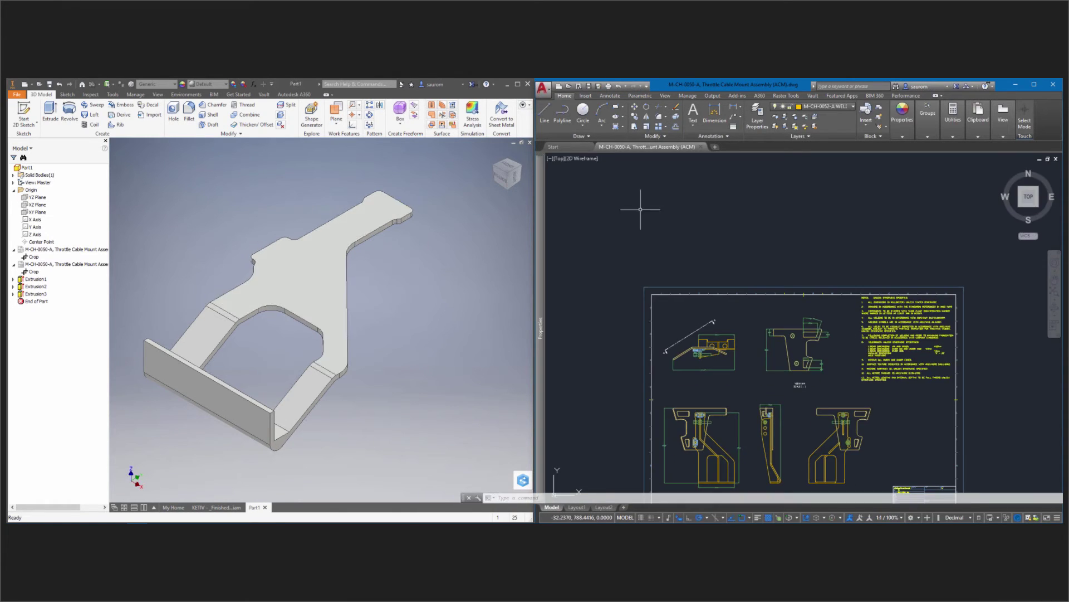
# In the AutoCAD drawing, stretch the midpoint of the cutout's upper-left corner arc outward to form a bulging, nearly circular corner.
pyautogui.write('Z')
pyautogui.press('Return')
pyautogui.write('E')
pyautogui.press('Return')
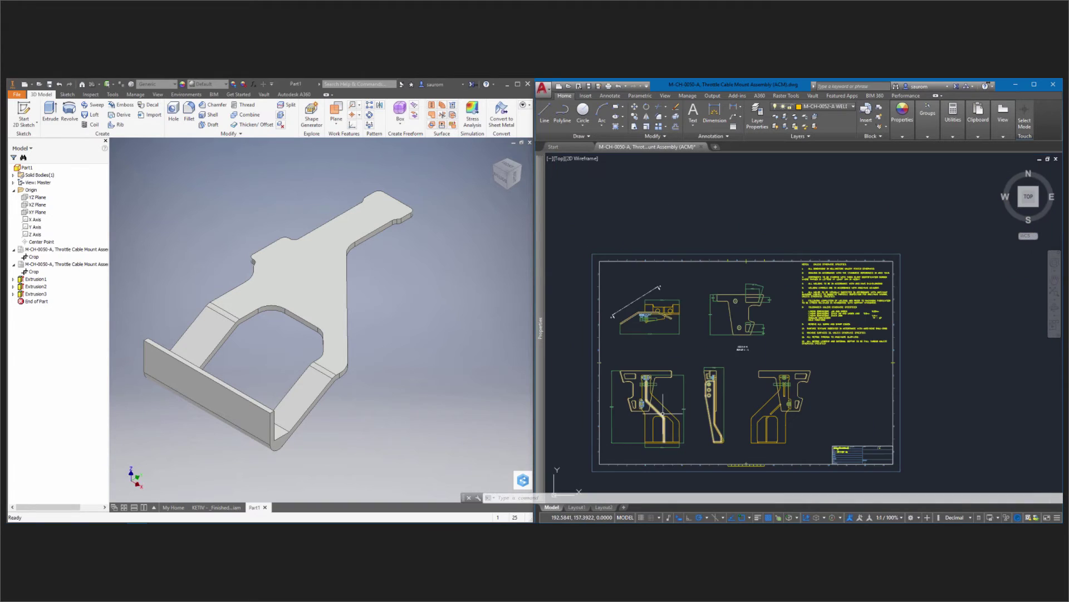
pyautogui.scroll(5, 663, 412)
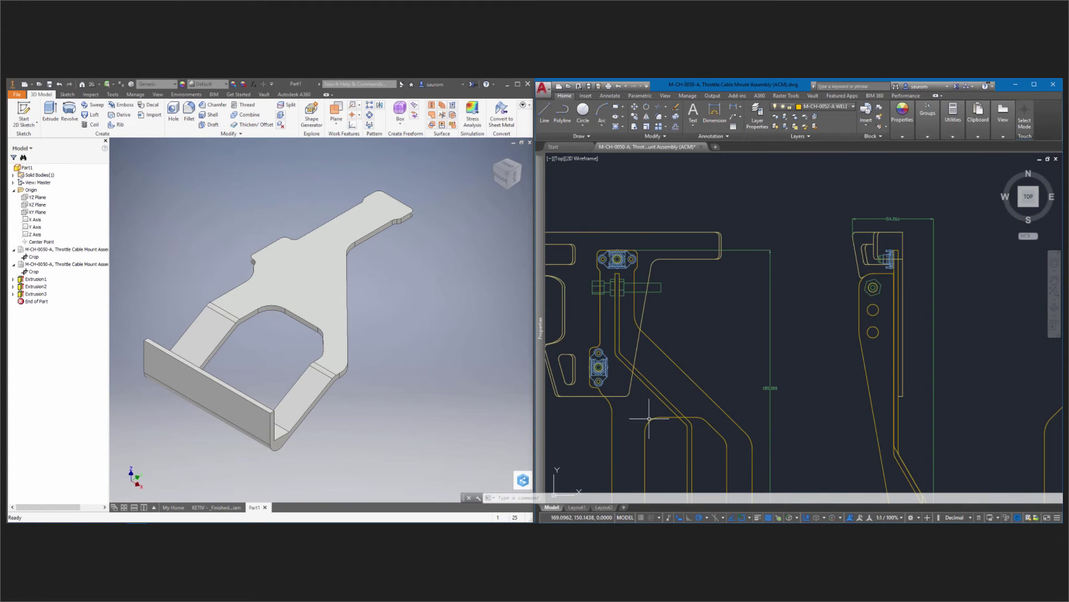
pyautogui.scroll(6, 649, 418)
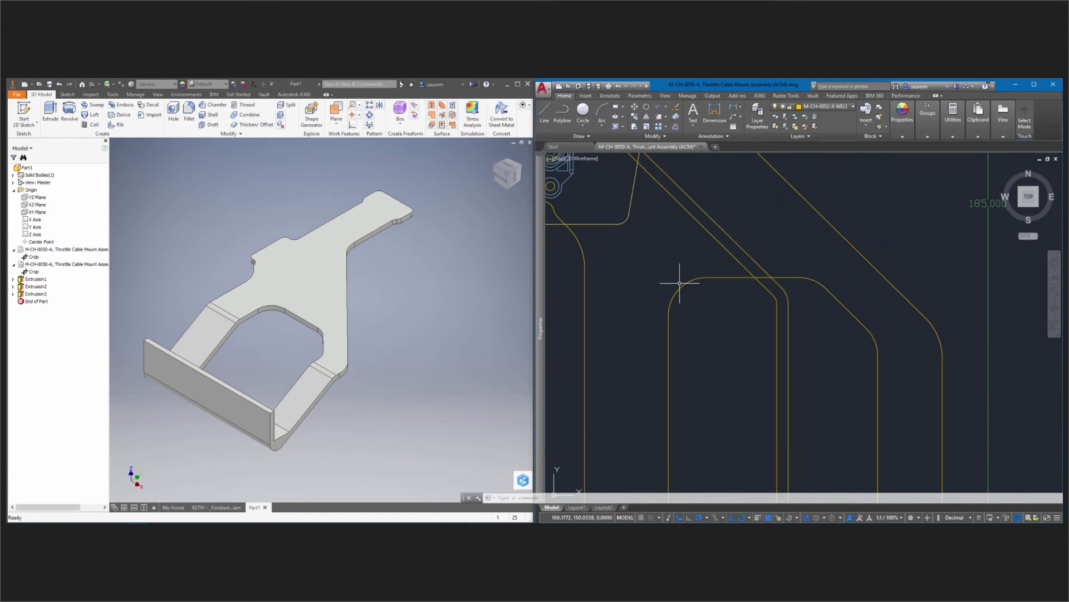
pyautogui.click(679, 286)
pyautogui.click(679, 287)
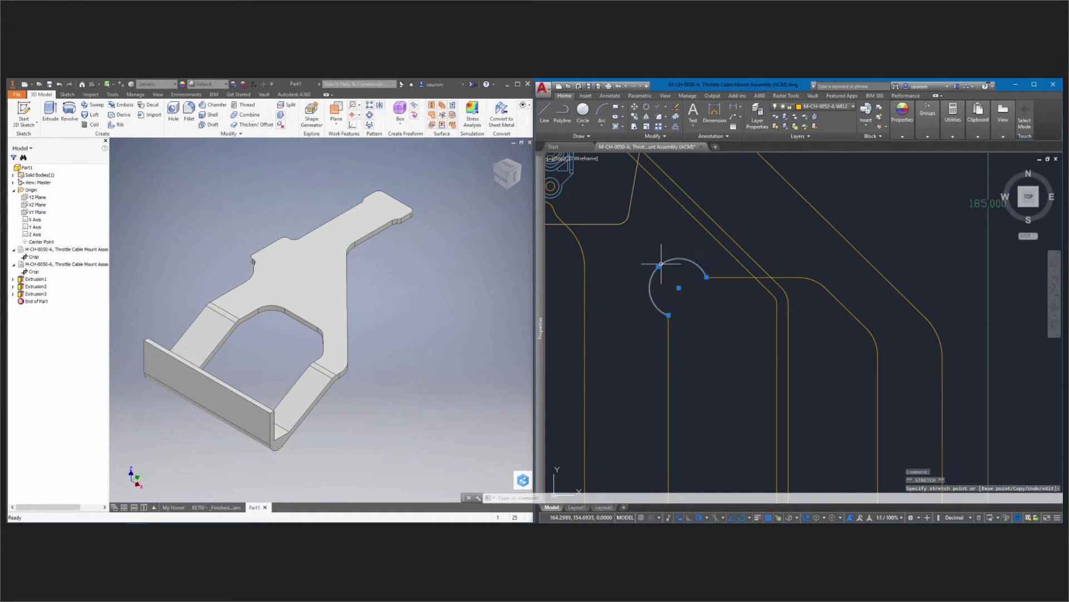
pyautogui.click(727, 317)
pyautogui.press('Escape')
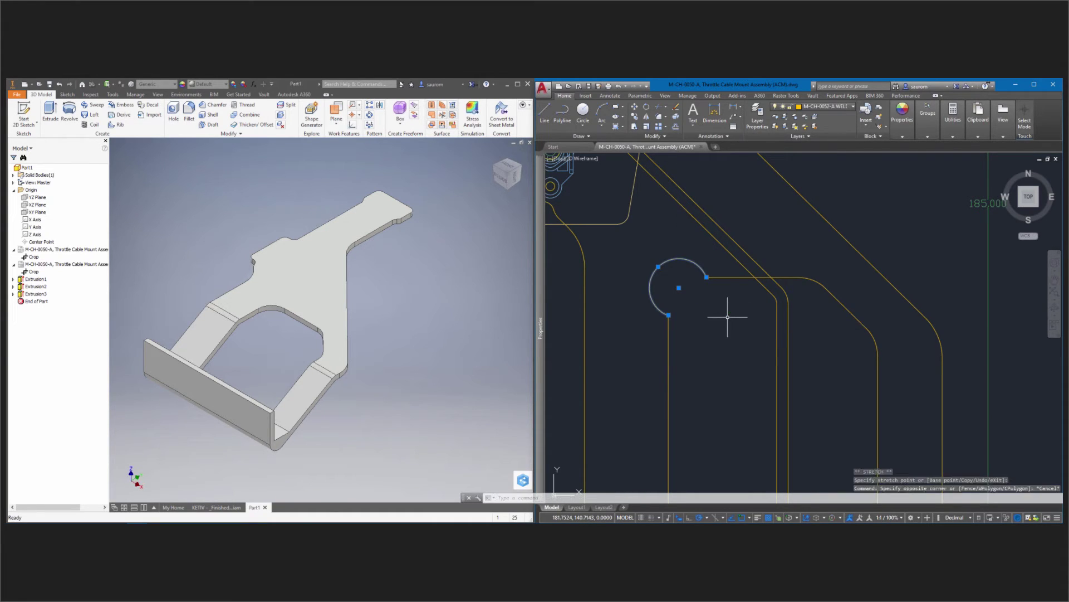
pyautogui.click(728, 317)
pyautogui.press('Escape')
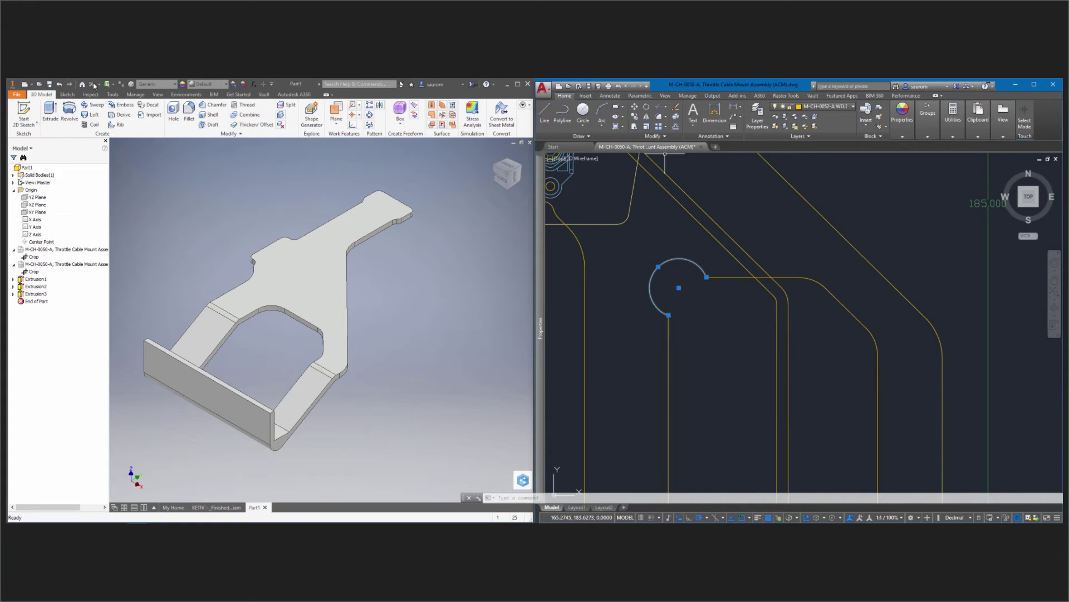
# Save the edited AutoCAD drawing and update the Inventor part so the bracket's cutout follows the stretched arc.
pyautogui.click(589, 87)
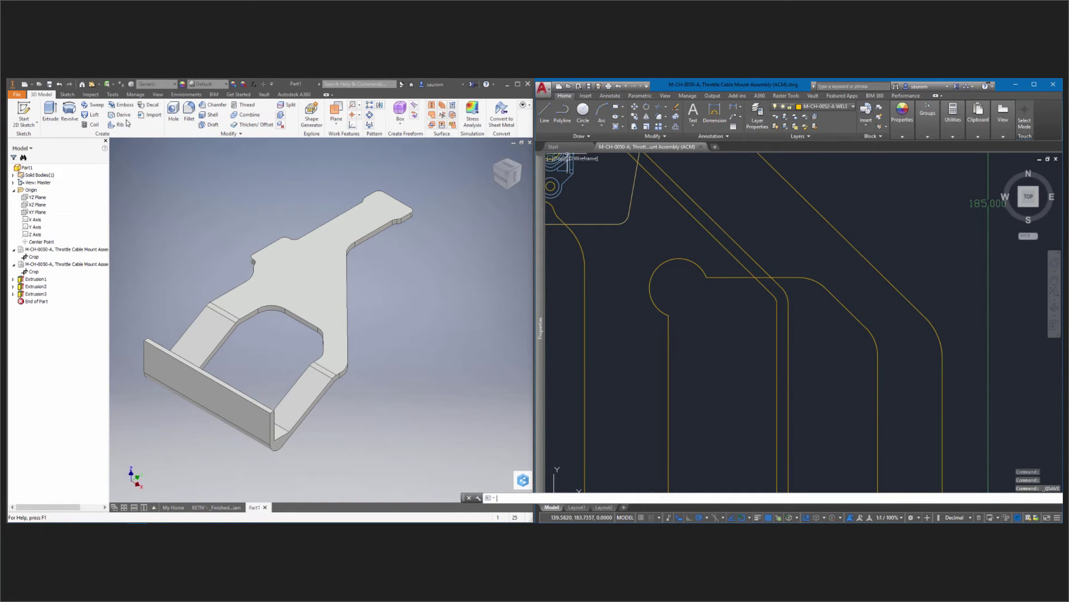
pyautogui.click(92, 85)
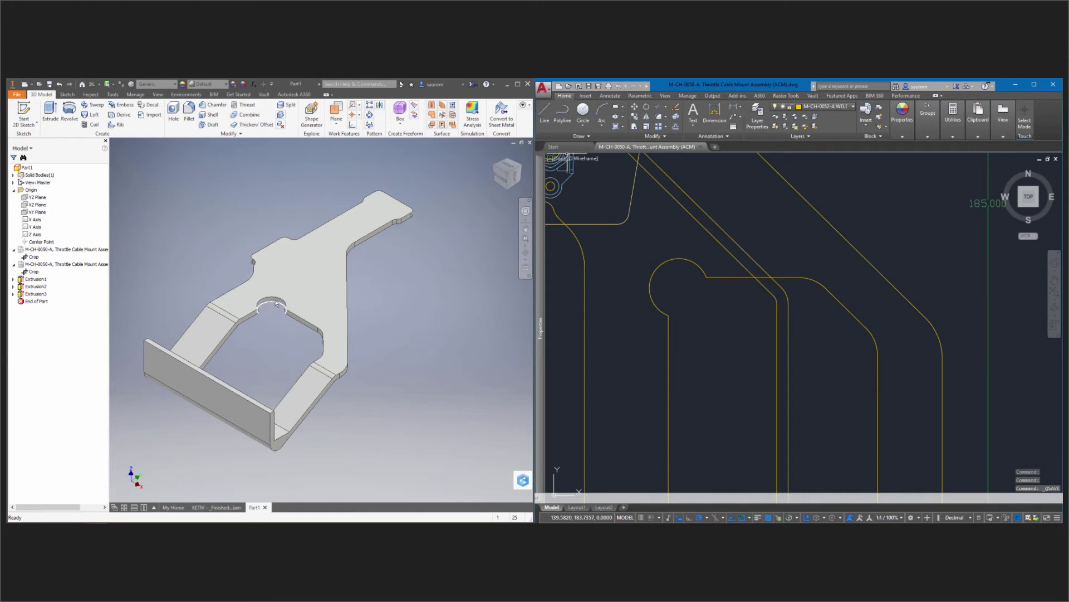
# Undo the corner arc stretch in the AutoCAD drawing.
pyautogui.click(747, 315)
pyautogui.hotkey('ctrl', 'z')
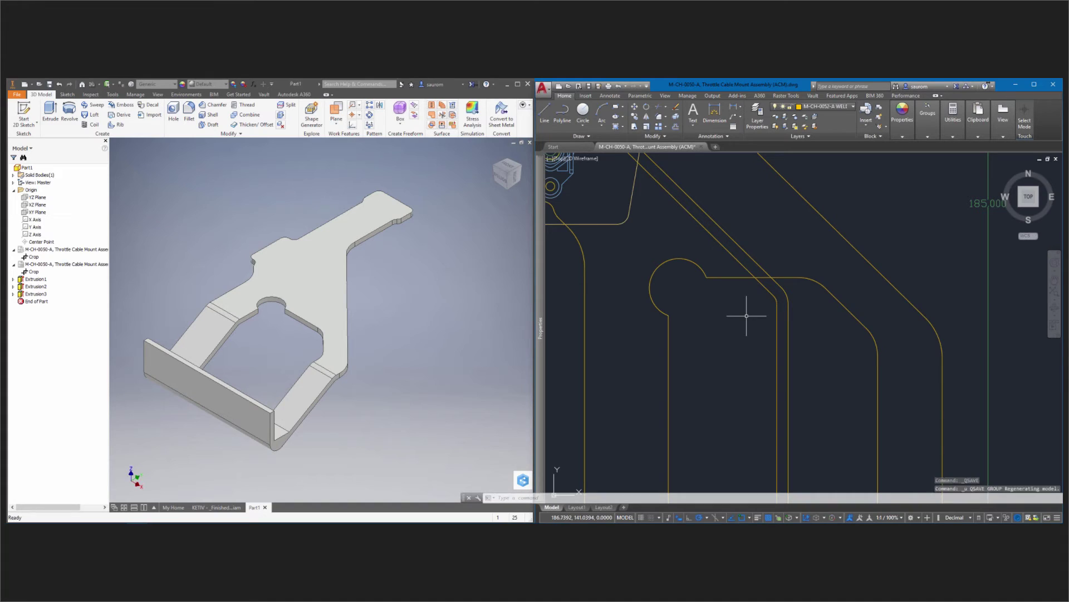
pyautogui.click(747, 316)
pyautogui.hotkey('ctrl', 'z')
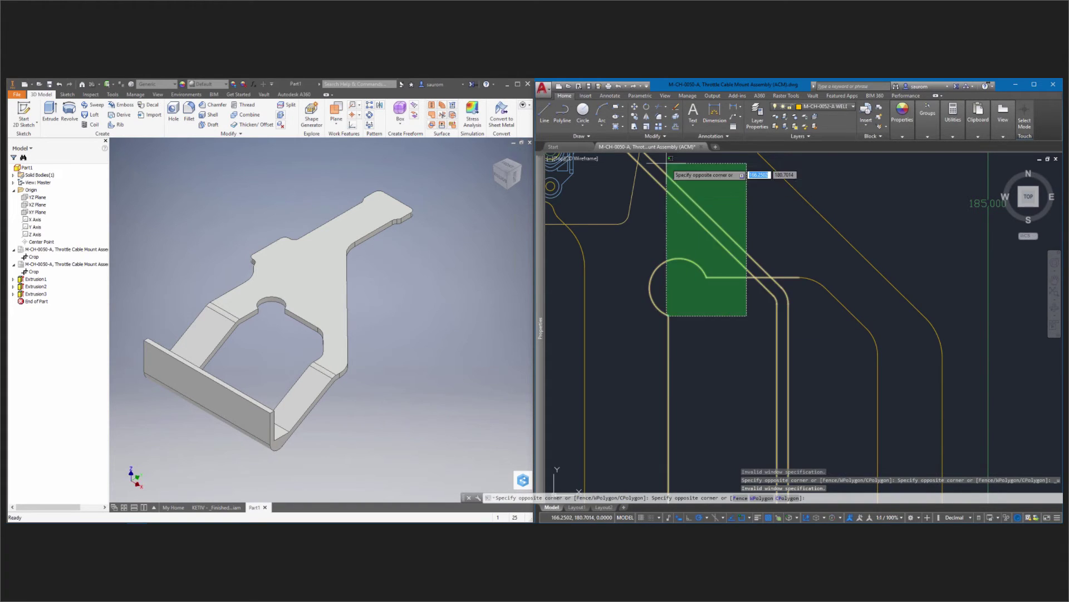
pyautogui.press('Escape')
pyautogui.click(619, 86)
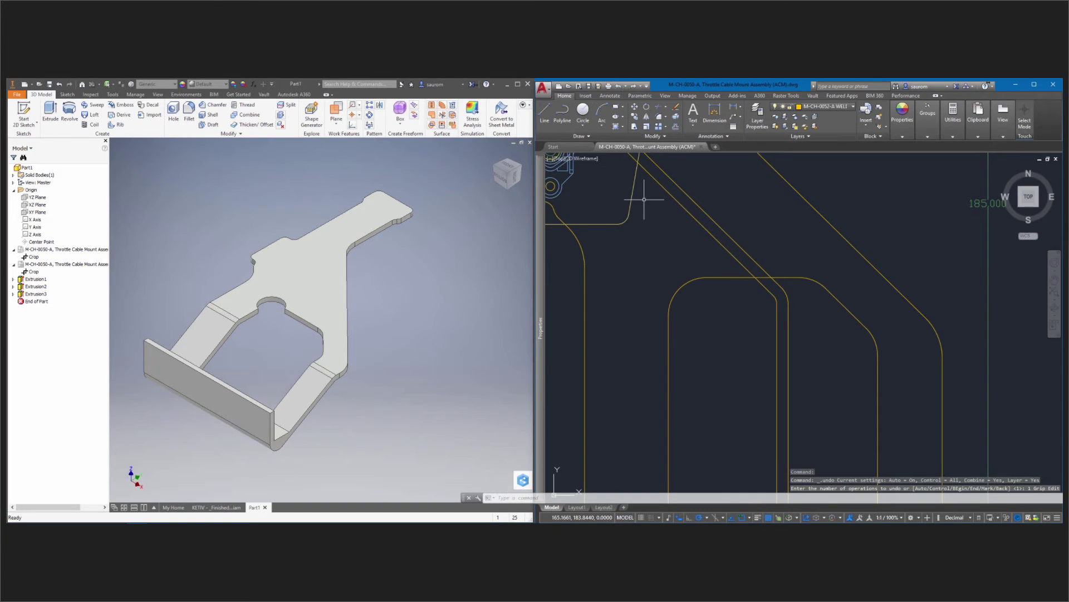
# Save the AutoCAD drawing with the original corner arc and update the Inventor bracket from it.
pyautogui.click(588, 87)
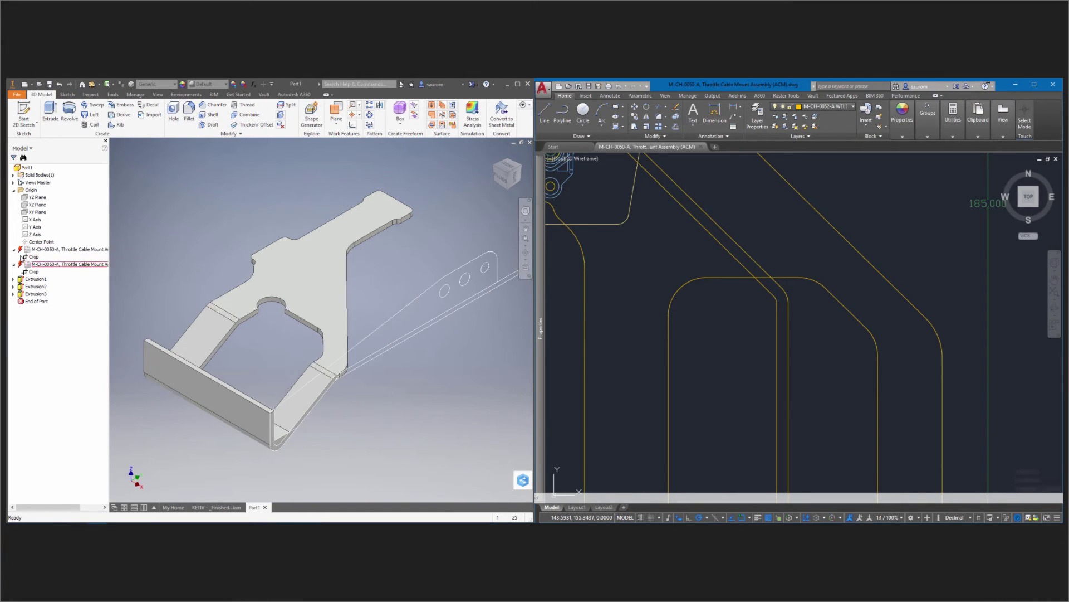
pyautogui.click(91, 84)
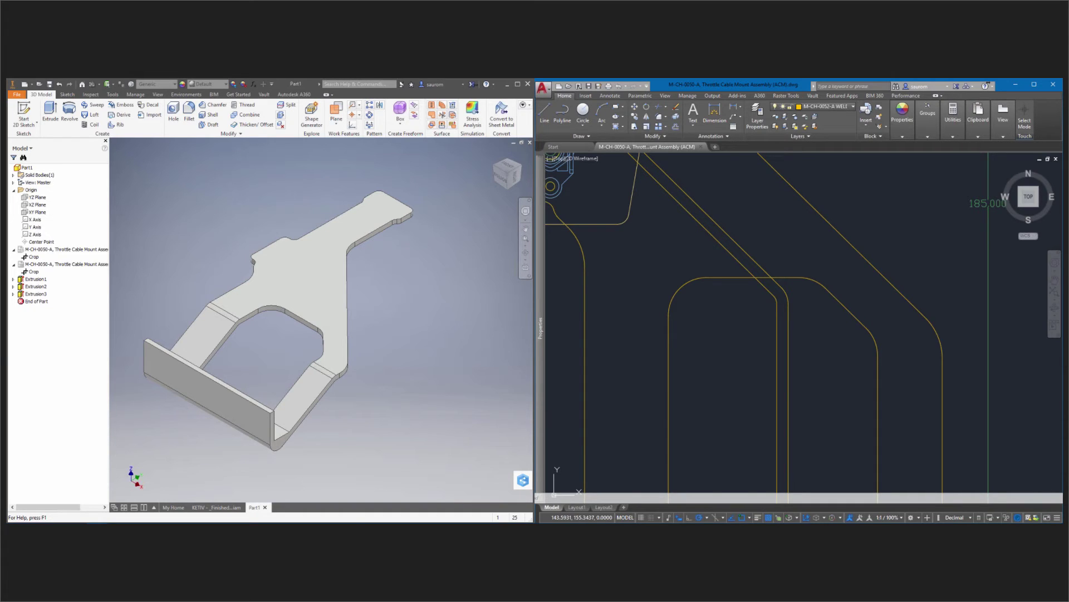
# Switch to the PowerPoint slide show on DWG Underlay Technology.
pyautogui.hotkey('alt', 'Tab')
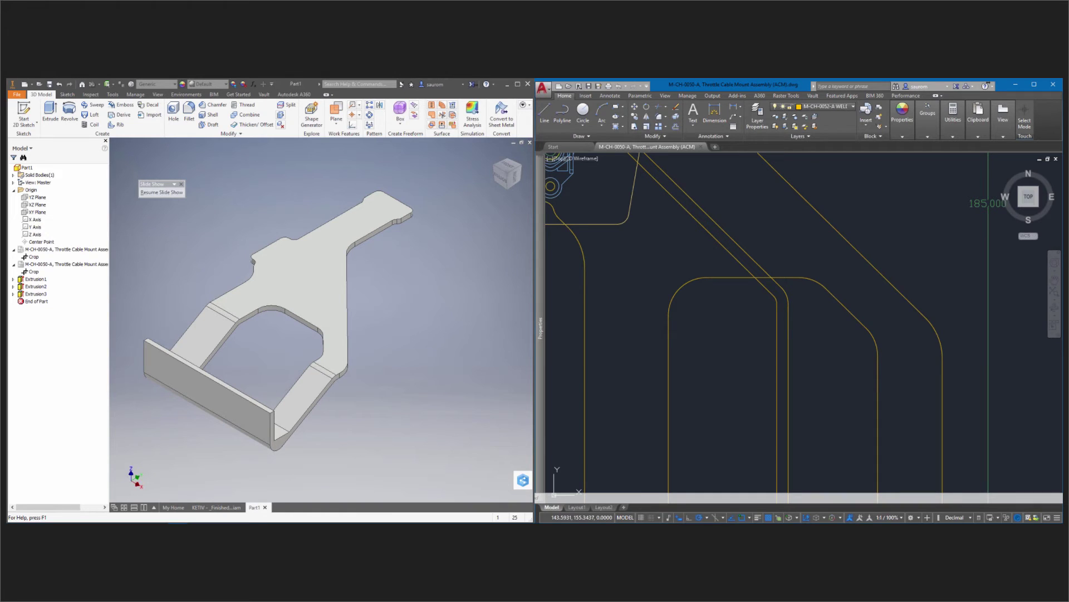
pyautogui.hotkey('alt', 'Tab')
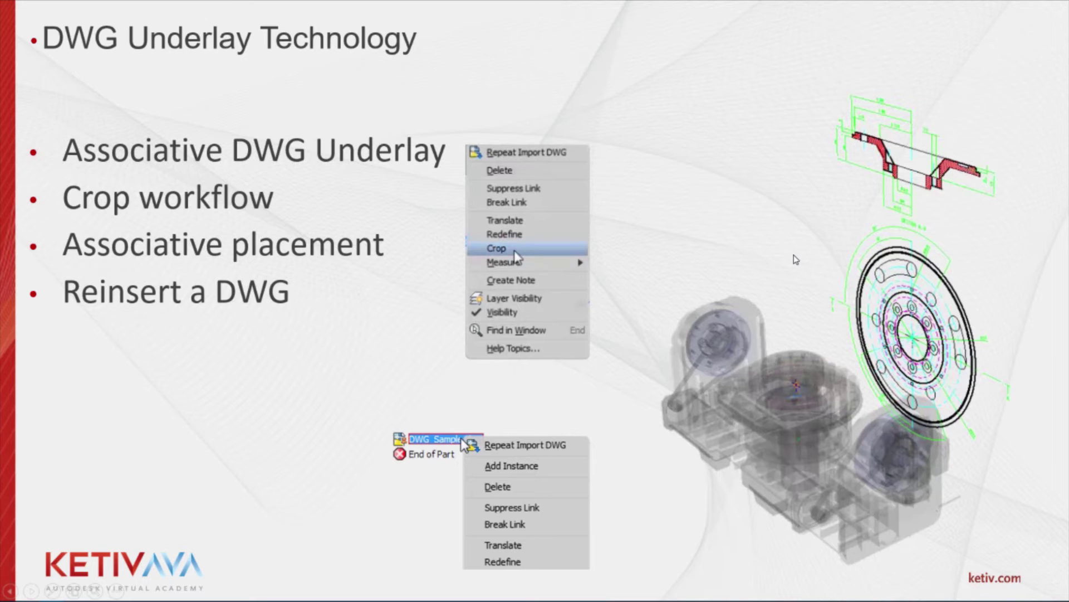